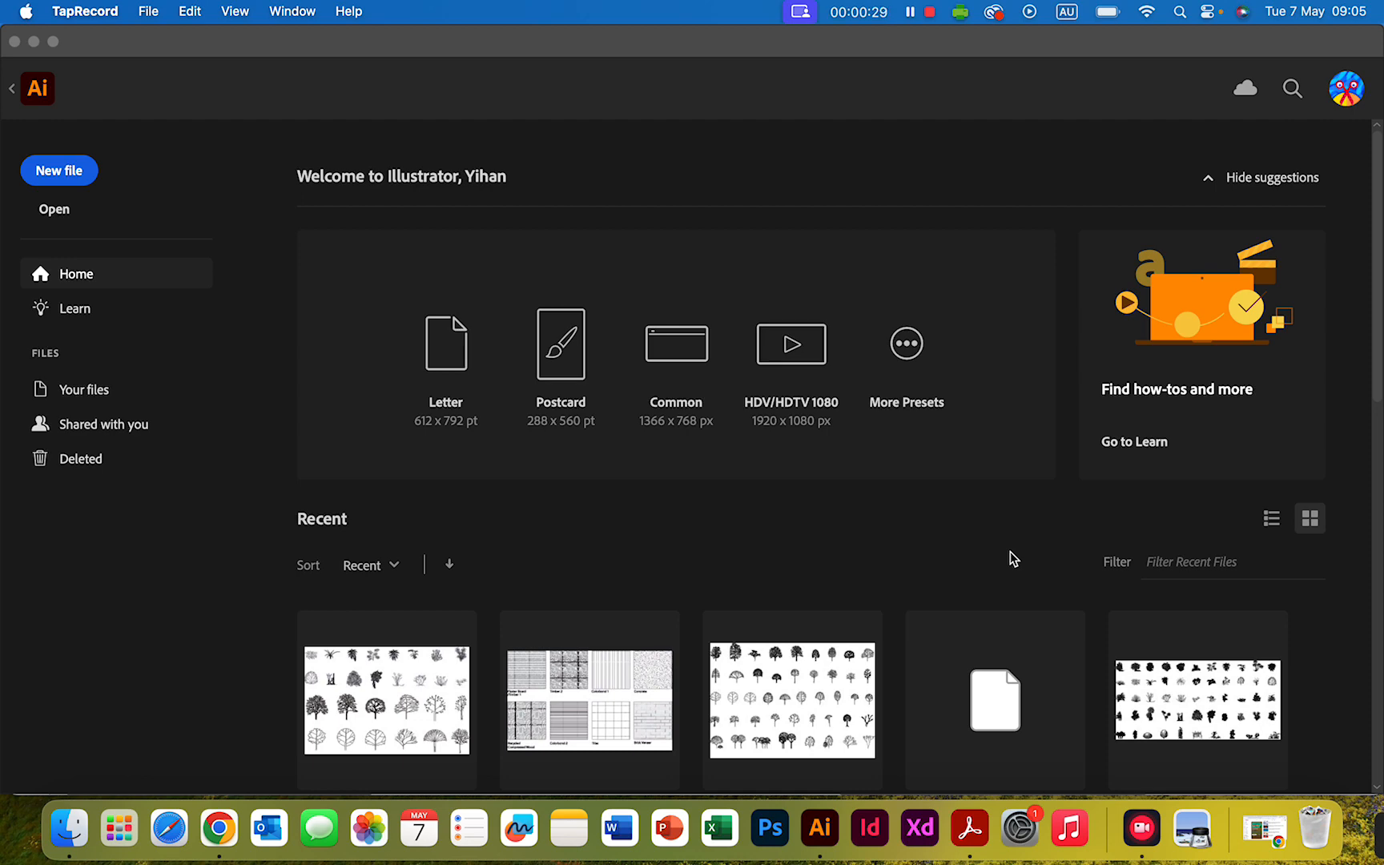
scroll(1013, 558, down, 10)
scroll(1014, 559, up, 10)
scroll(1022, 559, down, 5)
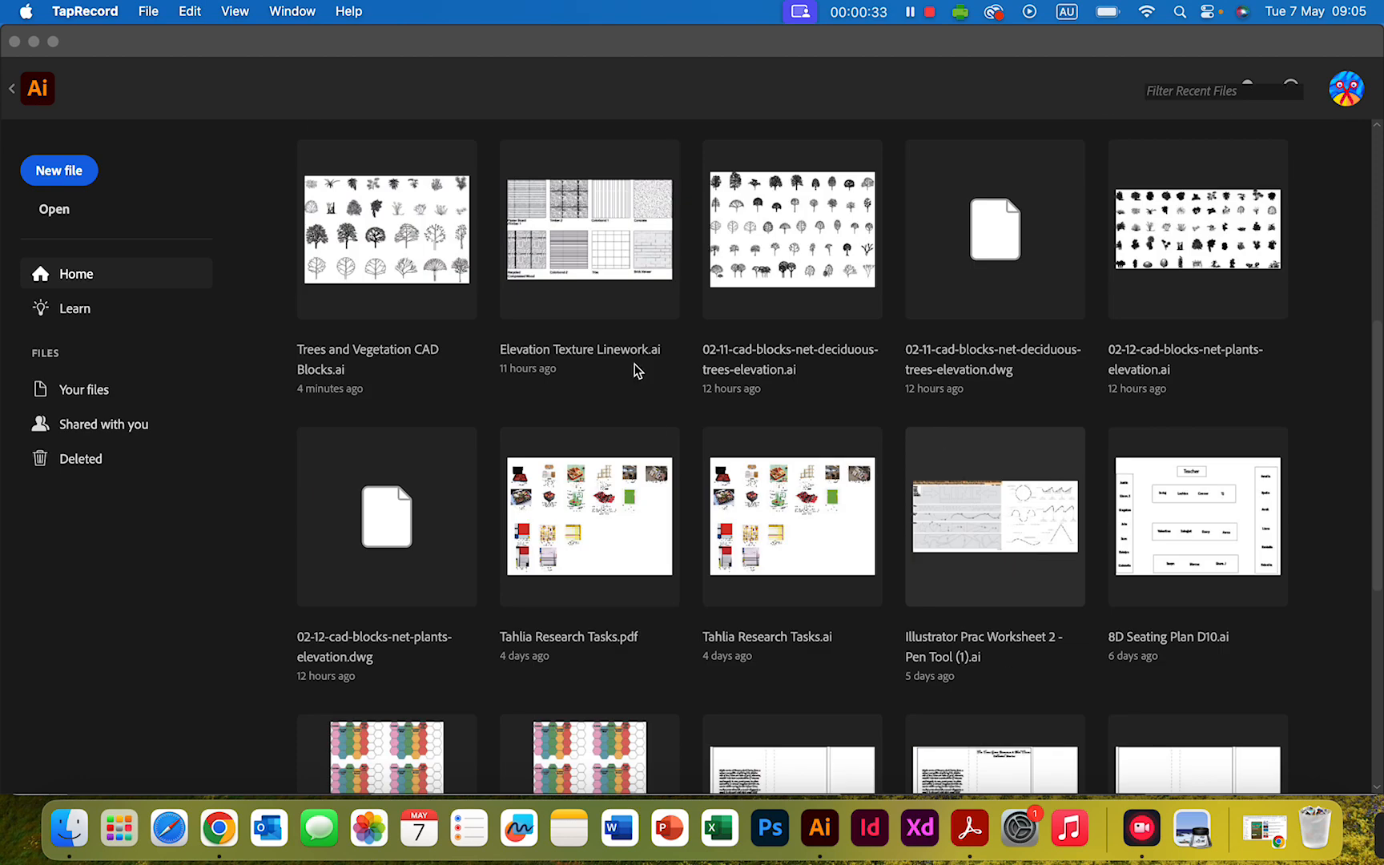
scroll(637, 401, up, 5)
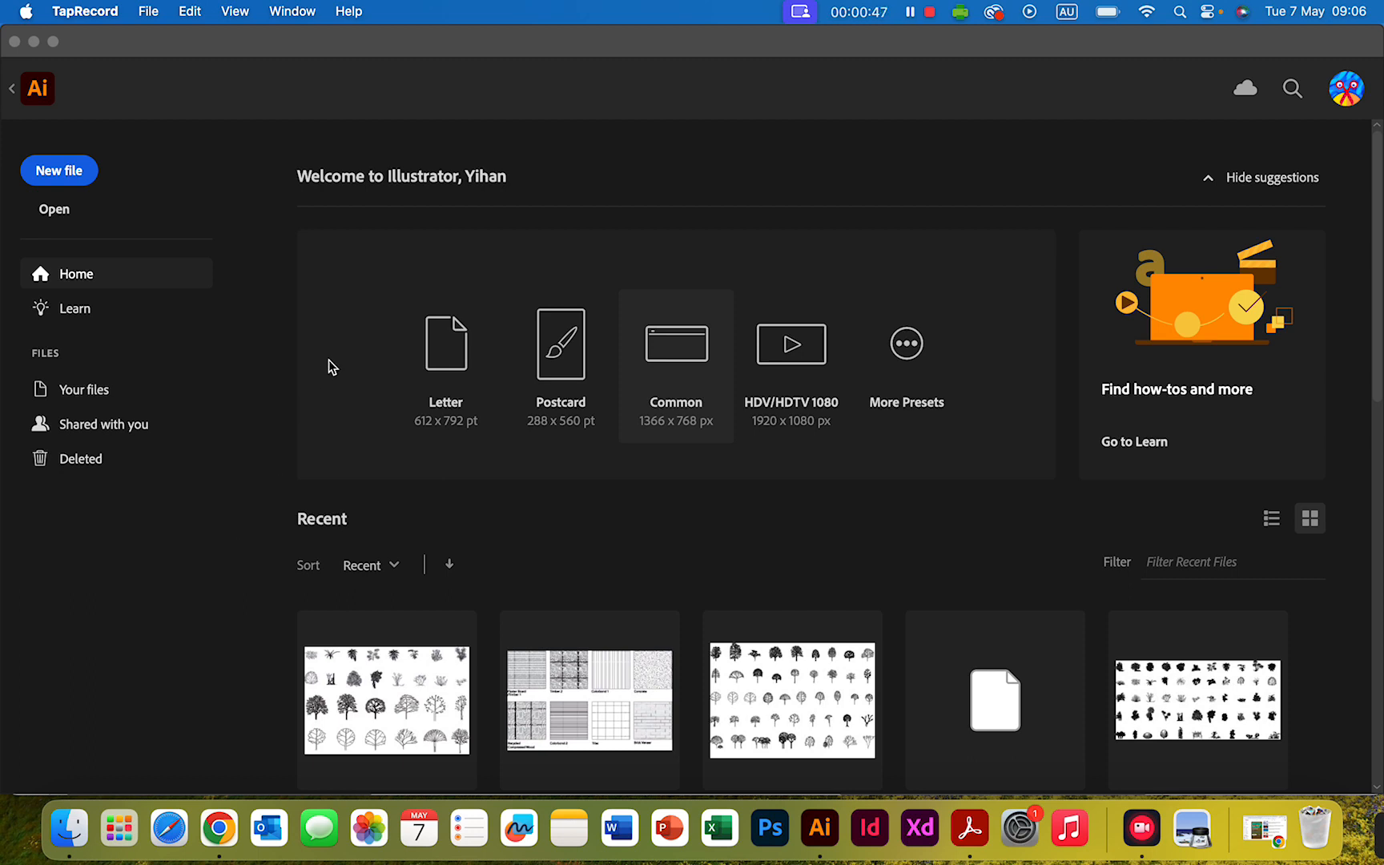
- Start a new file and choose the A3 preset from the full set of blank print document presets
click(60, 173)
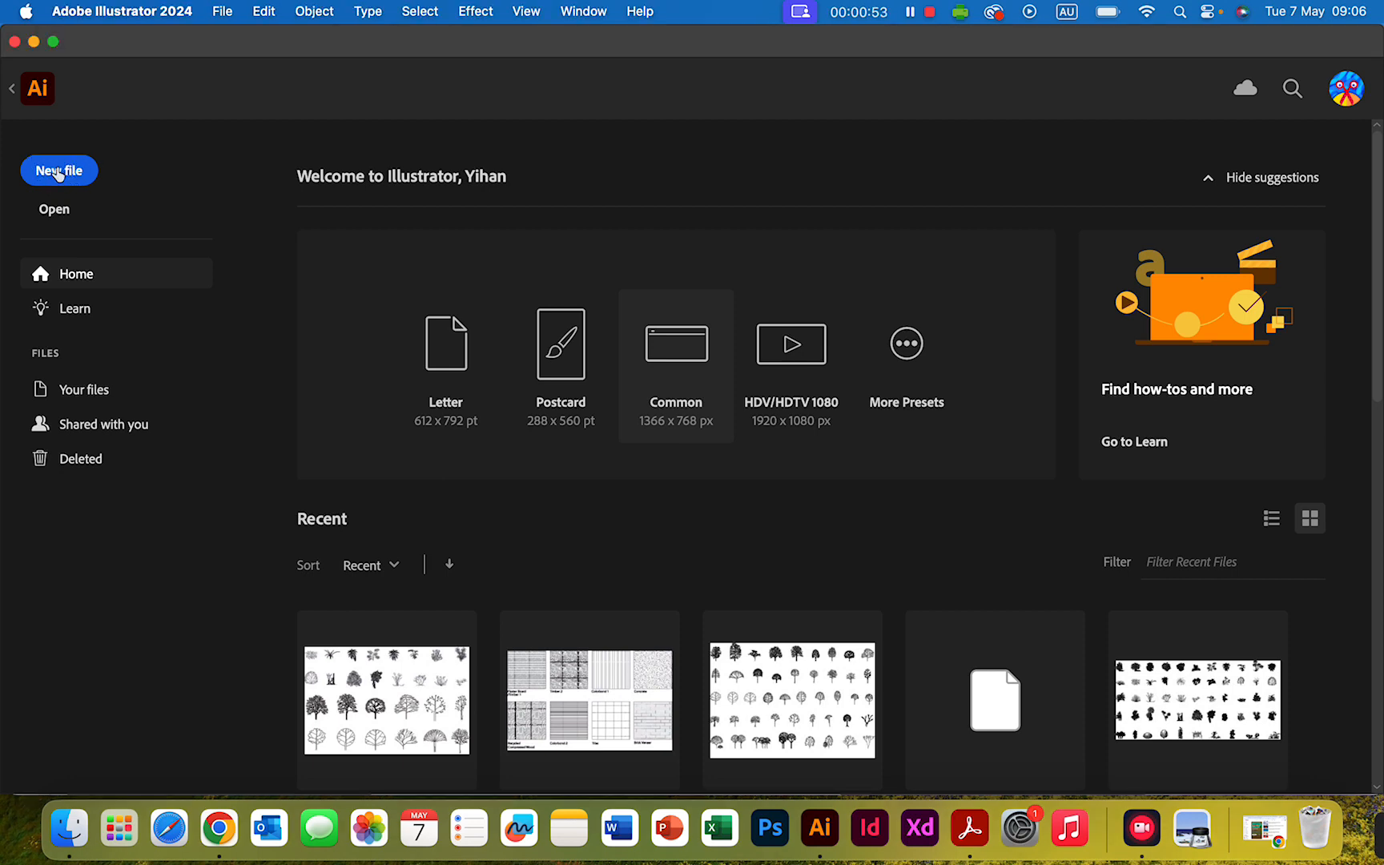
click(60, 173)
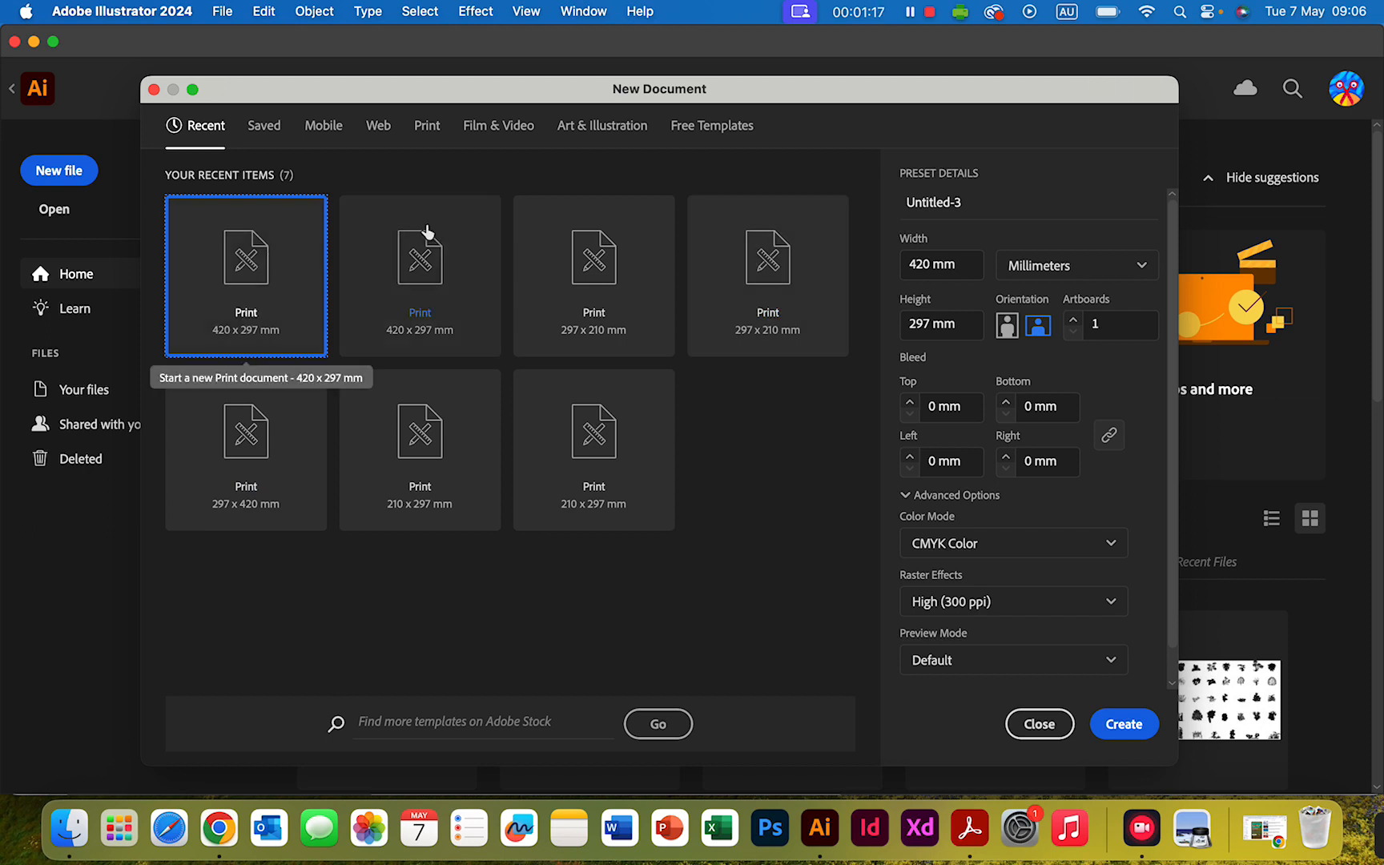
click(424, 125)
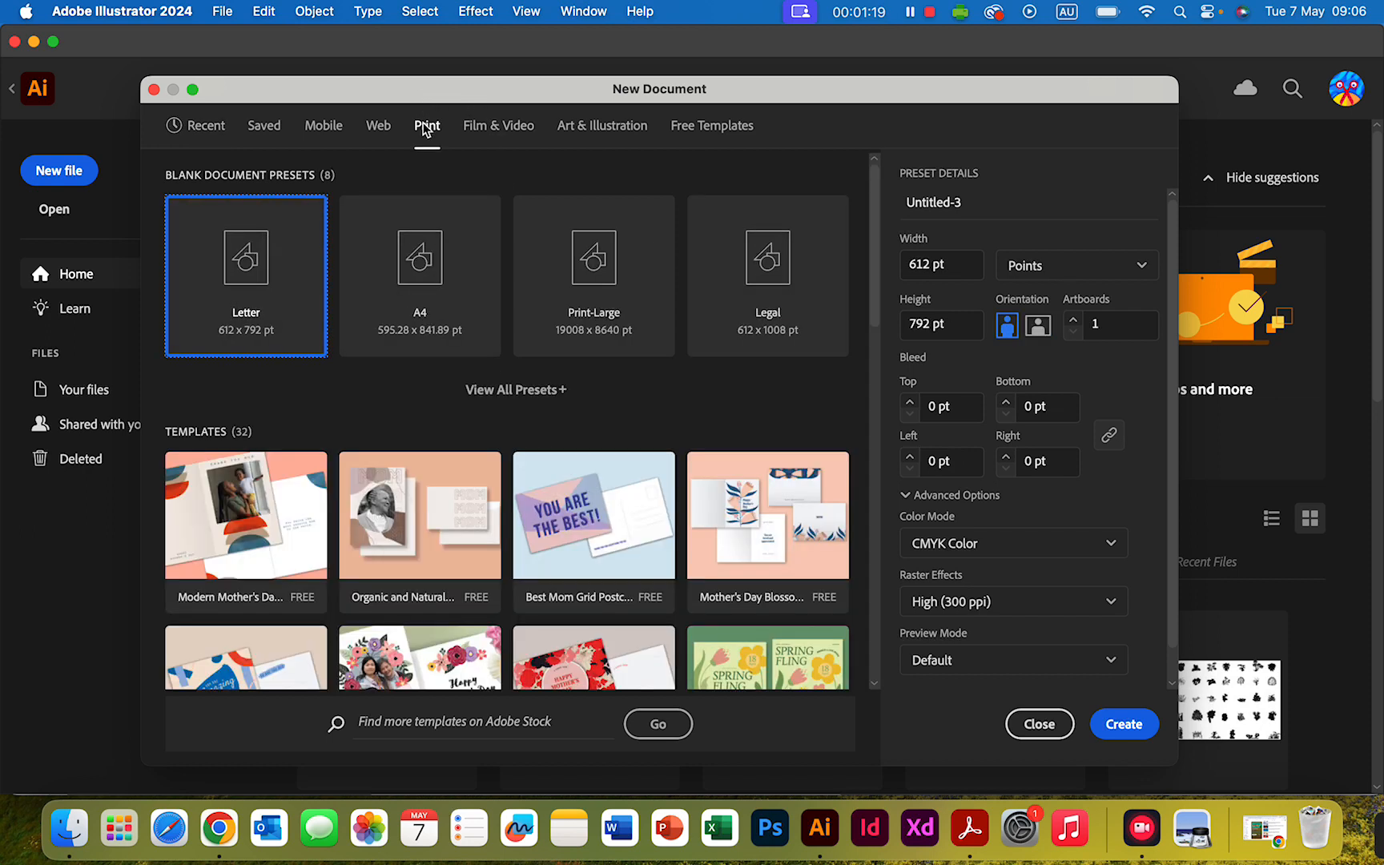
click(516, 391)
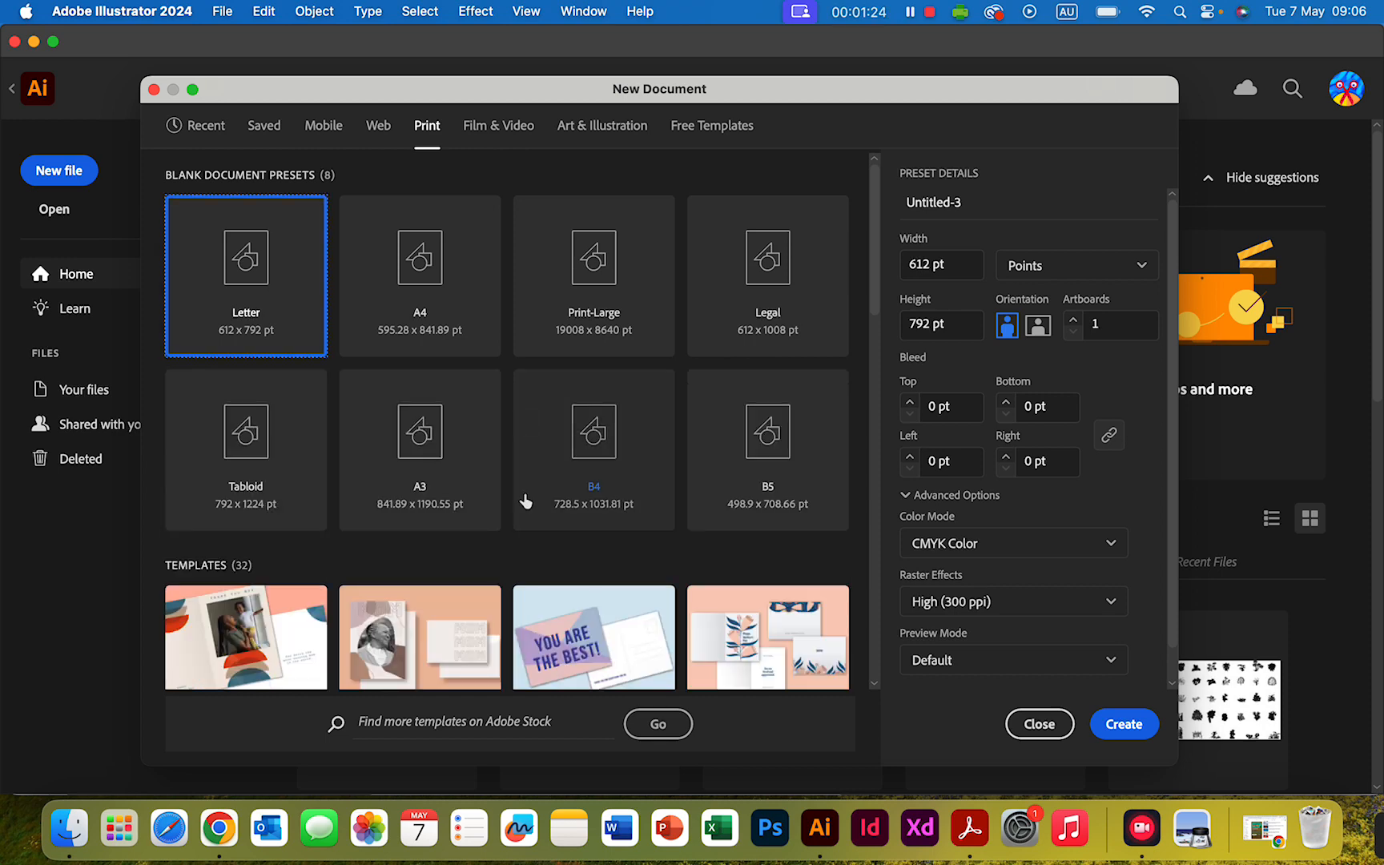
click(420, 430)
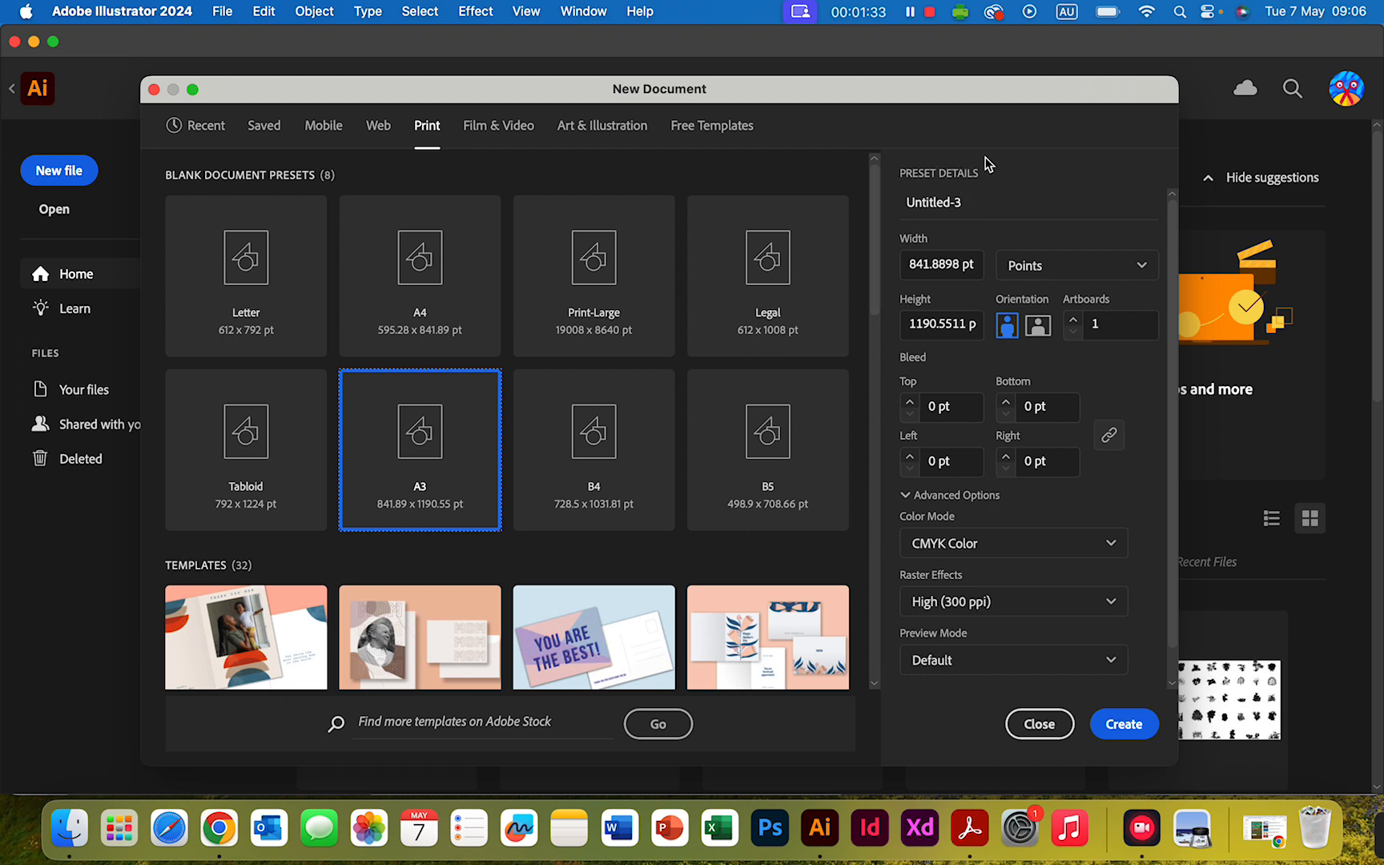
- Name the new document "10VCA_AT3 Elevation_" followed by the author's first name
click(976, 201)
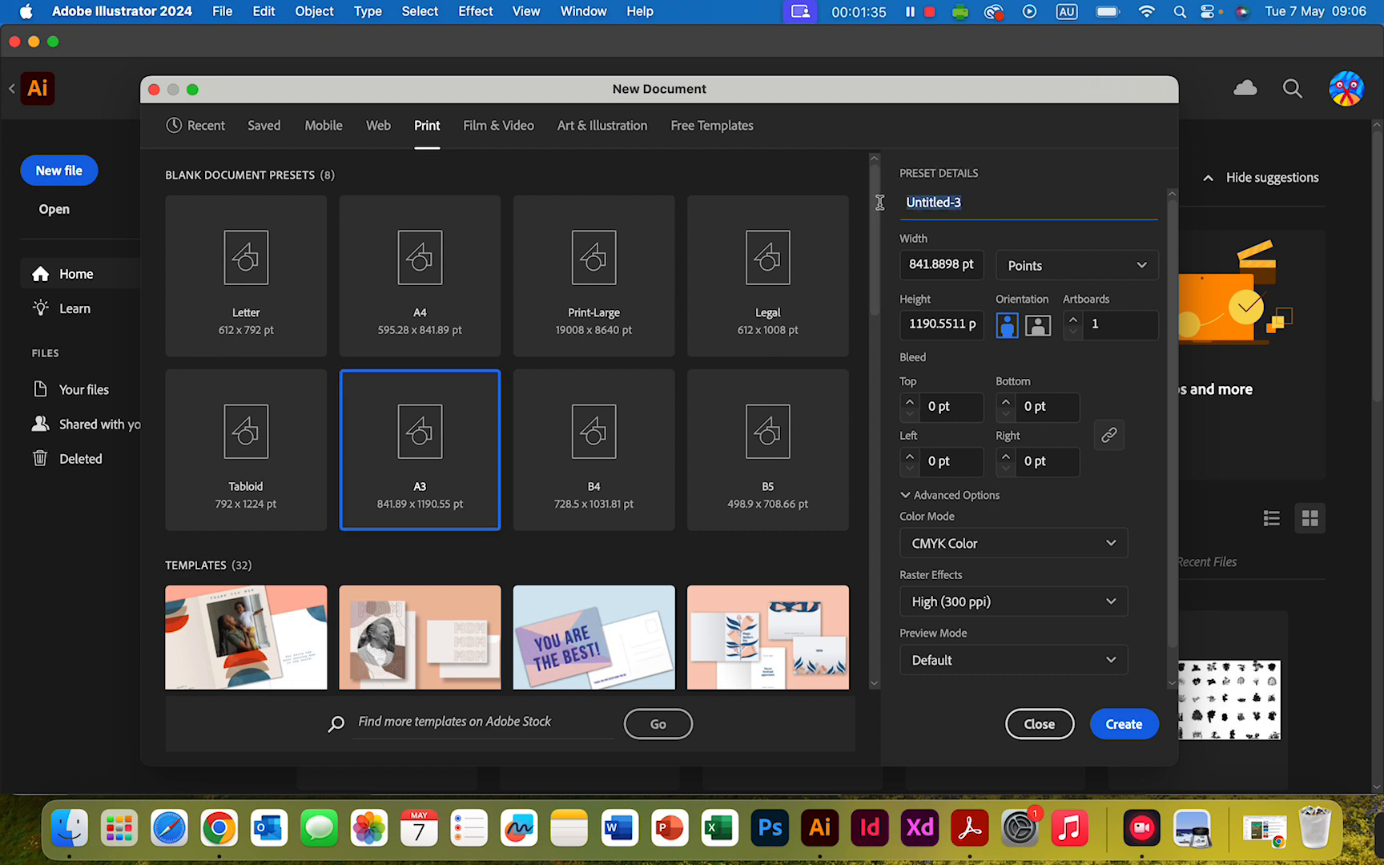
key(BackSpace)
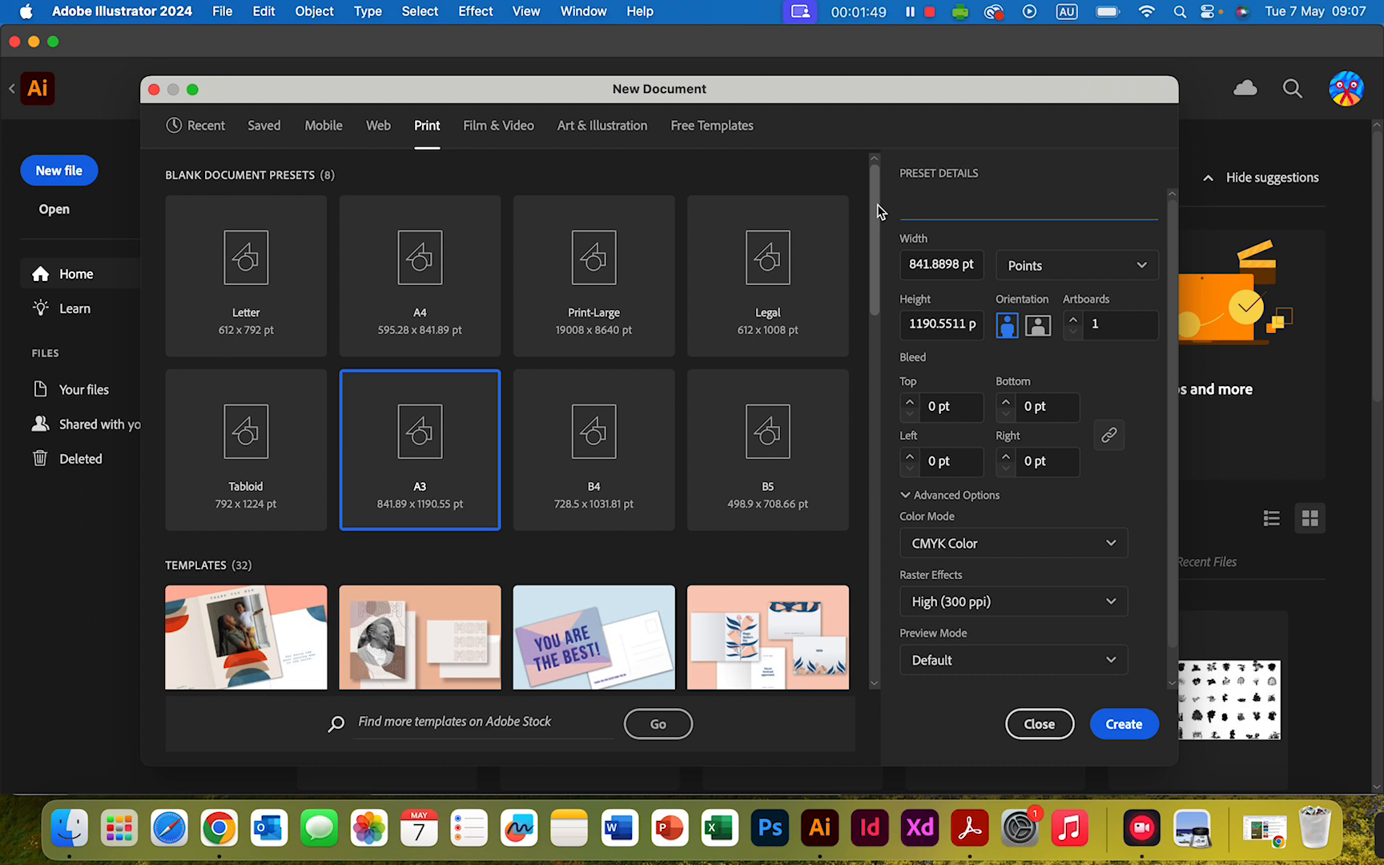
text(10VCA_AT3 Elevation)
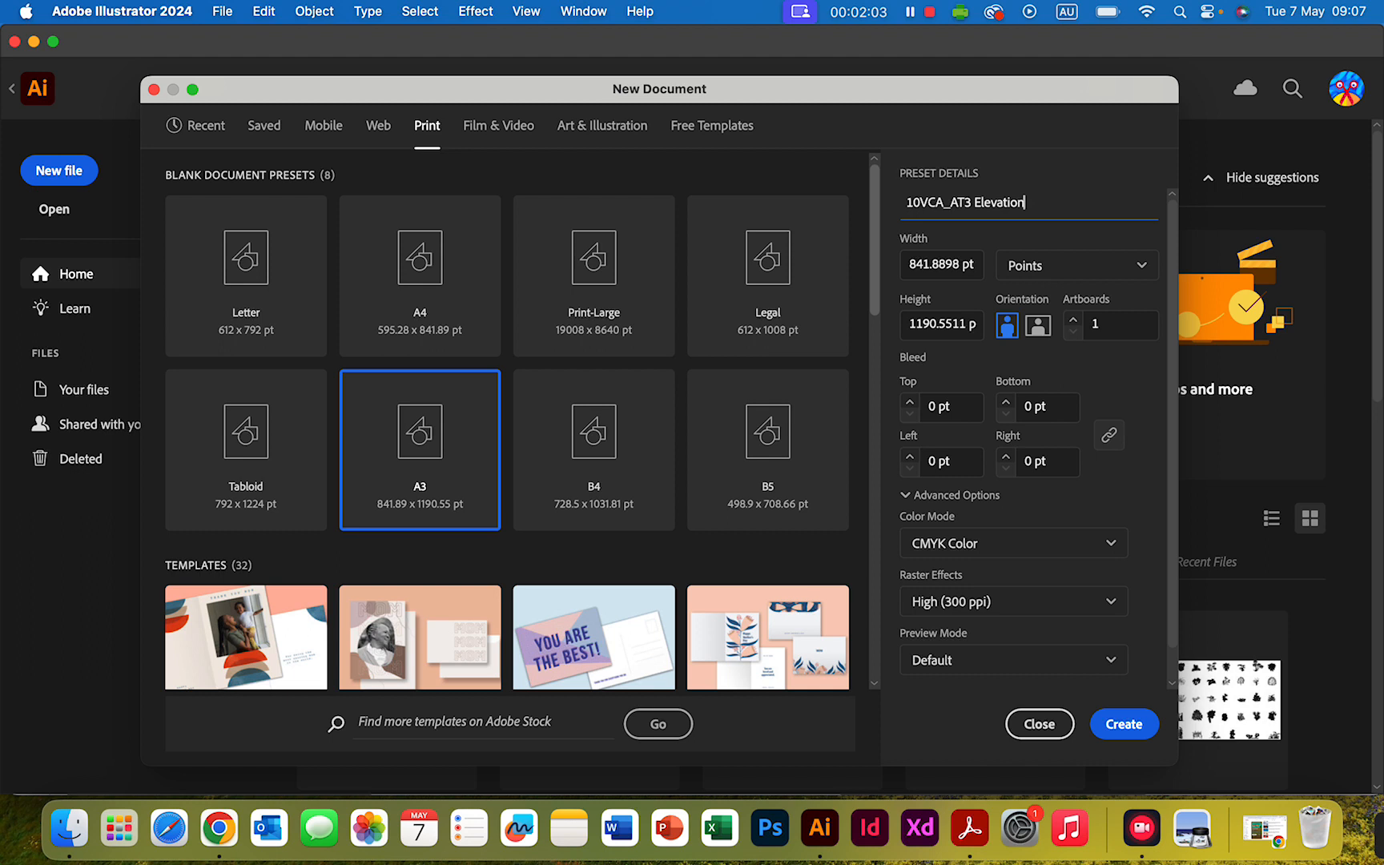
text(_Yihan)
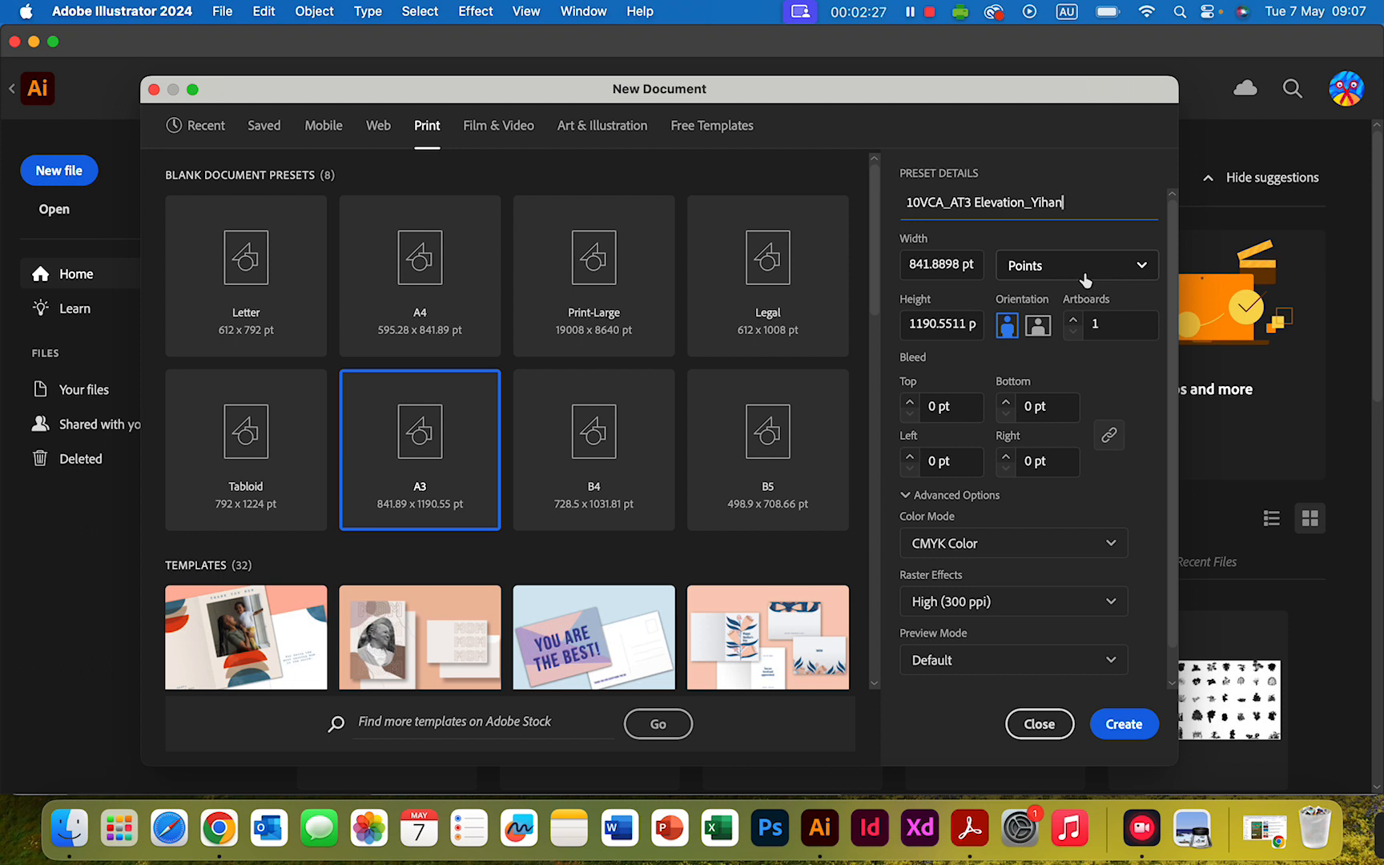
- Set the new document's units to Millimeters and its orientation to landscape
scroll(1085, 279, down, 1)
click(1142, 233)
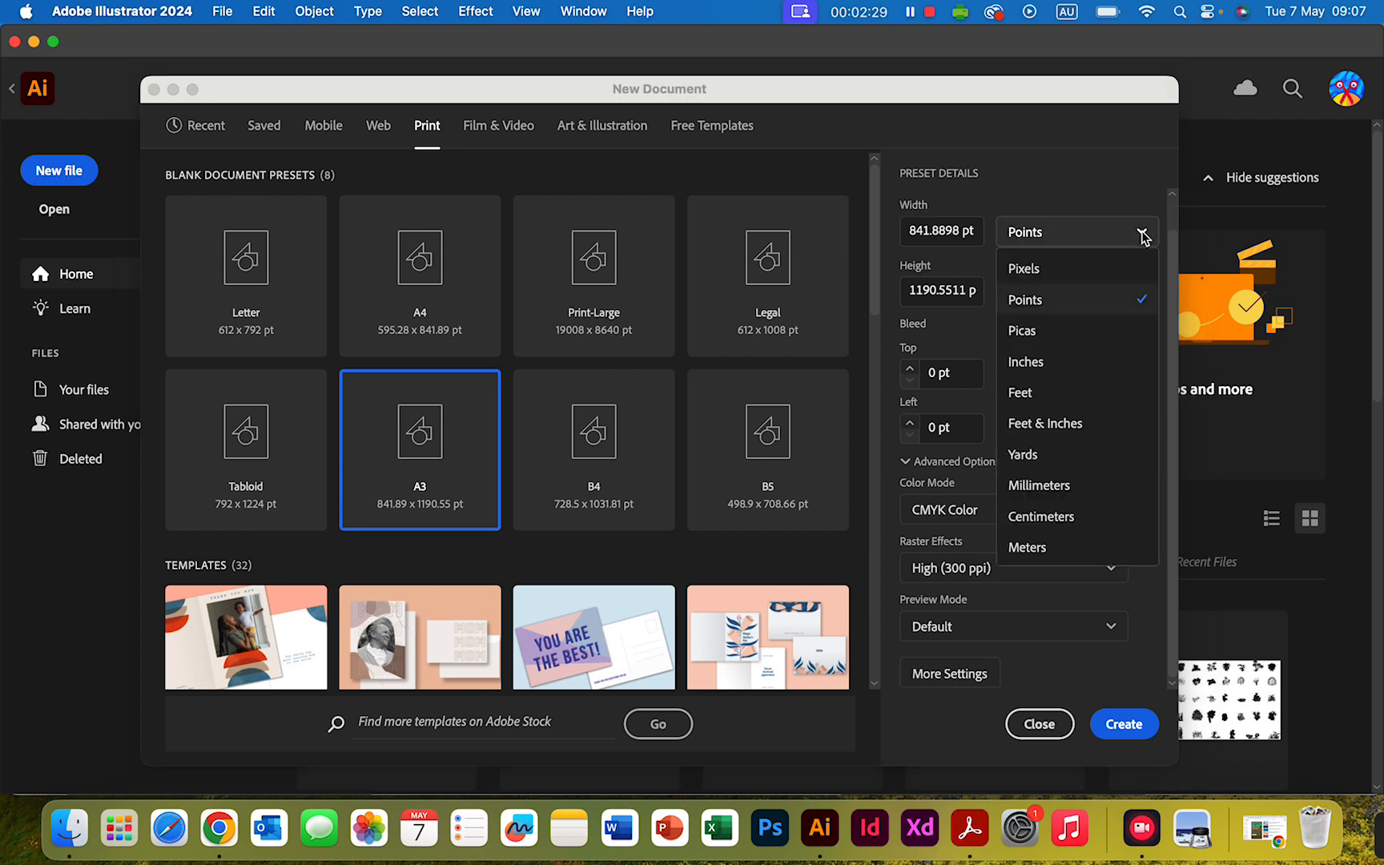
click(1065, 490)
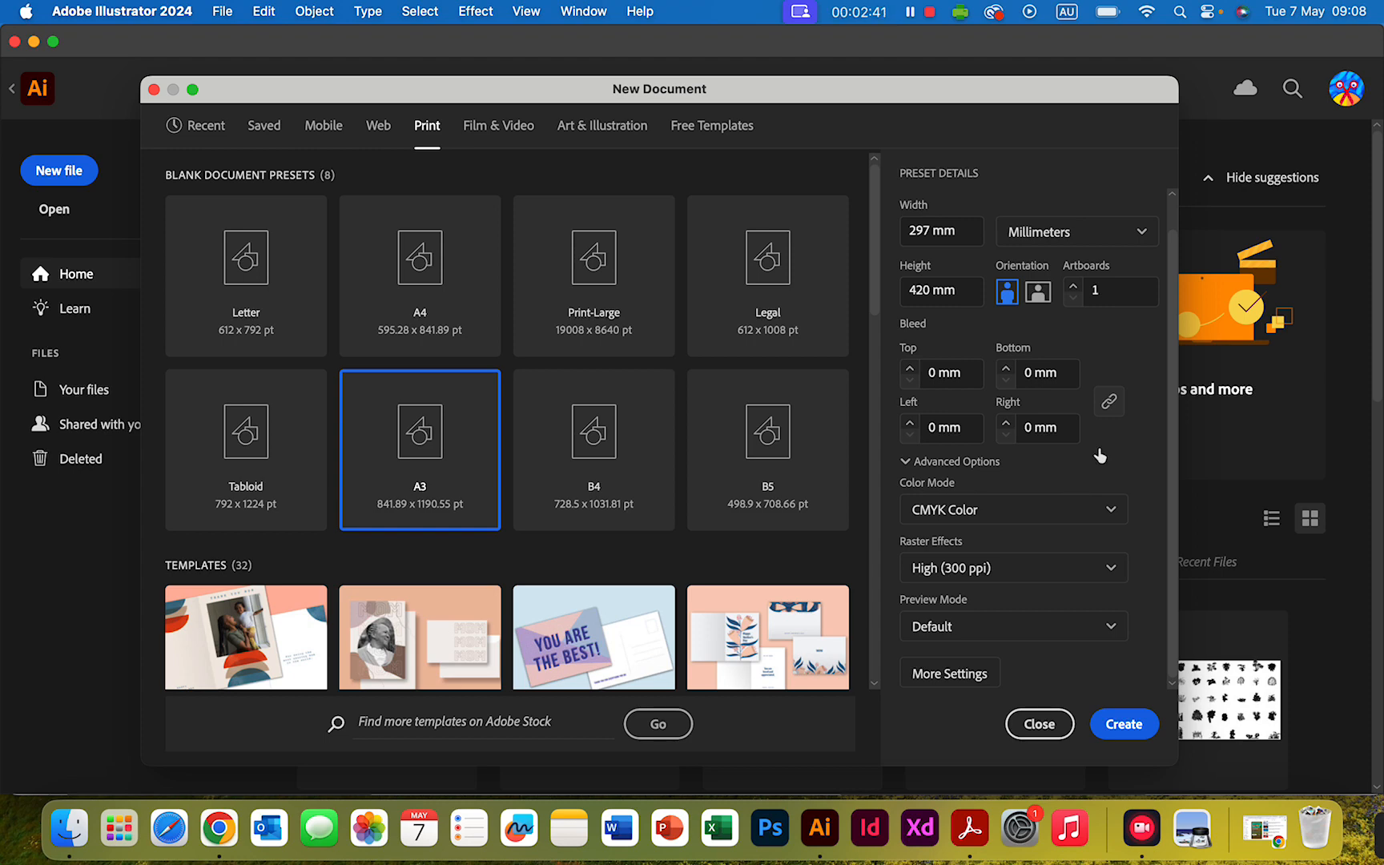
scroll(1075, 240, up, 1)
scroll(1075, 240, down, 1)
click(1039, 294)
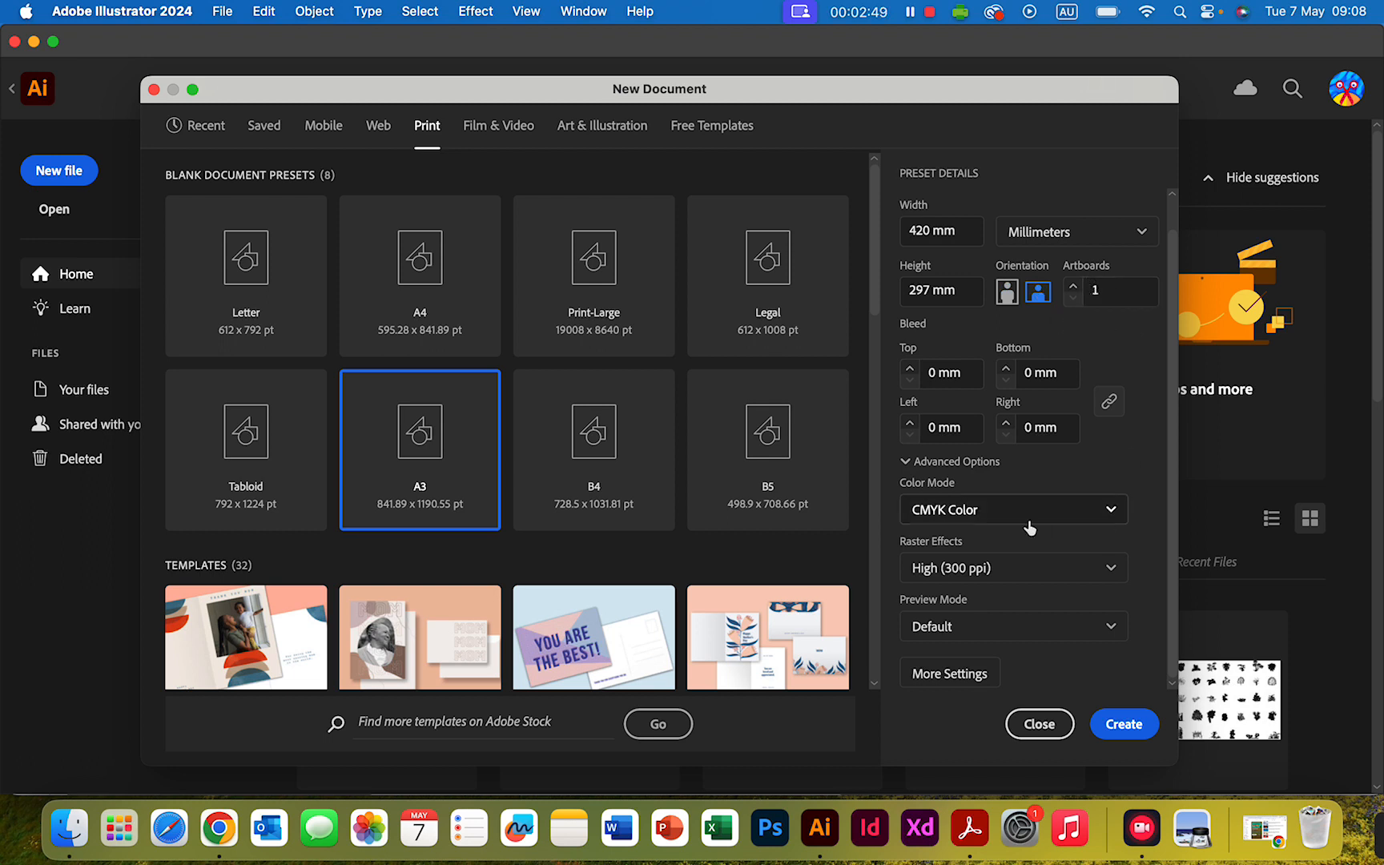
- Review the remaining preset details and create the A3 document
scroll(1028, 526, up, 1)
scroll(1028, 526, down, 1)
scroll(1073, 216, up, 1)
scroll(1010, 217, down, 1)
scroll(501, 365, down, 5)
scroll(501, 376, up, 6)
scroll(1005, 240, up, 1)
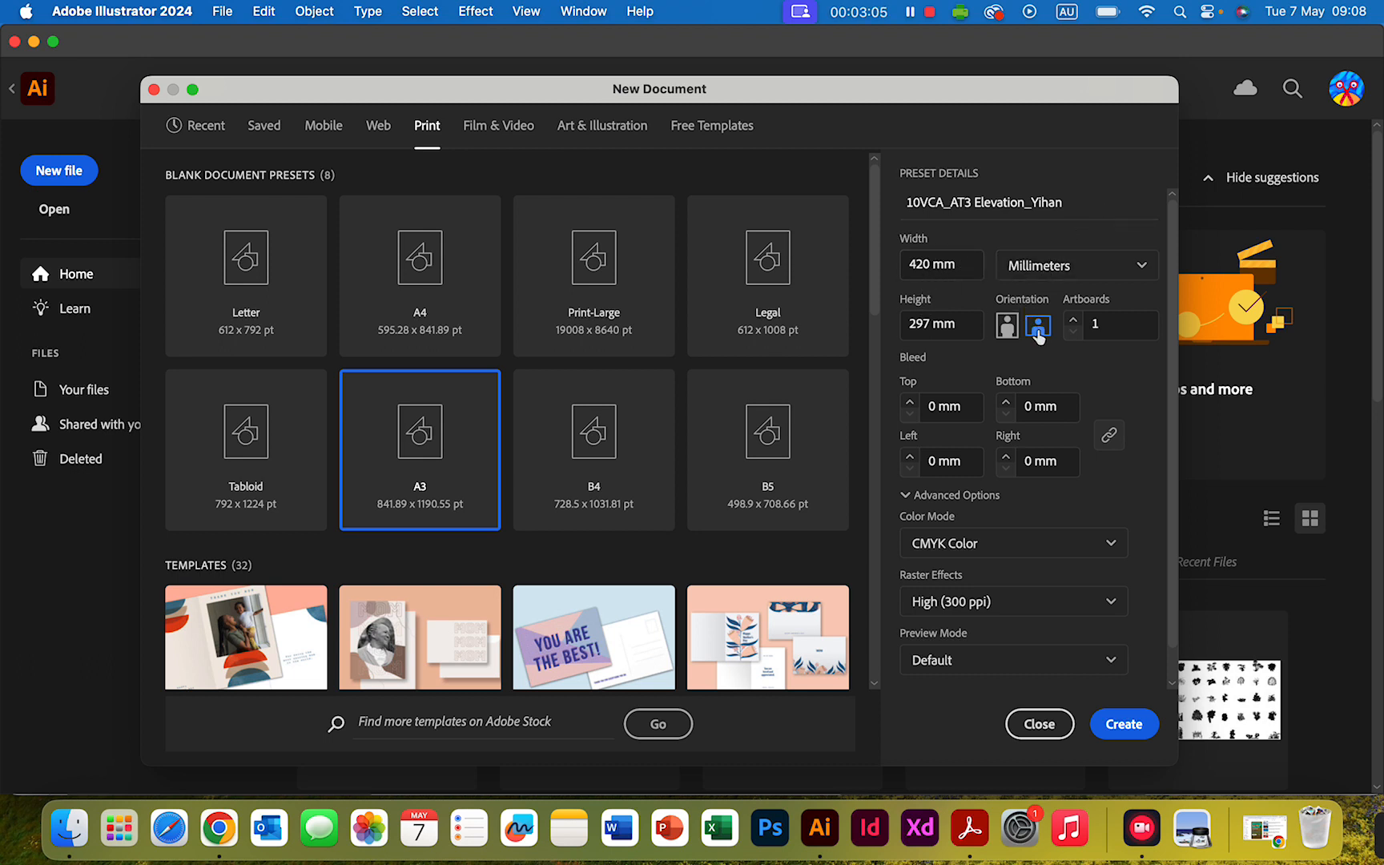
click(1125, 728)
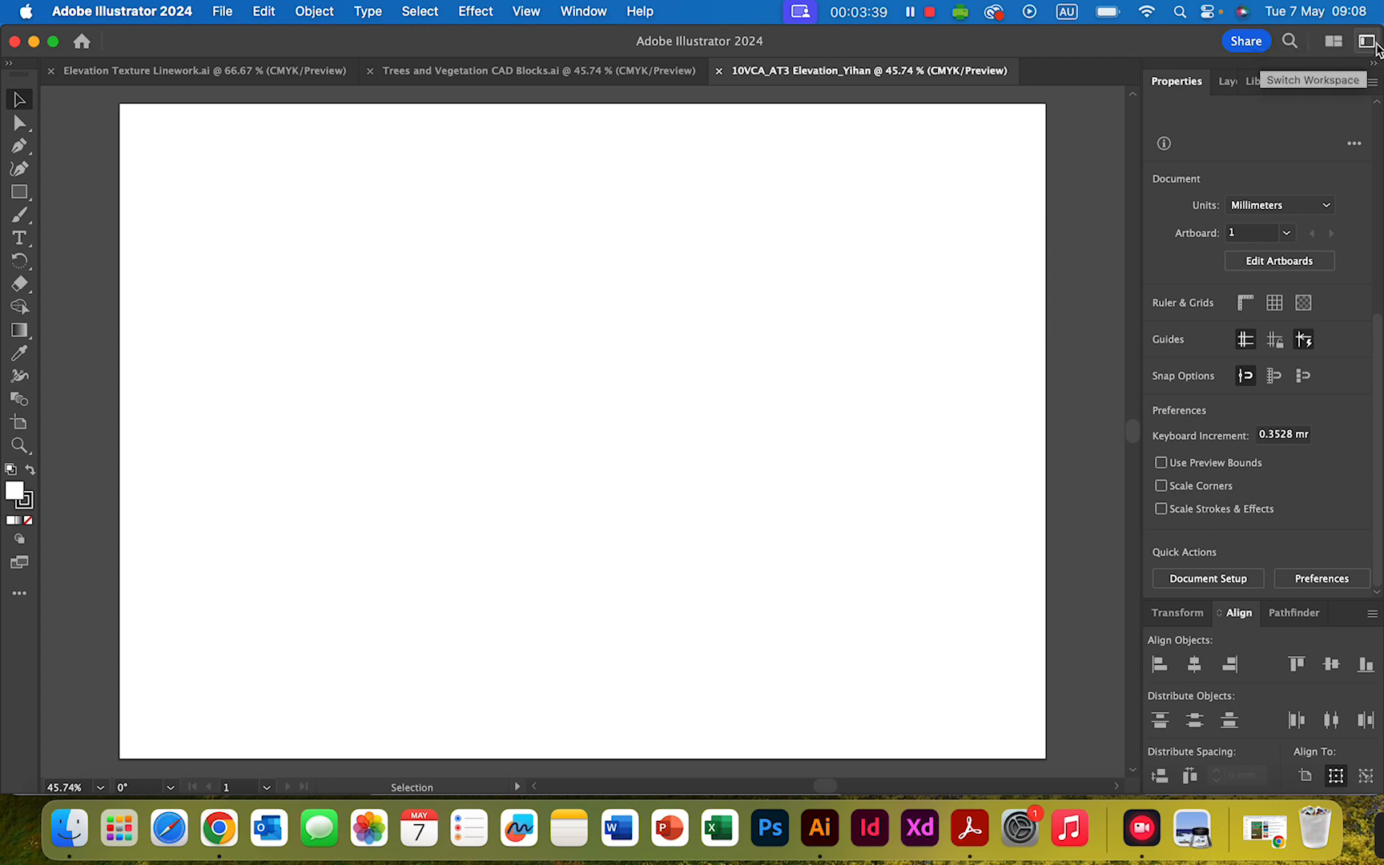
click(1366, 42)
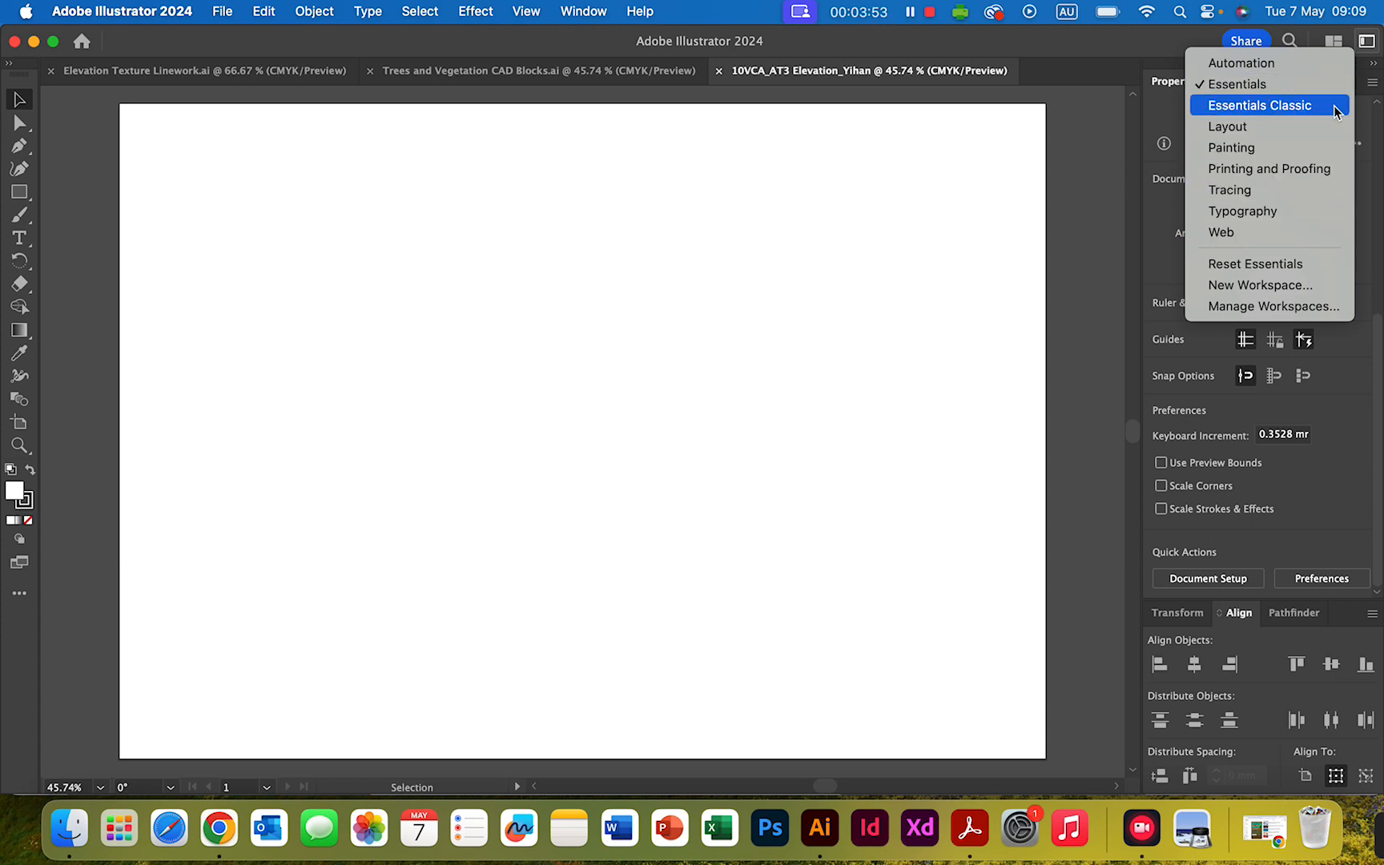
click(1096, 167)
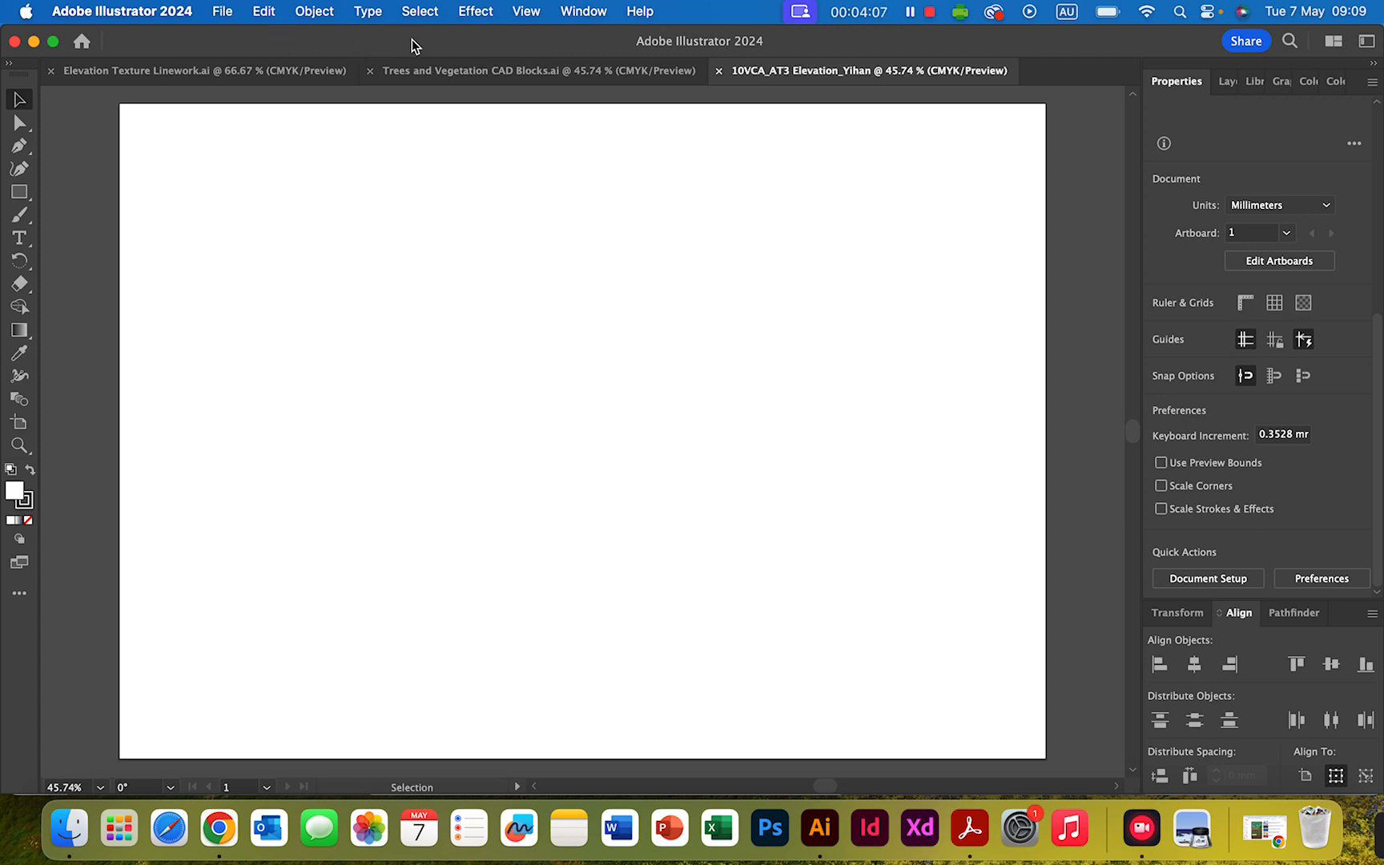
- Show the rulers around the blank A3 artboard
click(531, 10)
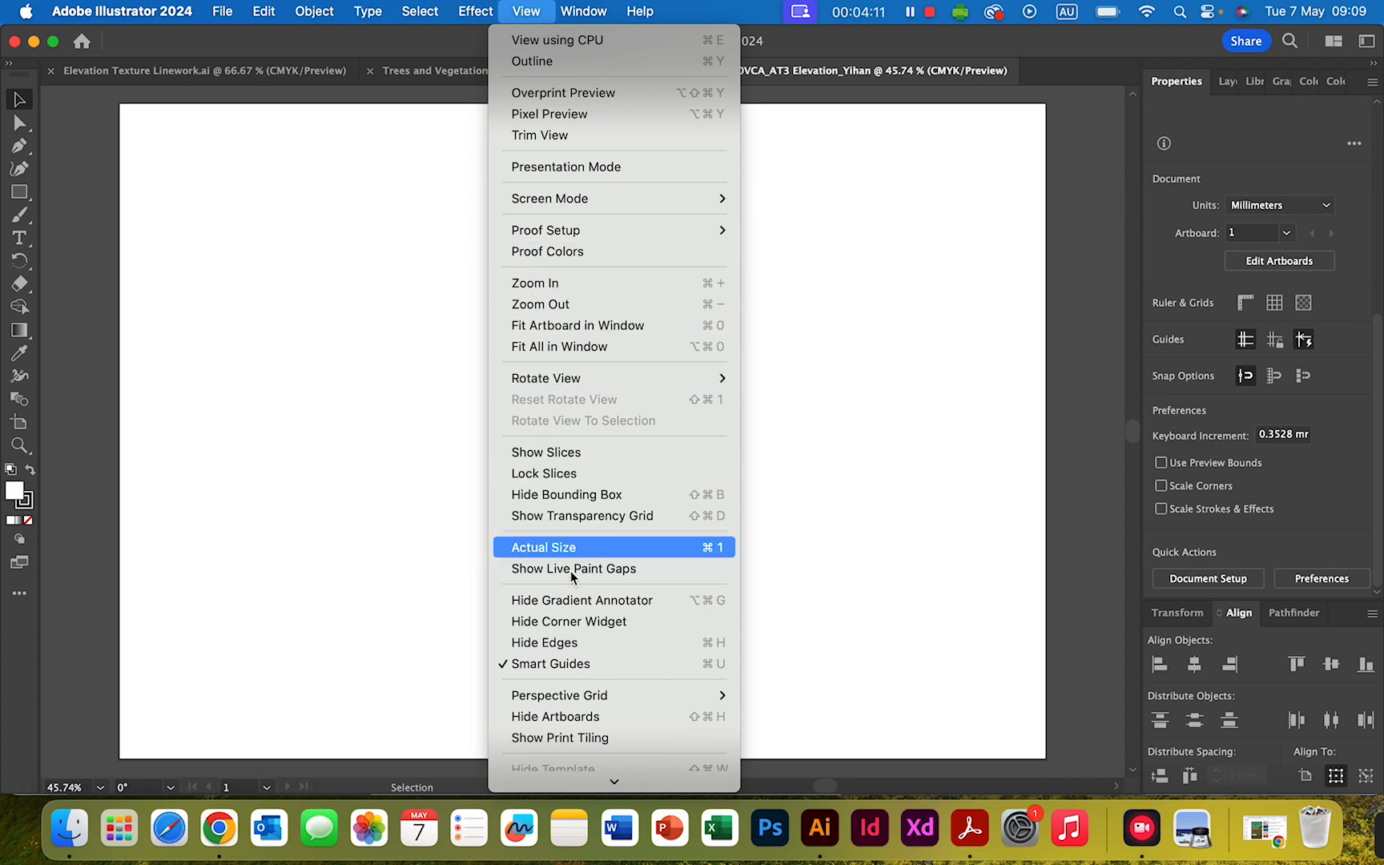
scroll(569, 624, down, 5)
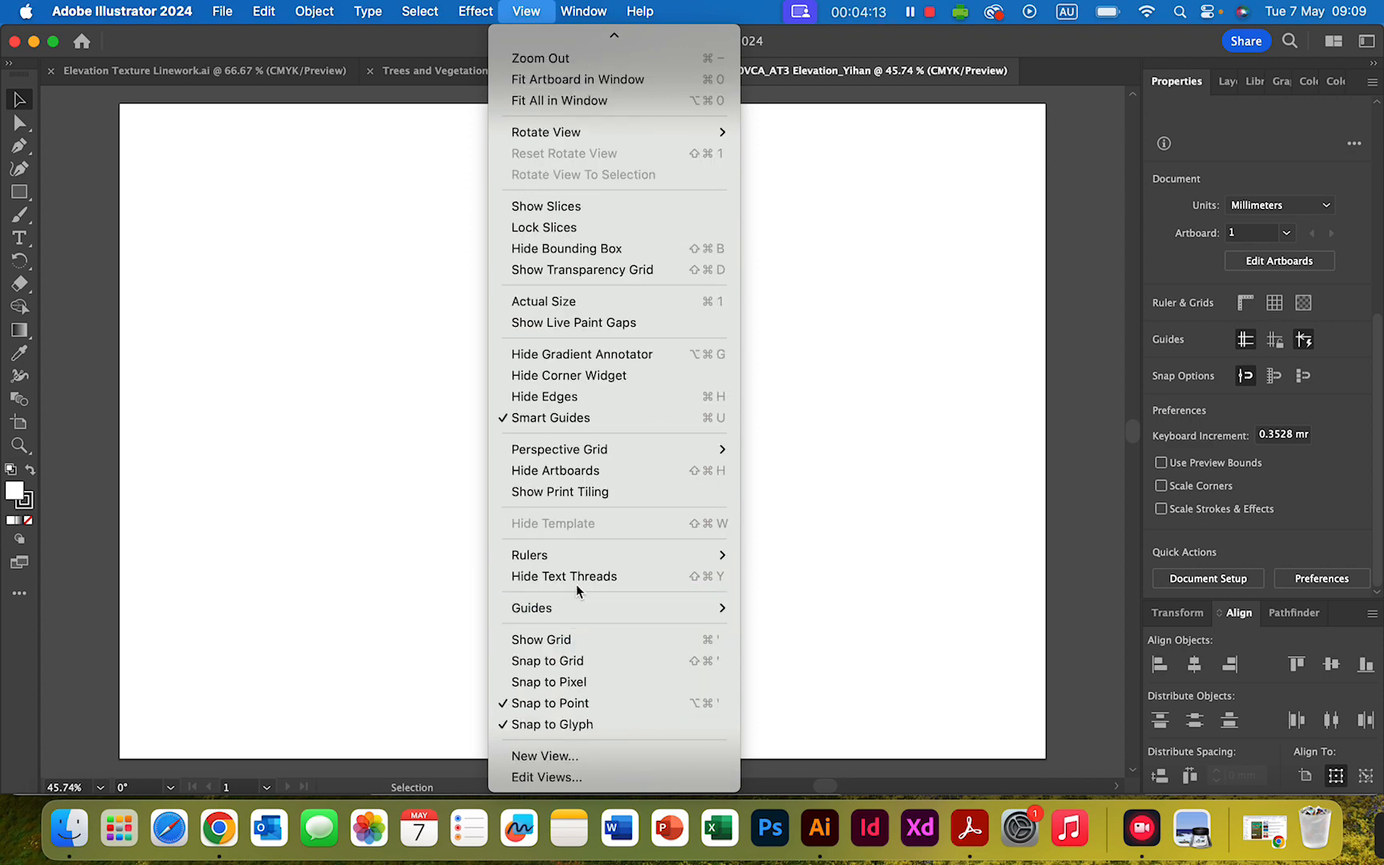
mouse_move(579, 556)
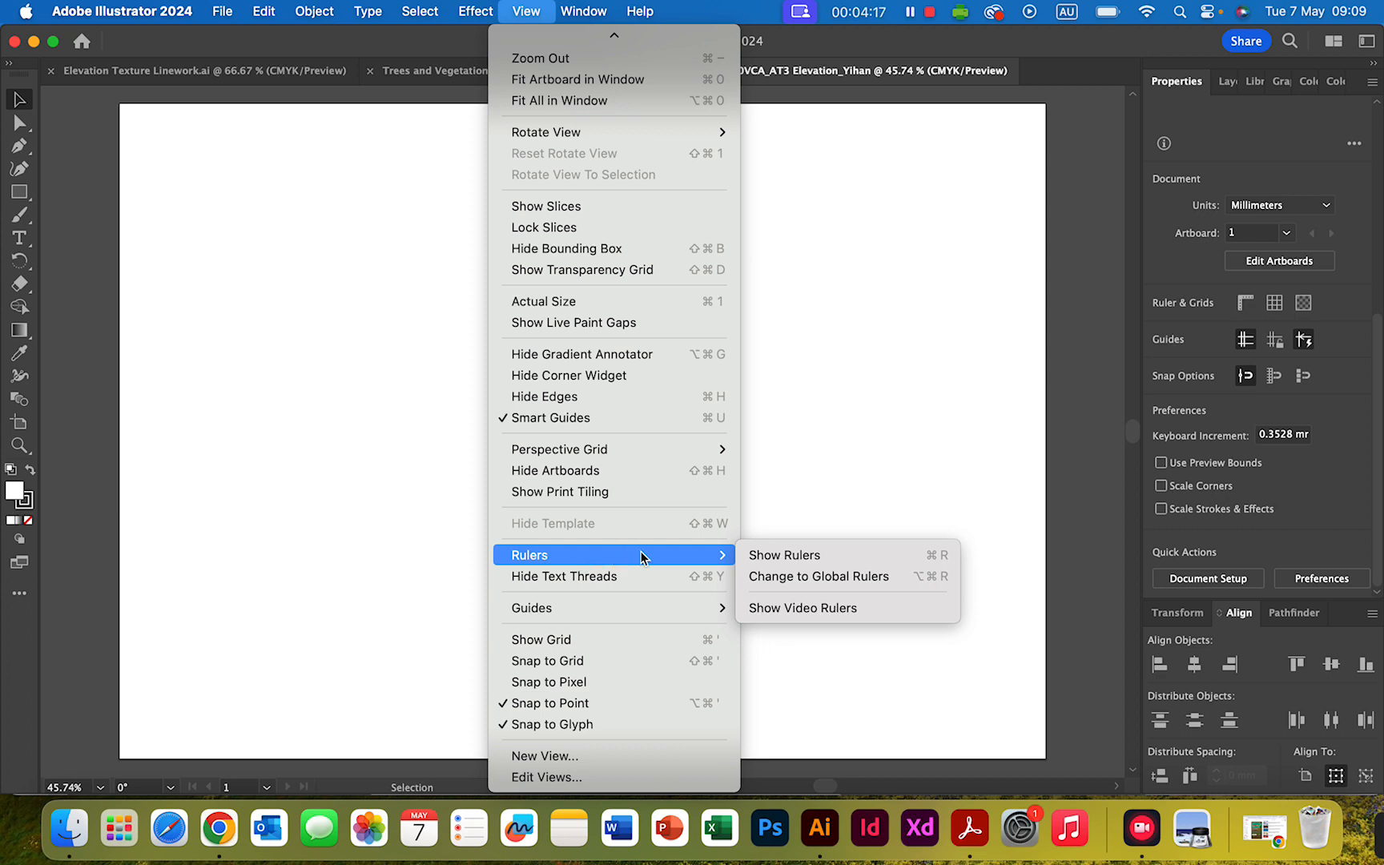
click(807, 553)
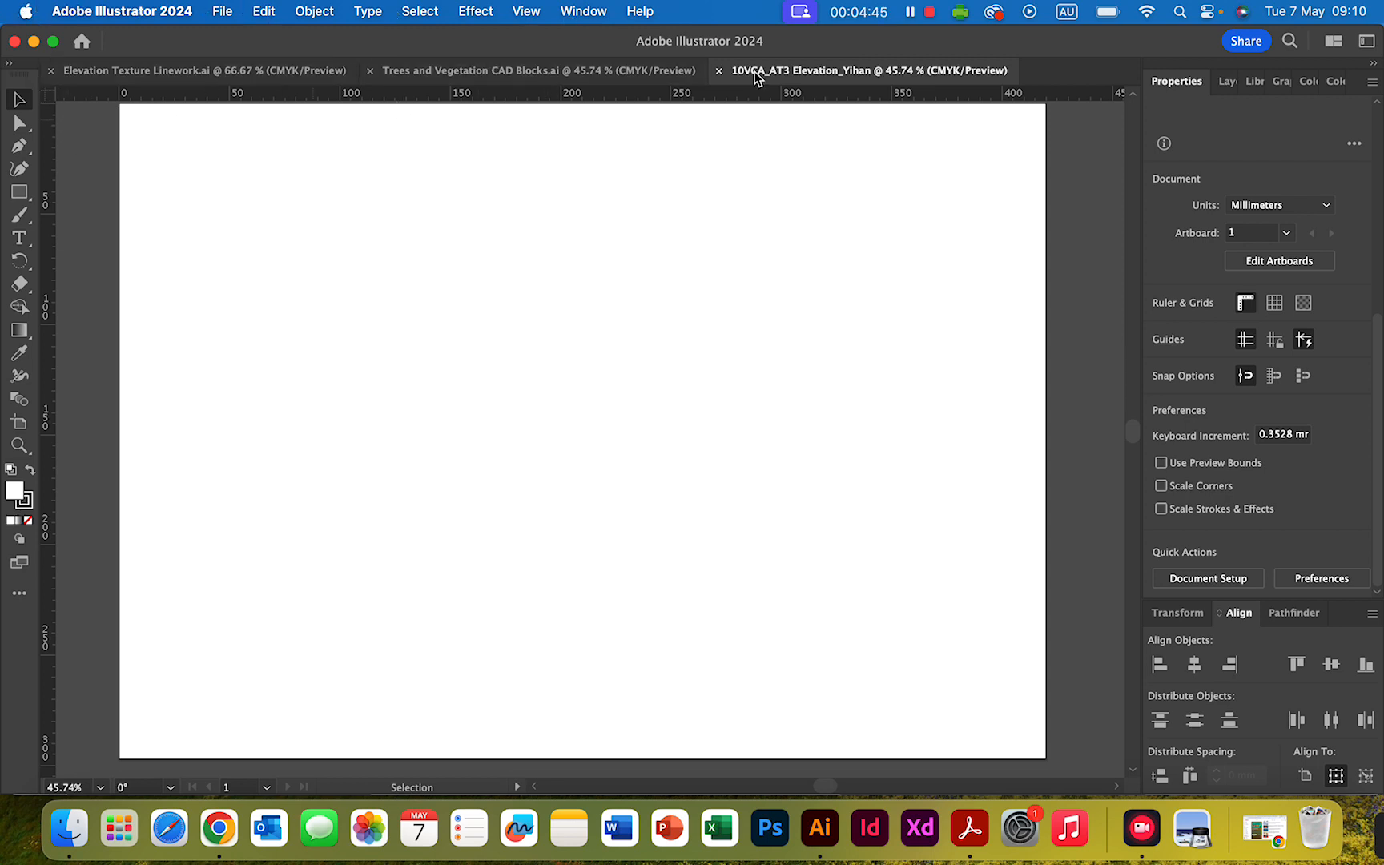
- Show the document grid over the artboard
click(530, 11)
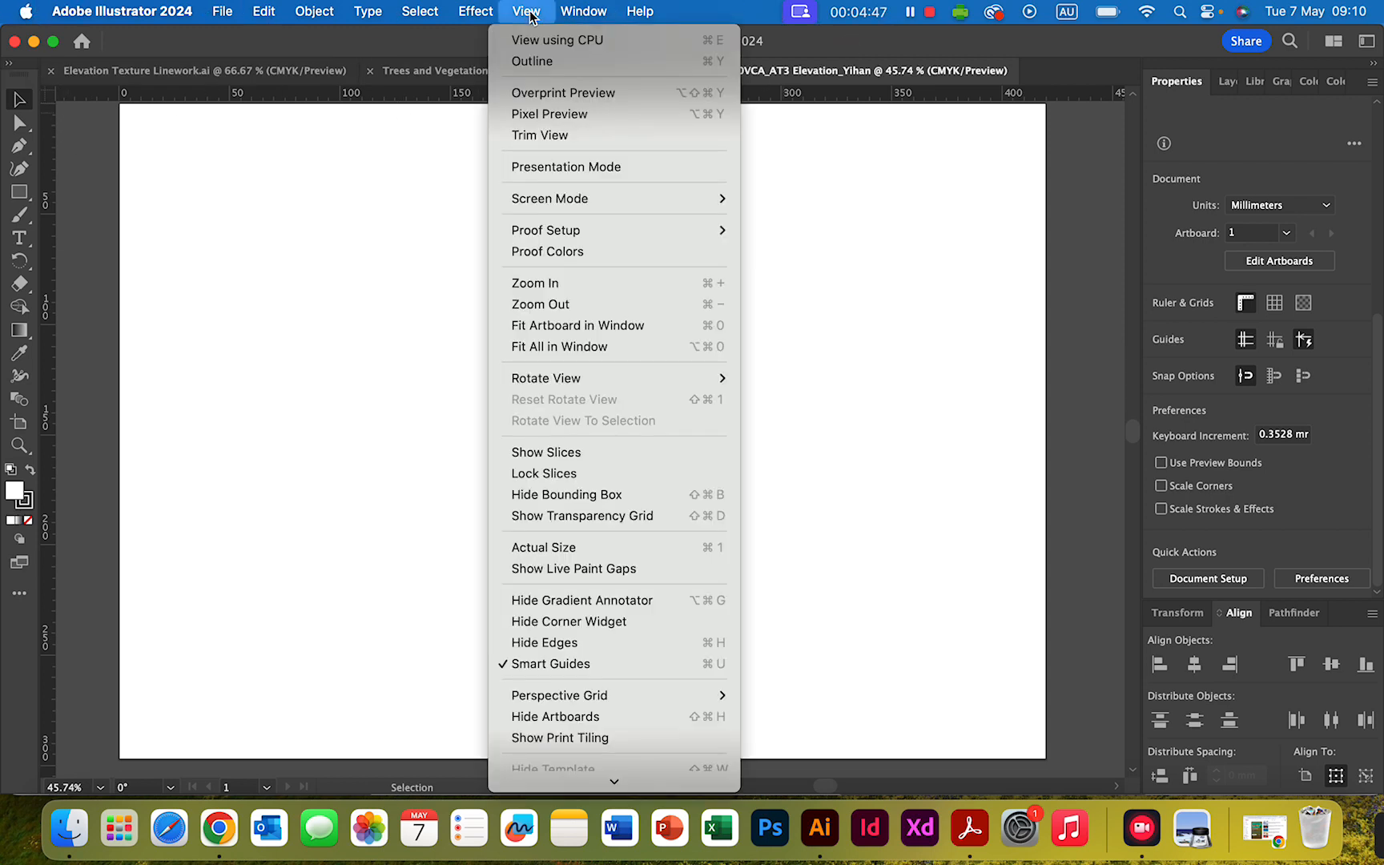
scroll(560, 649, down, 5)
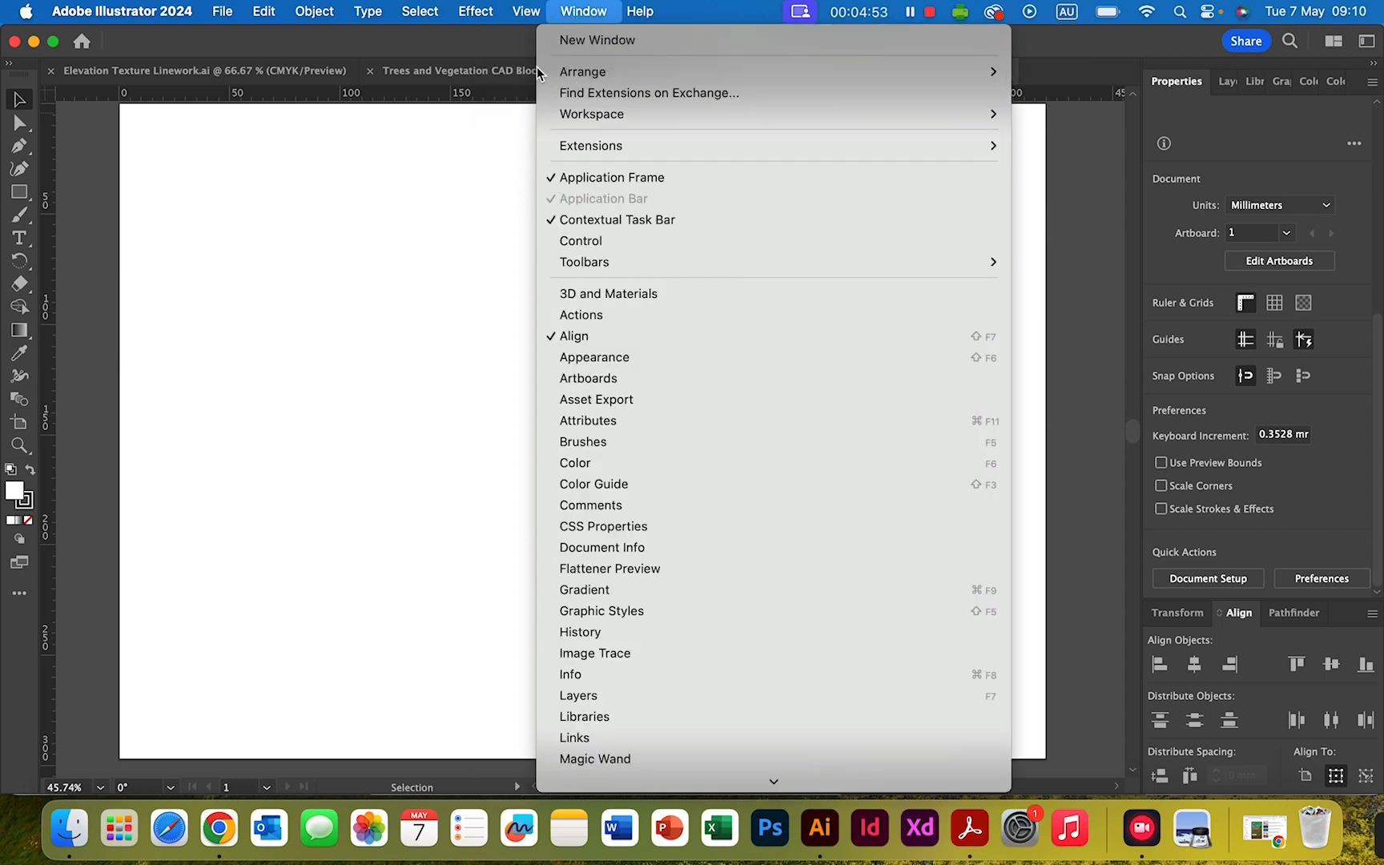
scroll(529, 665, down, 3)
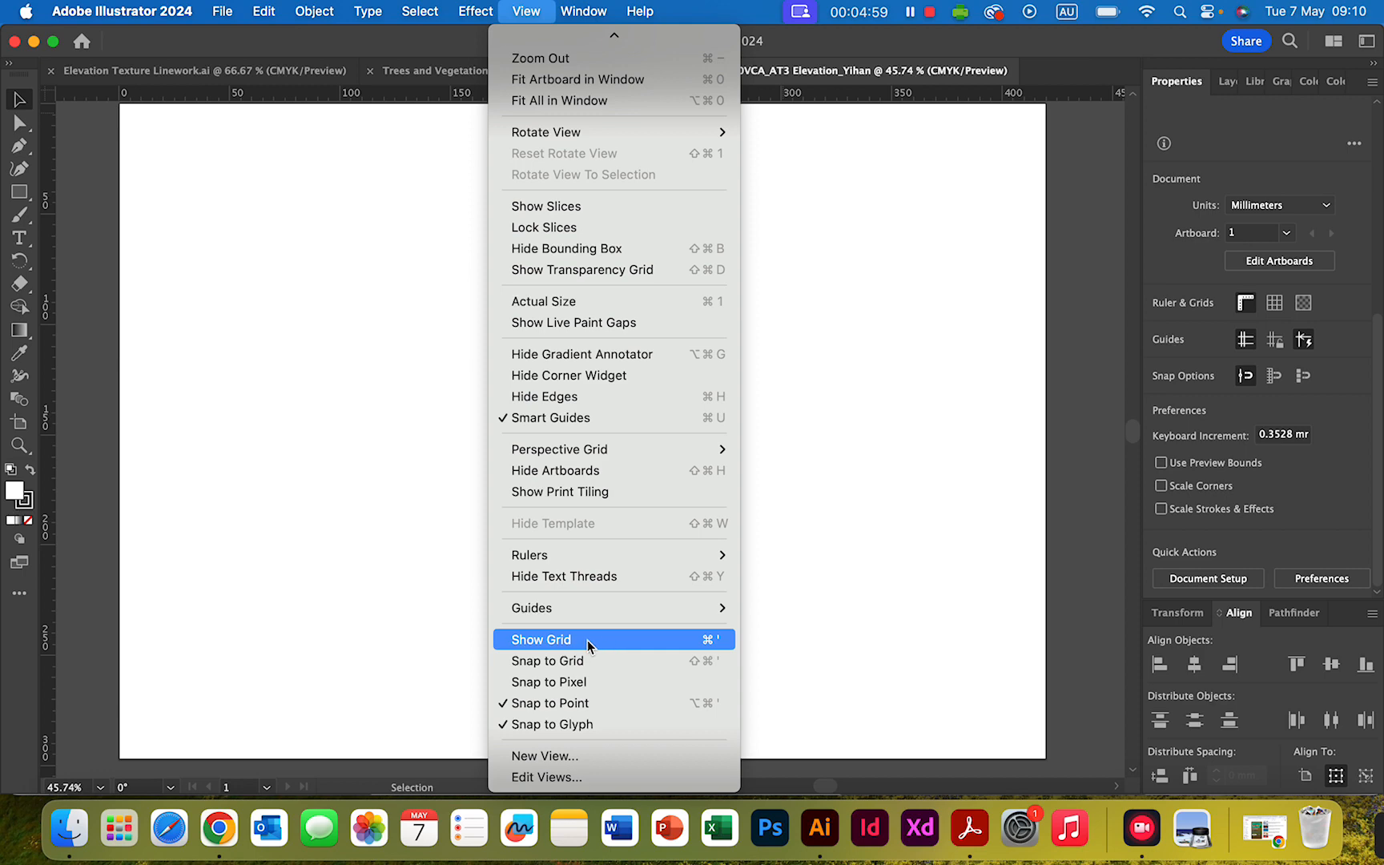
click(551, 641)
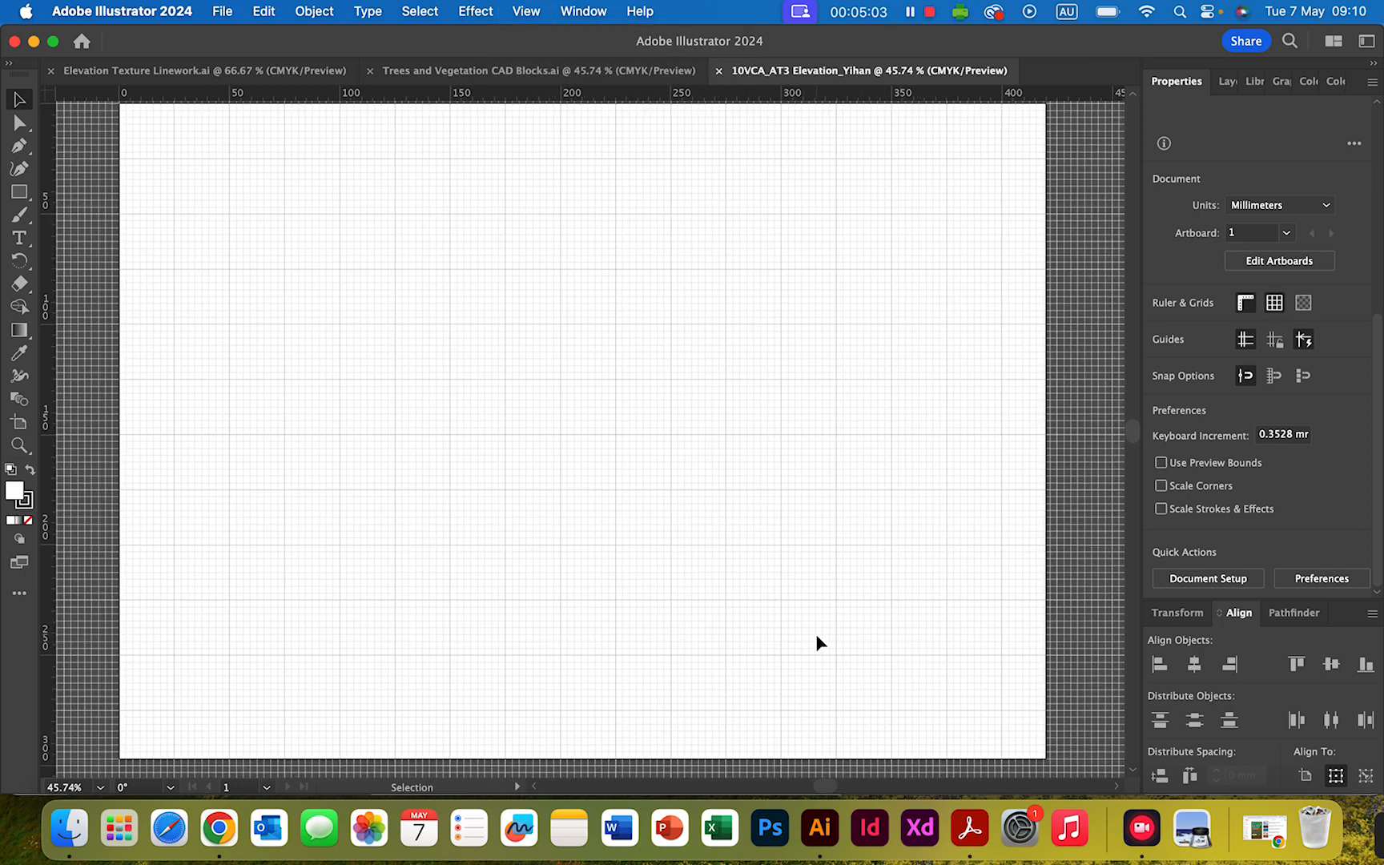
scroll(400, 312, up, 3)
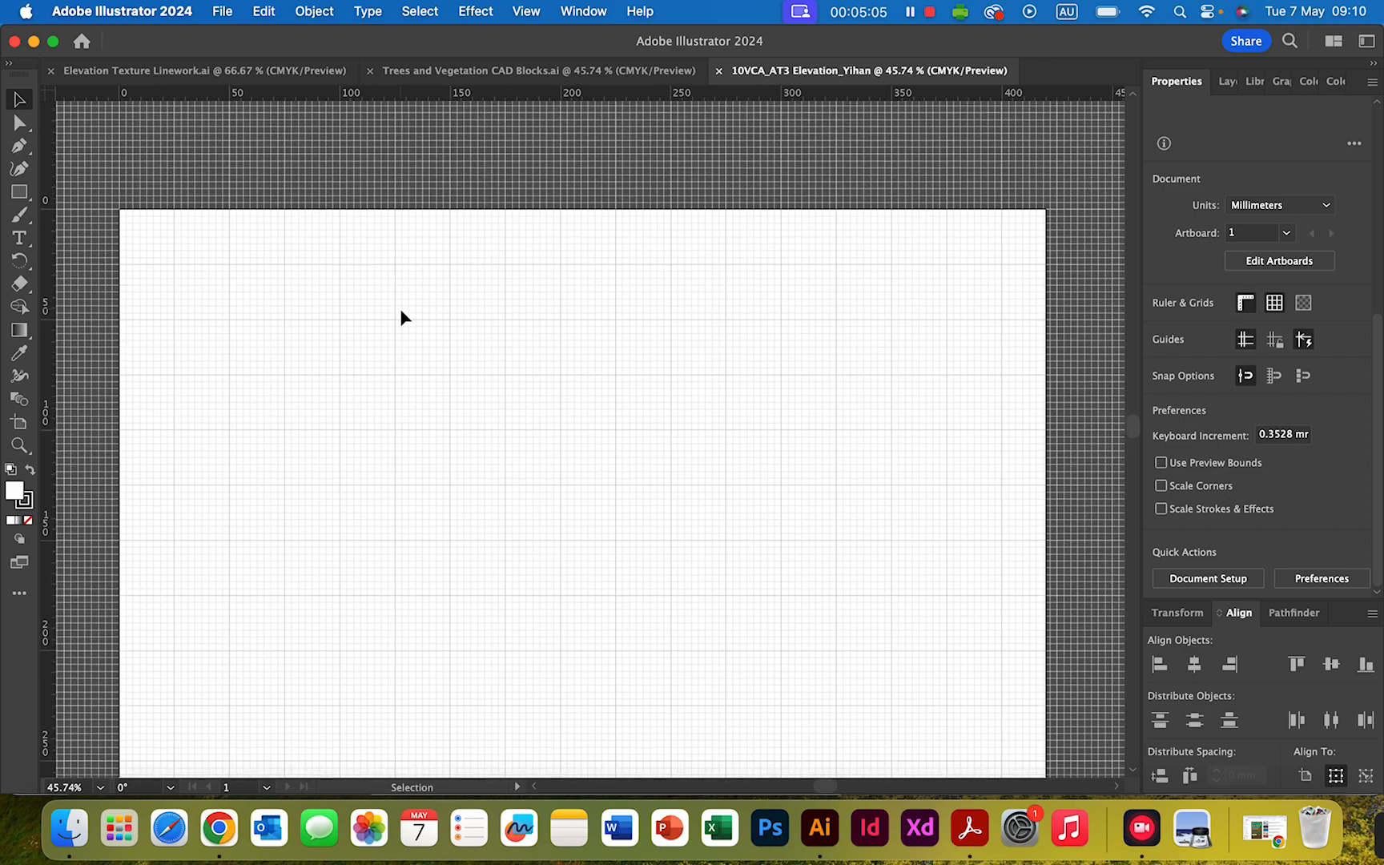
scroll(401, 313, down, 3)
scroll(399, 316, up, 1)
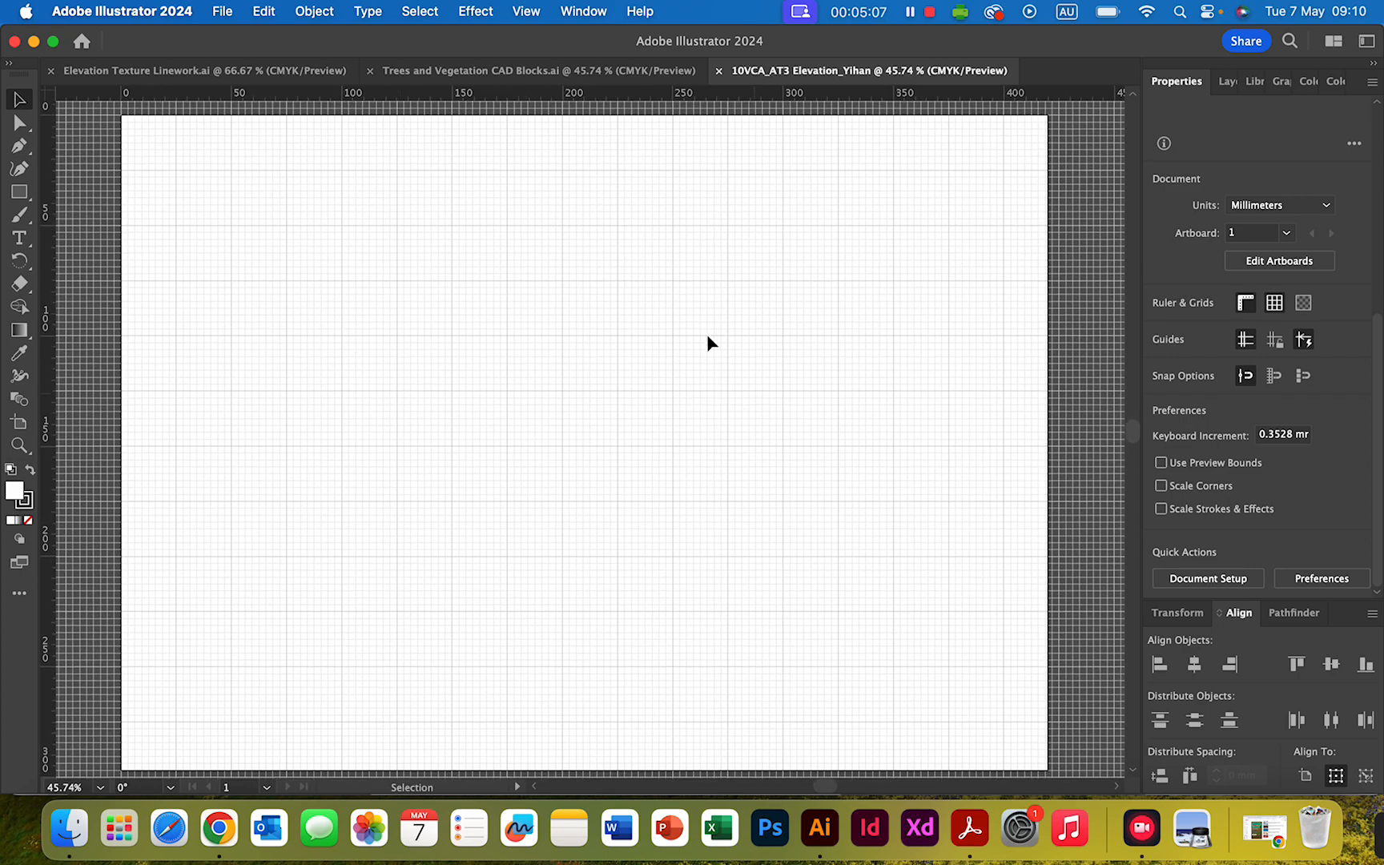
- Search the in-app Discover help for "Guides and Grids" and close it again
click(147, 14)
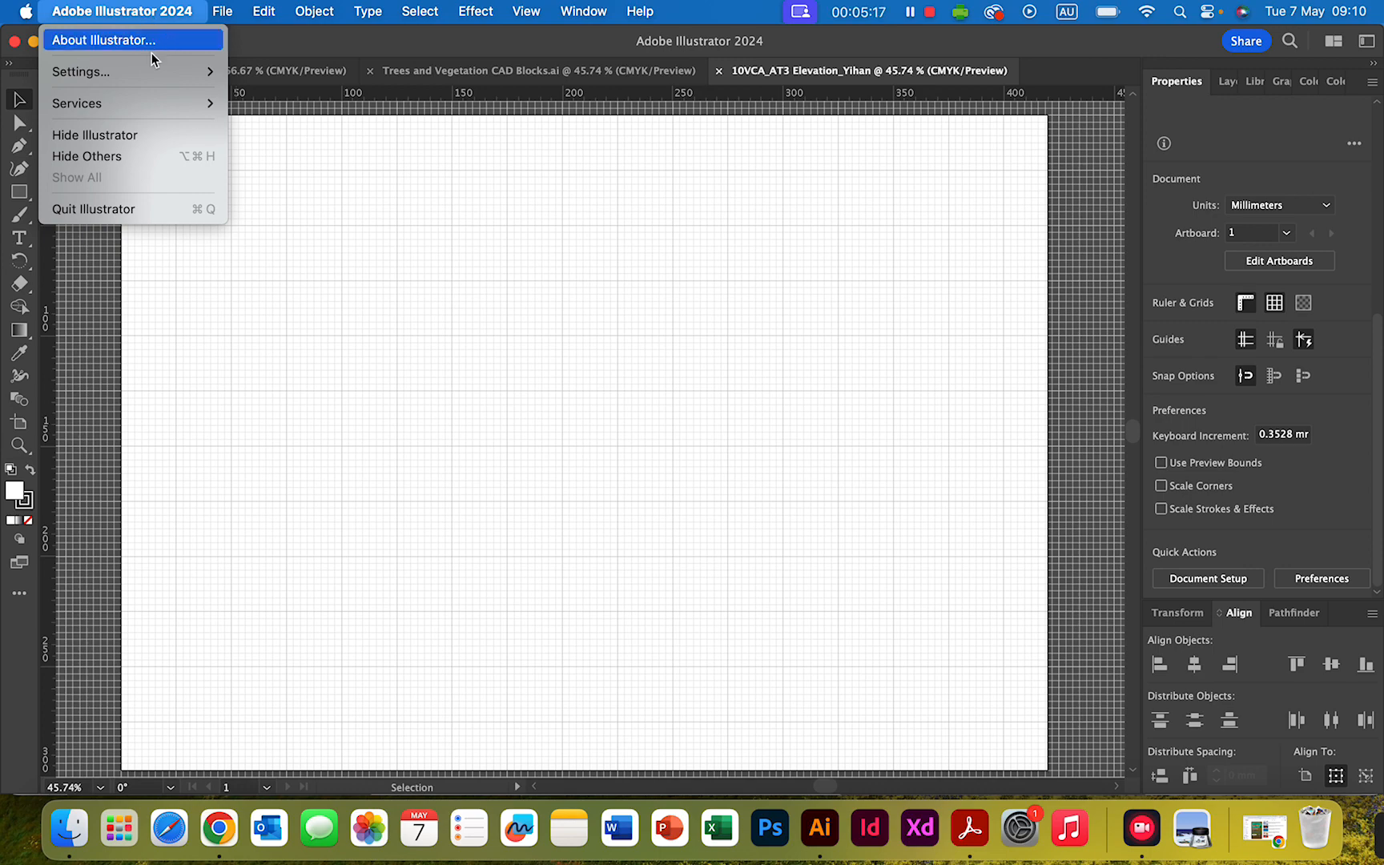
mouse_move(152, 71)
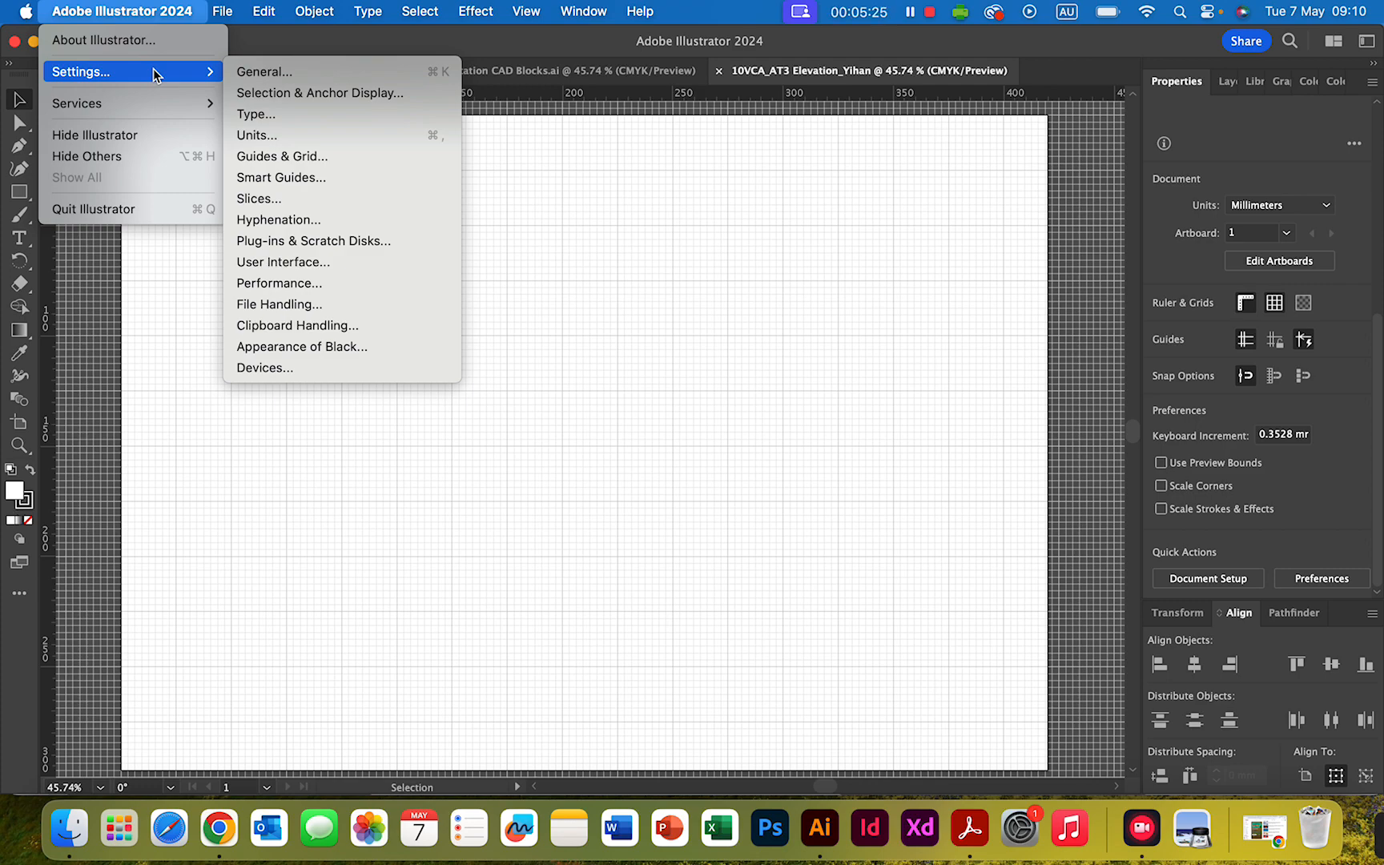
click(1288, 44)
click(1288, 44)
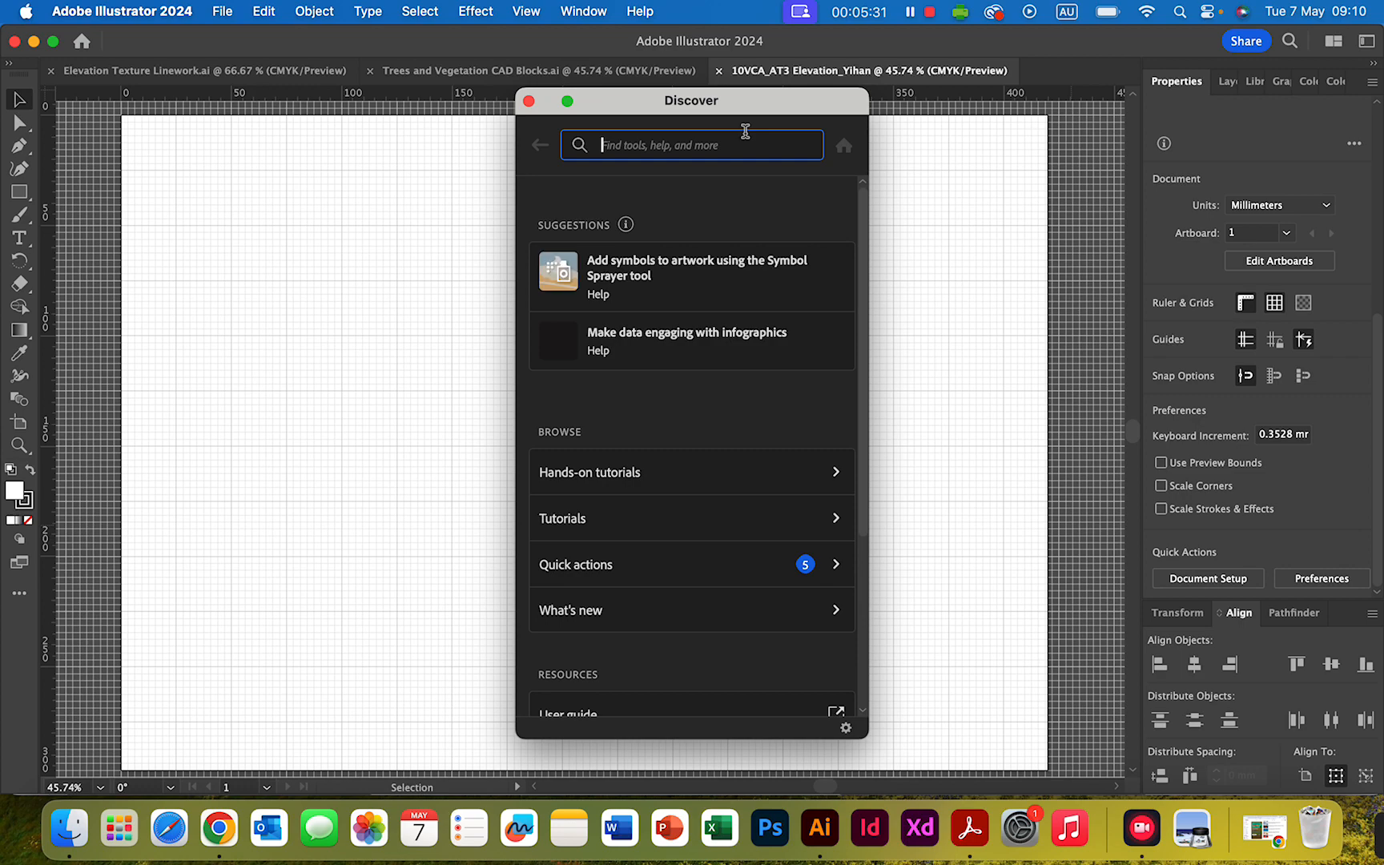
text(Guides)
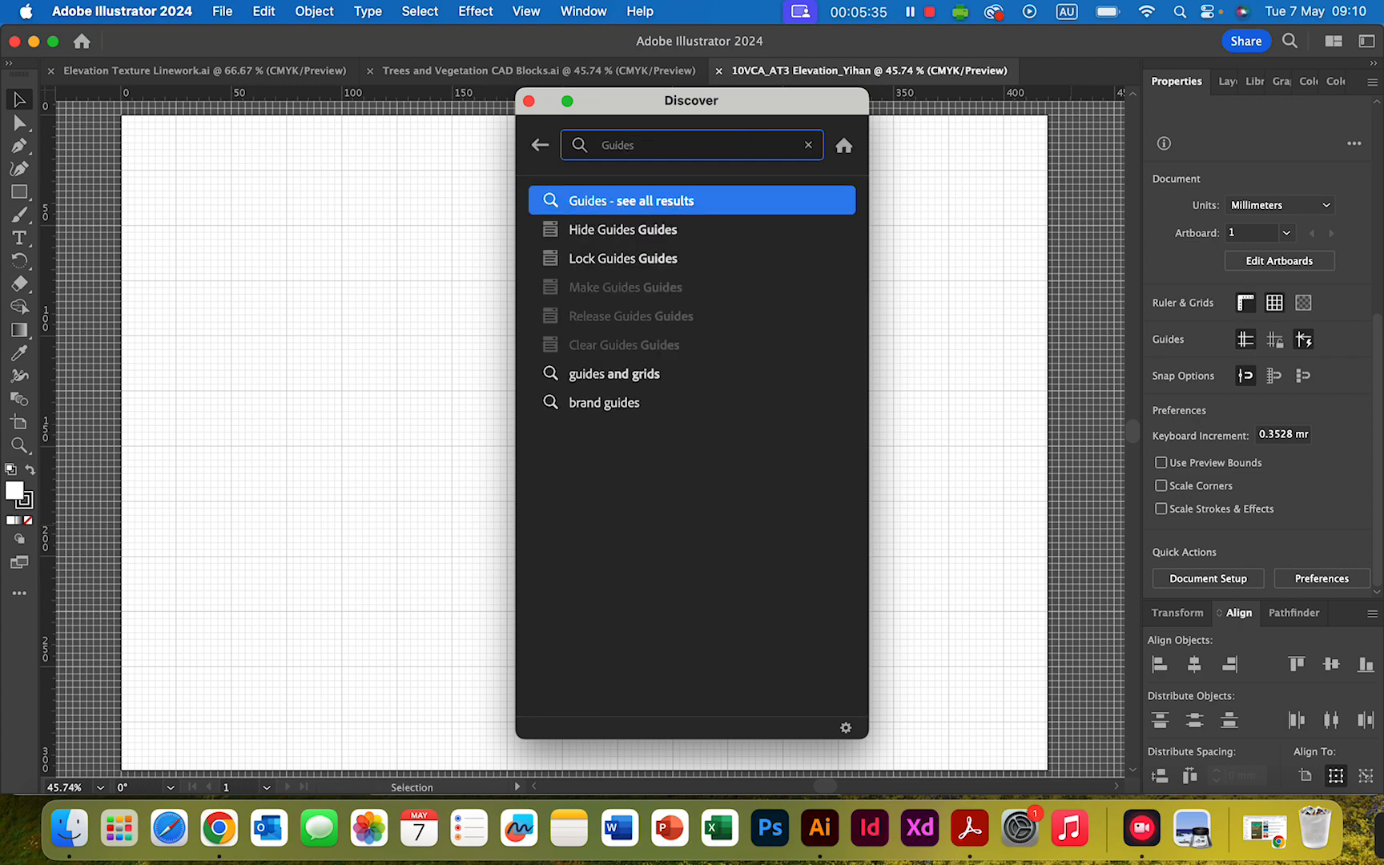
text( and Grids)
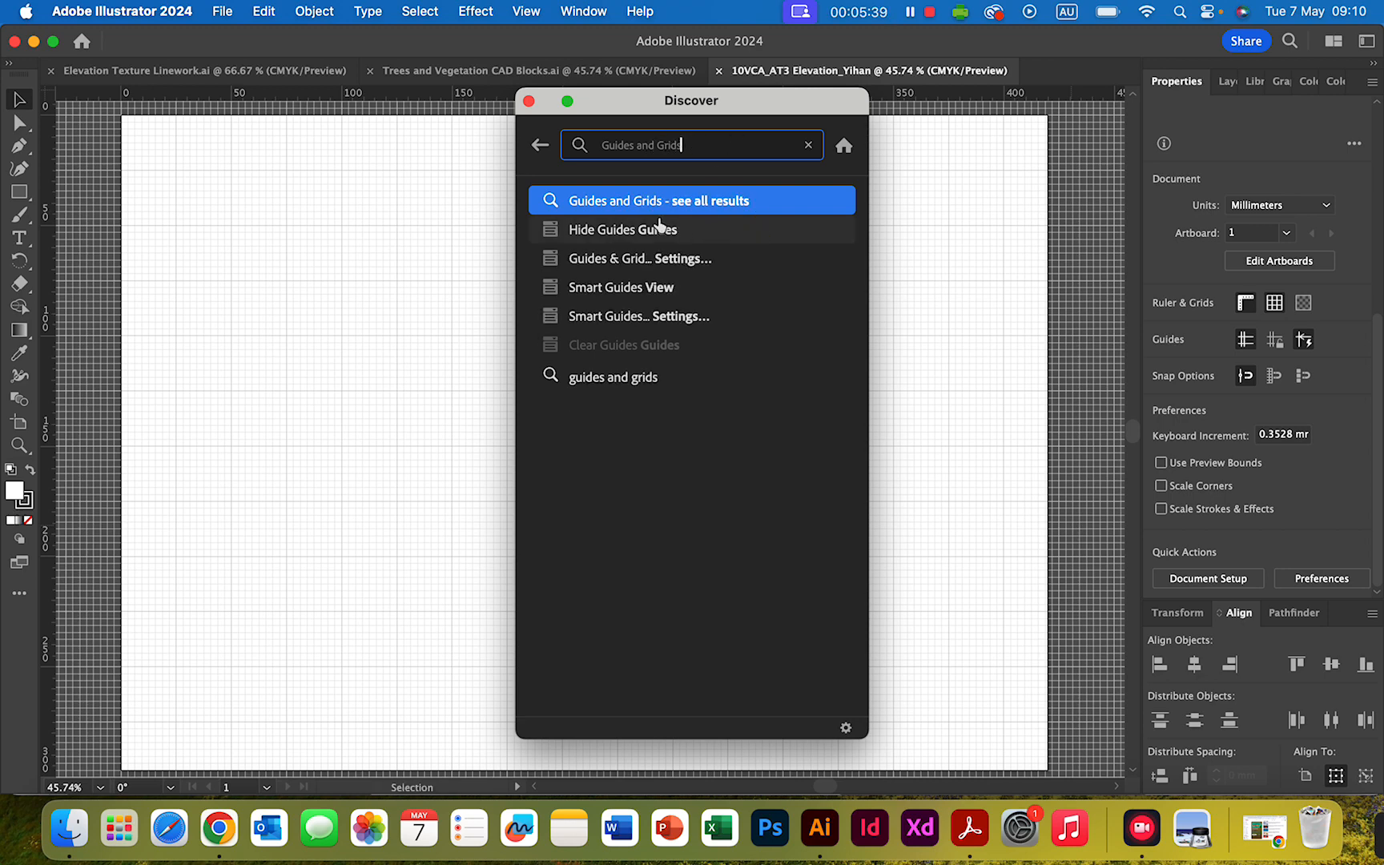
mouse_move(645, 268)
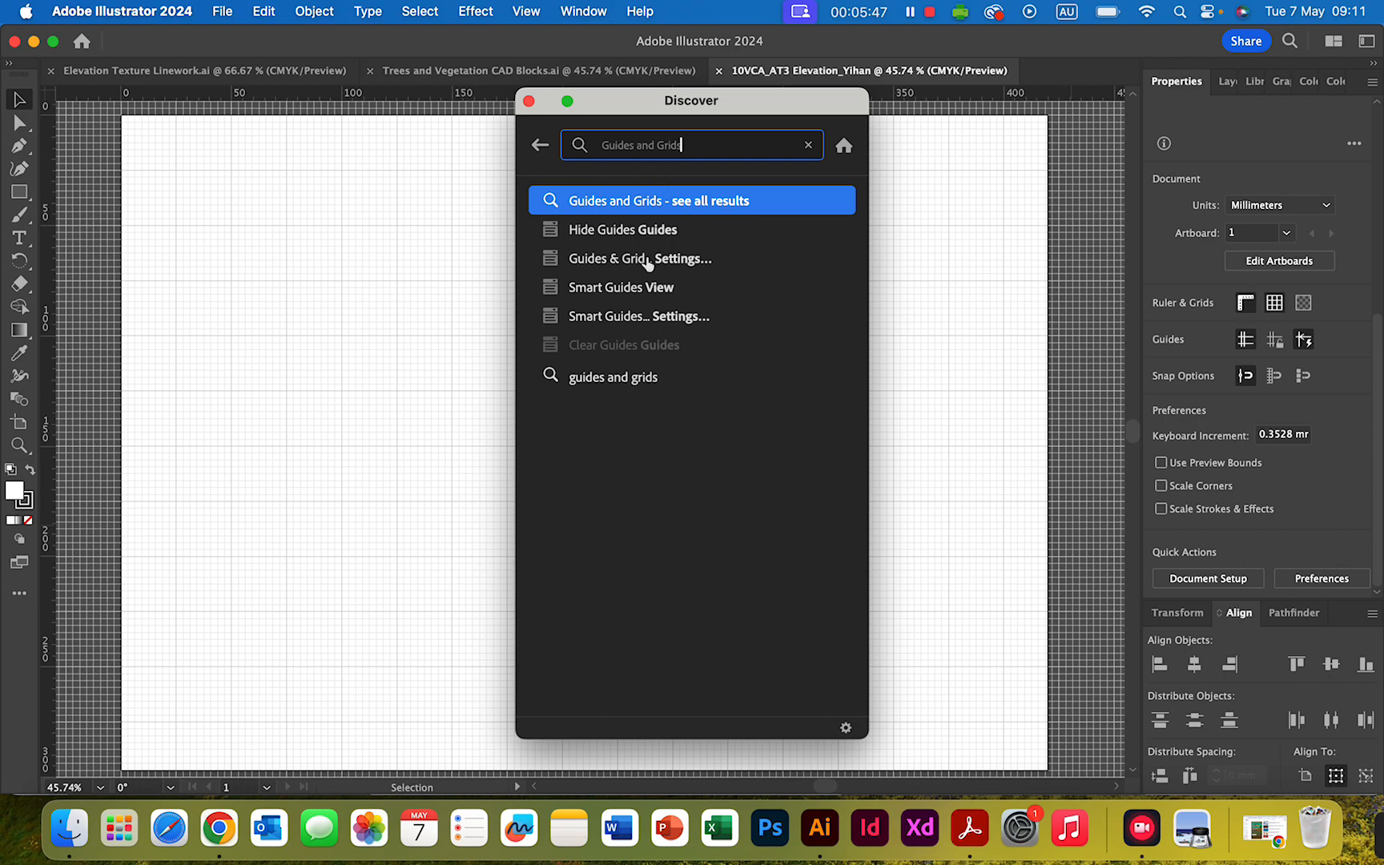
click(529, 101)
- Set the document grid to a gridline every 10 mm in the Guides & Grid preferences
click(161, 11)
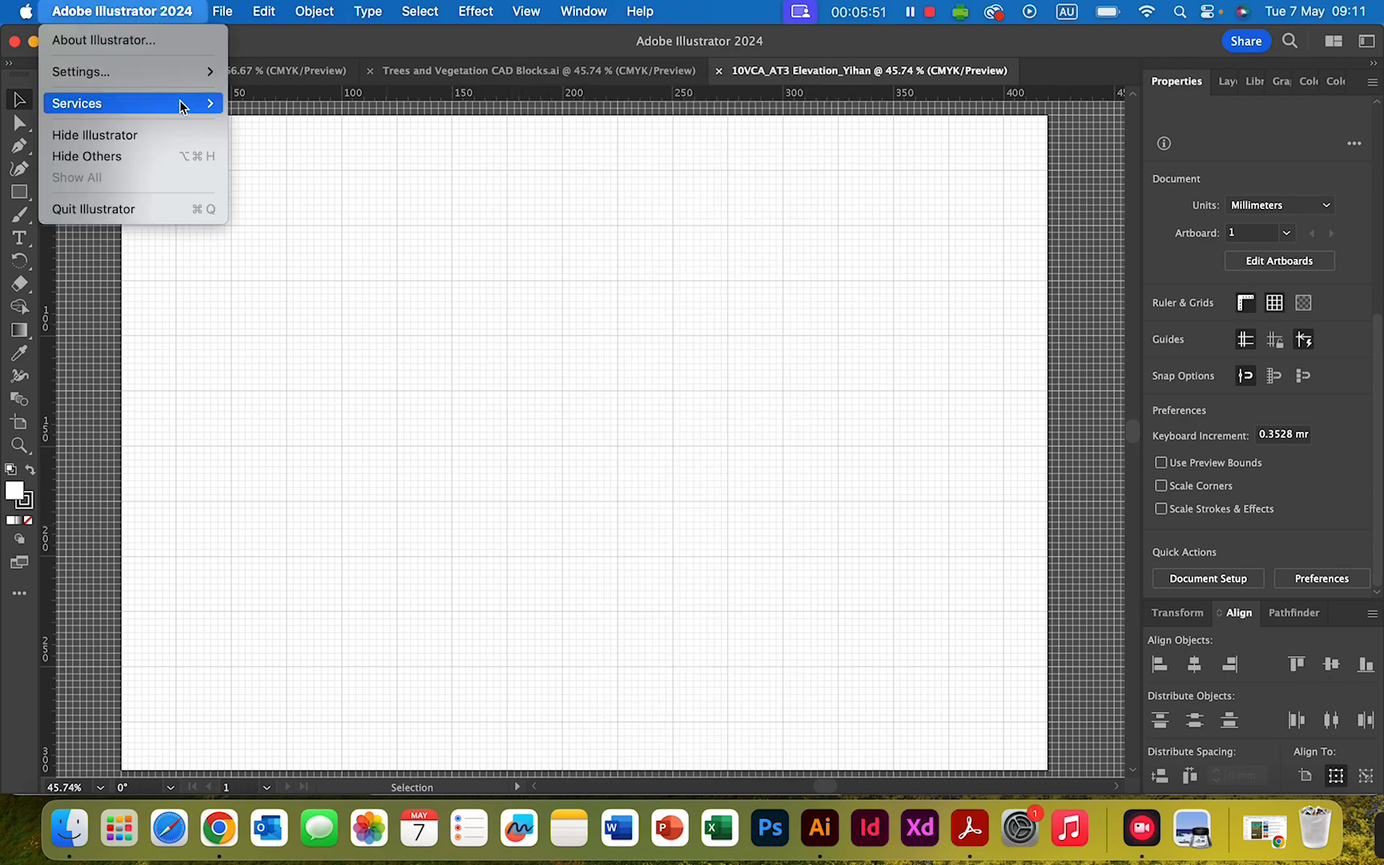
mouse_move(199, 73)
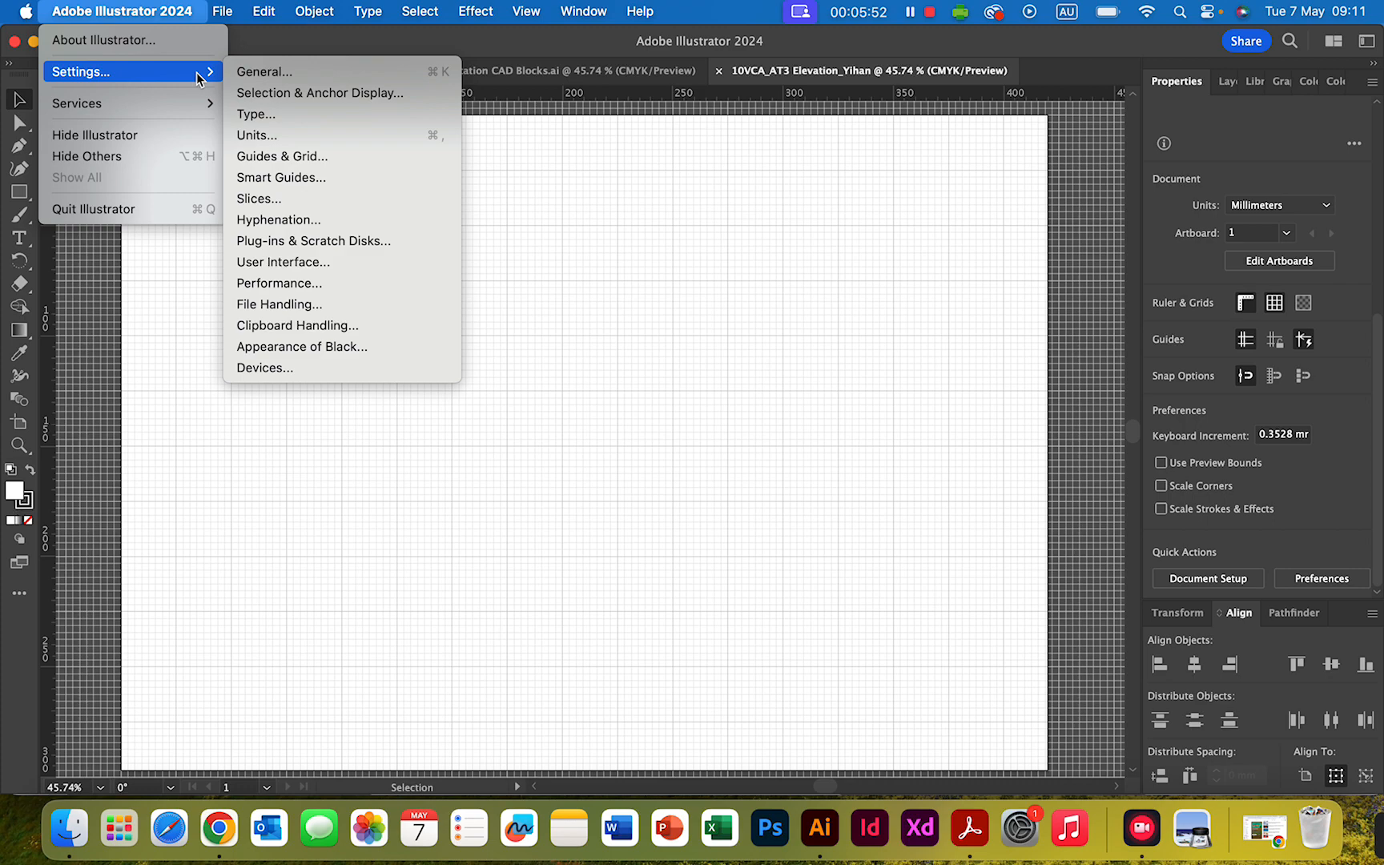
click(346, 157)
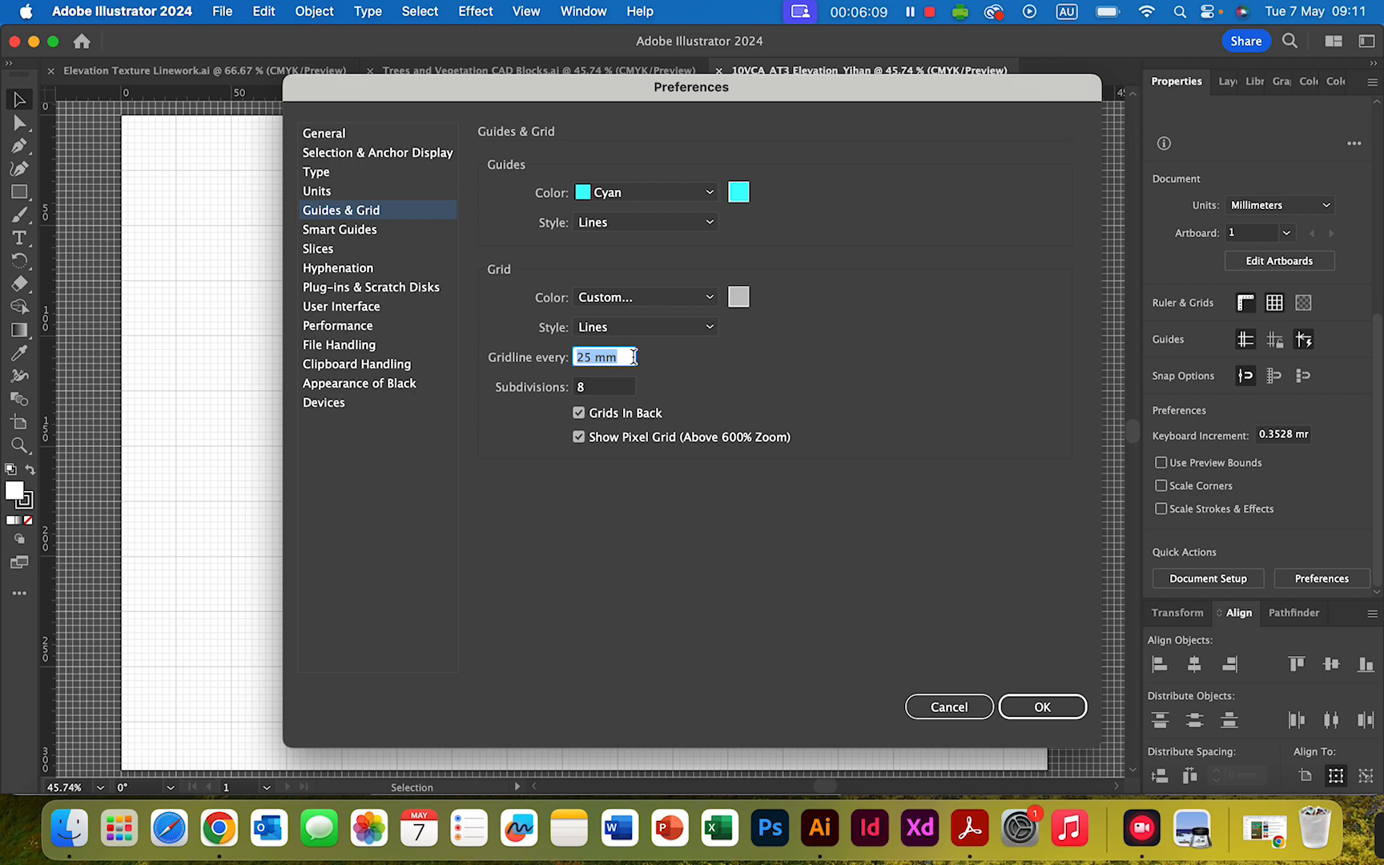
drag(632, 356, 571, 362)
text(10 mm)
click(1042, 705)
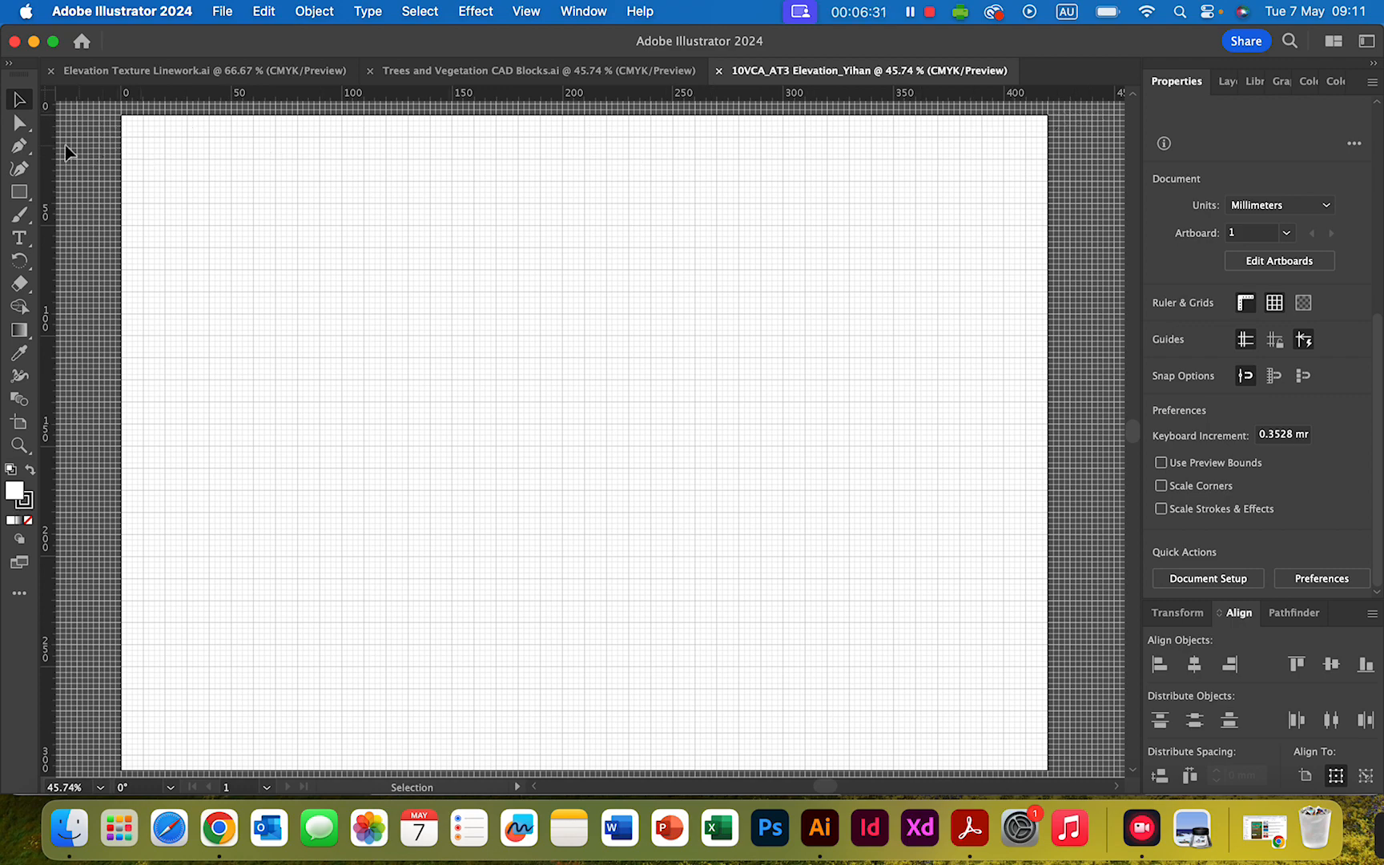
- Examine the grid spacing against the rulers, both close up and across the whole artboard
scroll(134, 164, down, 1)
scroll(133, 161, up, 3)
scroll(133, 160, down, 2)
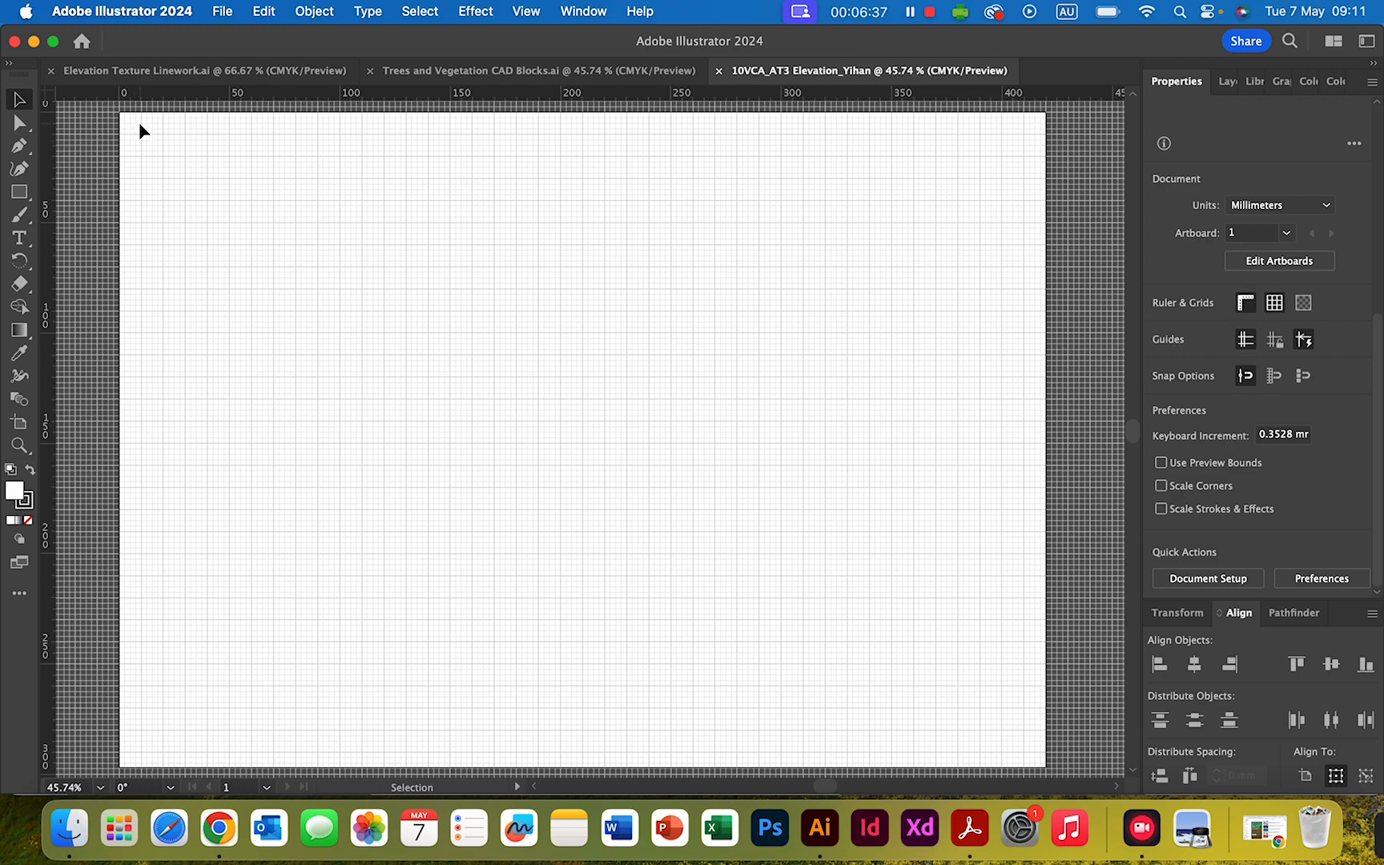
scroll(283, 251, up, 3)
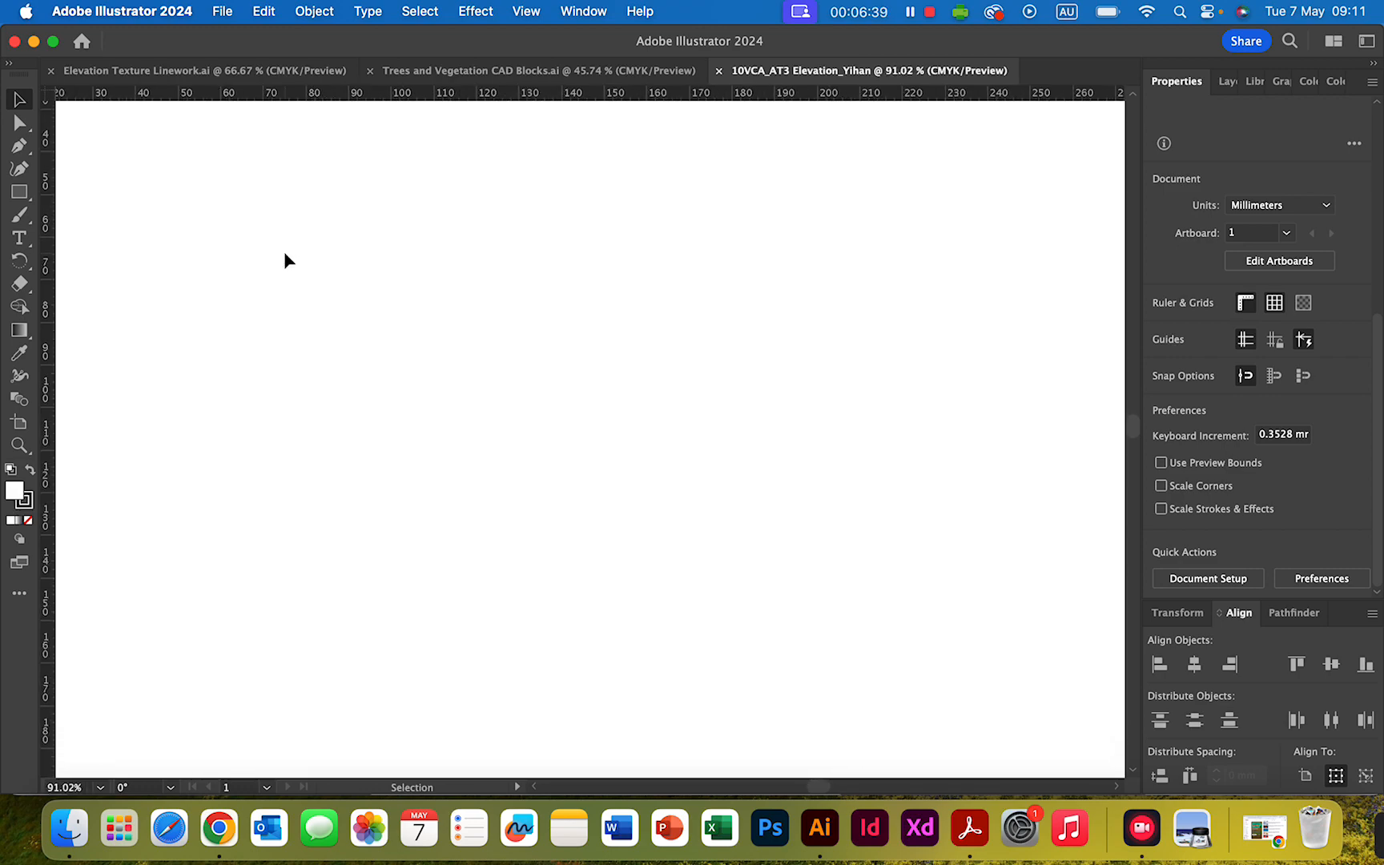
scroll(285, 253, down, 2)
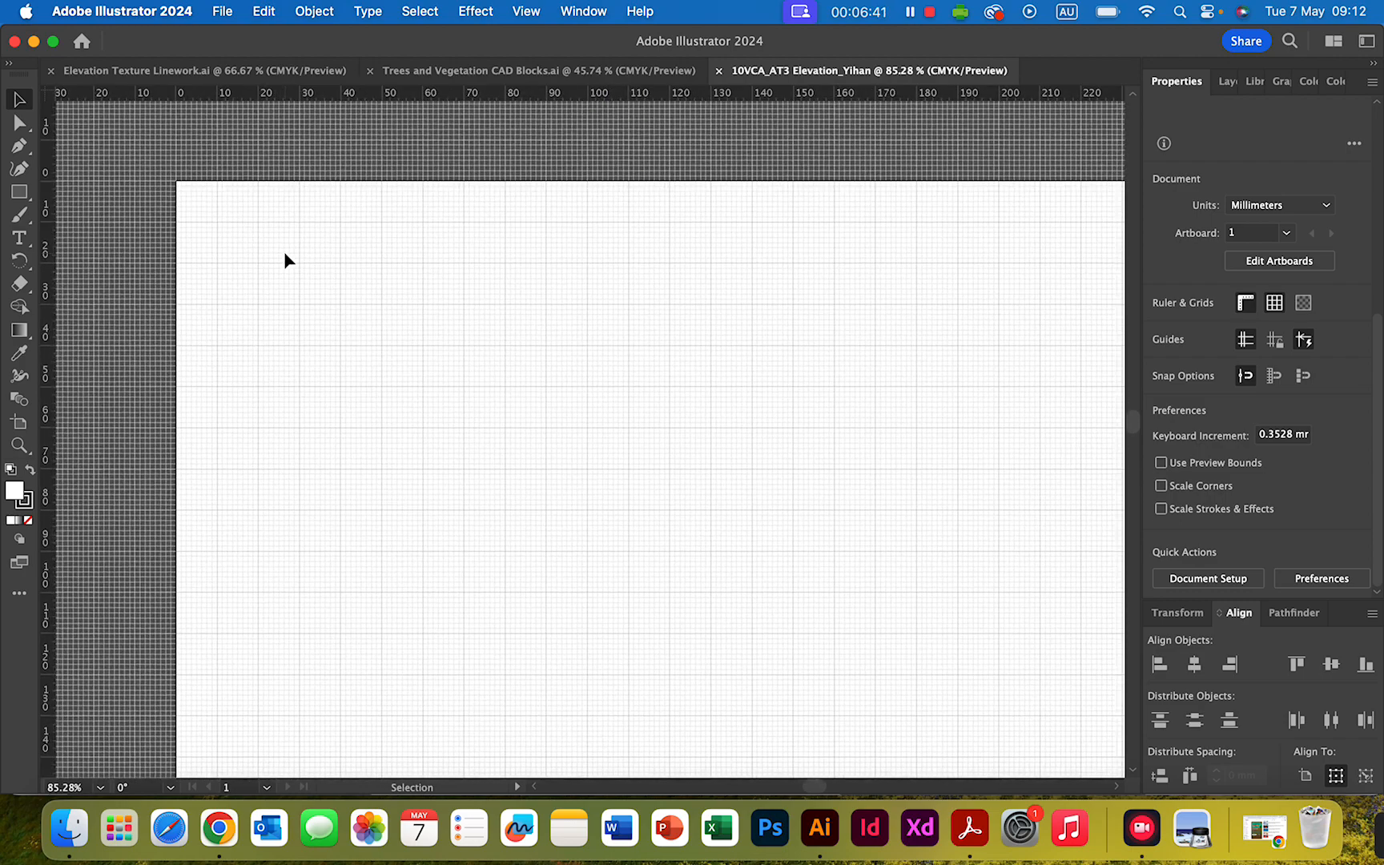
scroll(283, 251, right, 3)
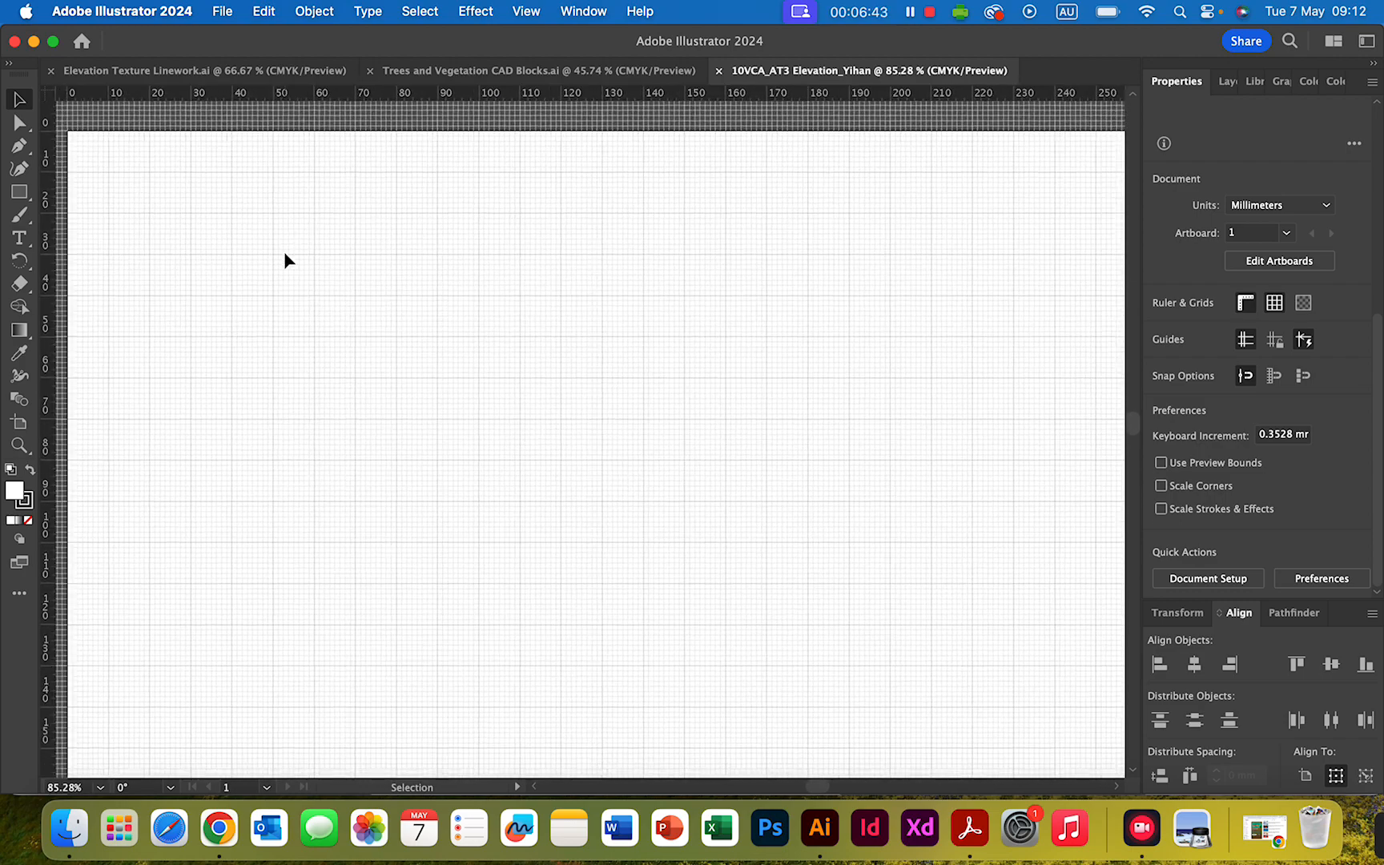
scroll(285, 254, down, 1)
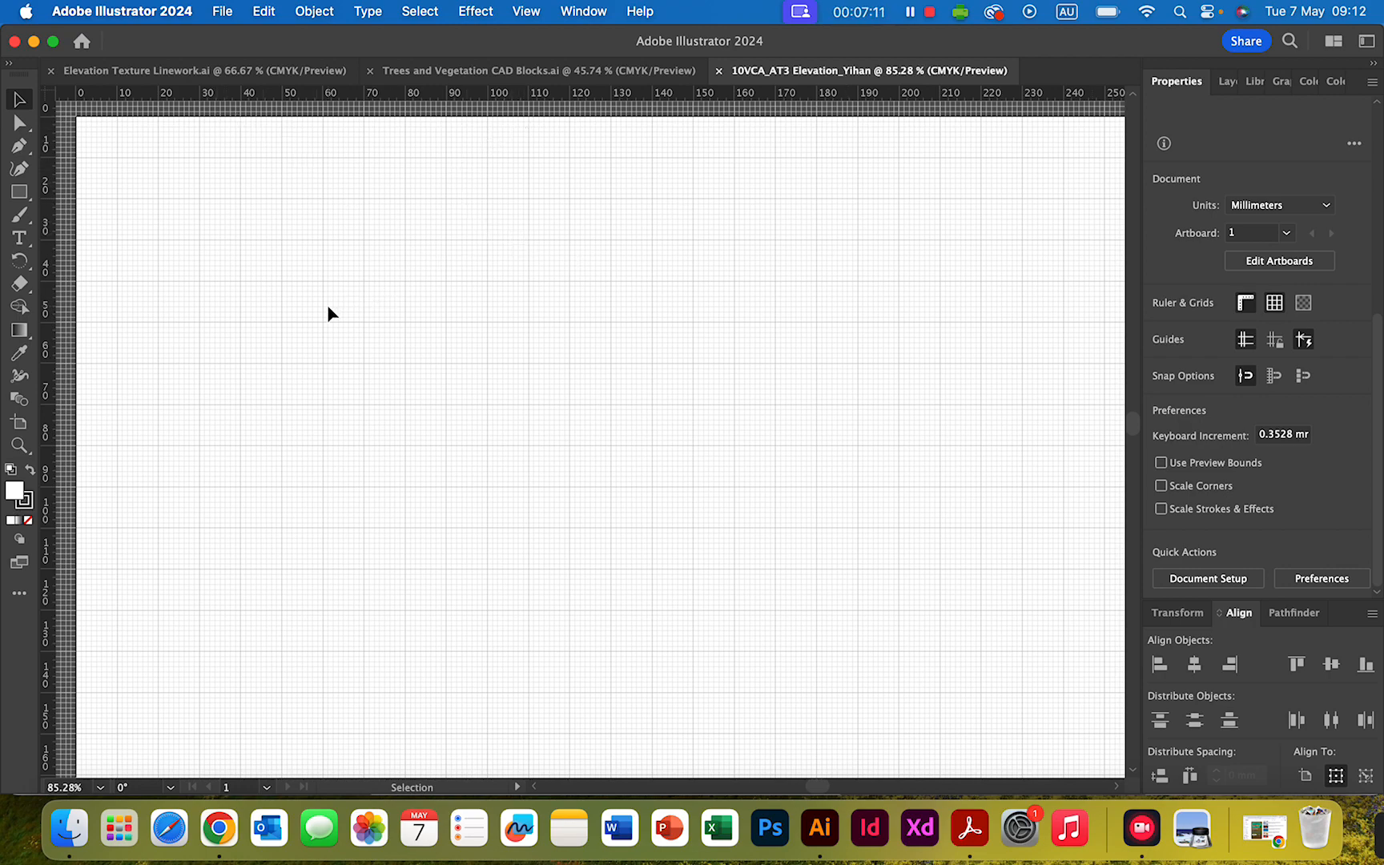
scroll(327, 305, down, 3)
scroll(327, 313, right, 5)
scroll(327, 312, down, 4)
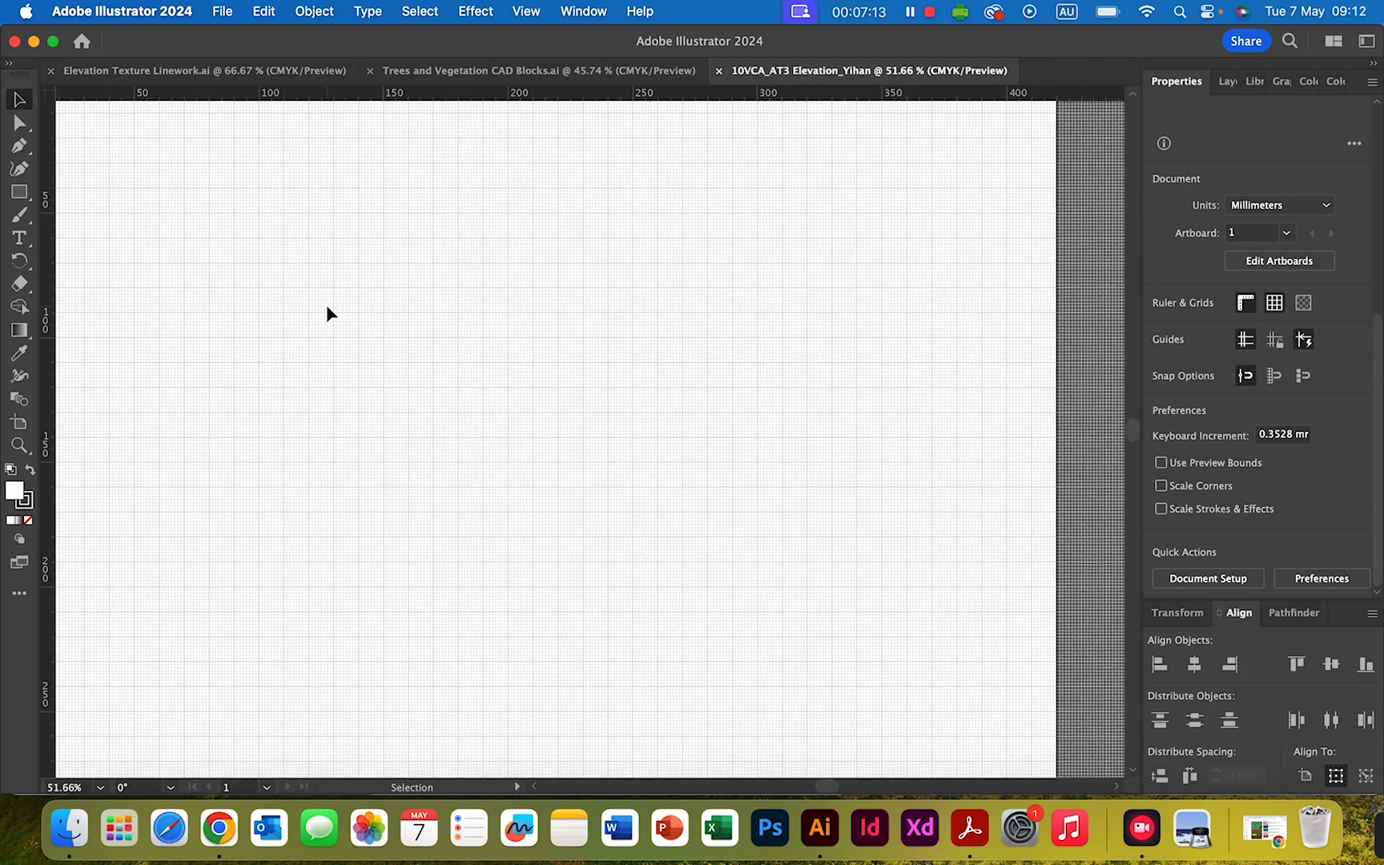
scroll(327, 312, down, 2)
scroll(327, 313, right, 1)
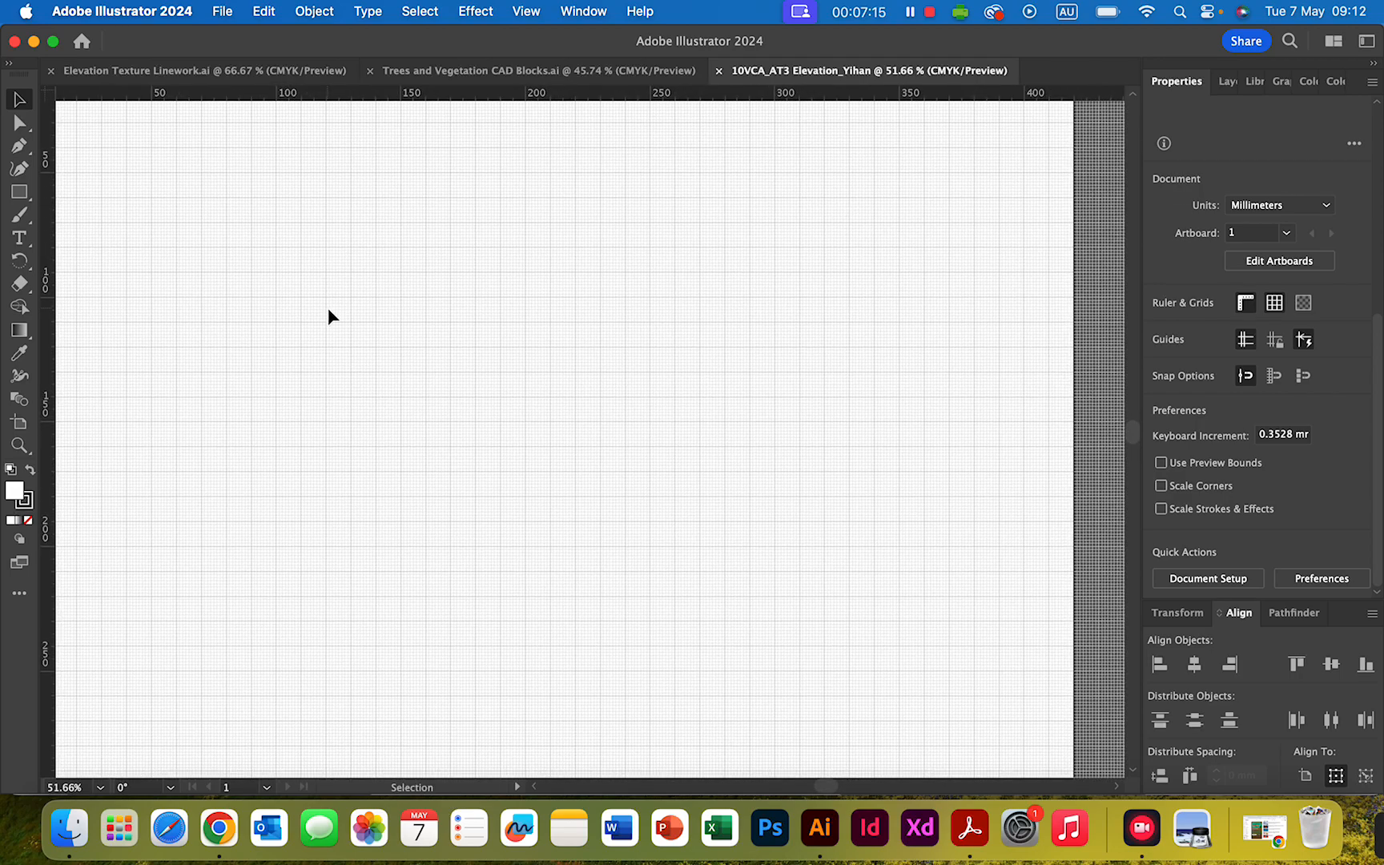
scroll(329, 312, down, 2)
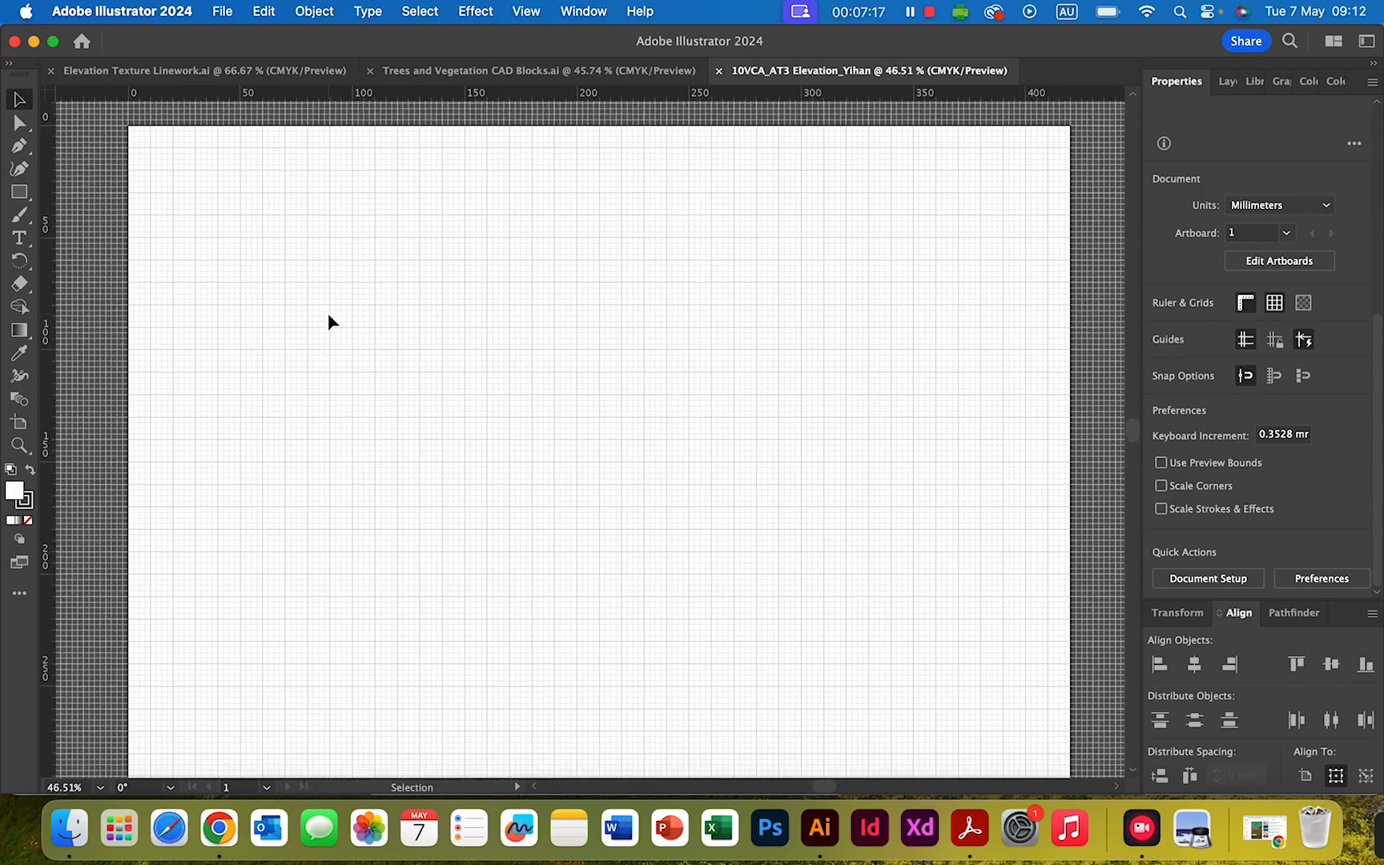
scroll(328, 314, down, 1)
scroll(328, 314, right, 1)
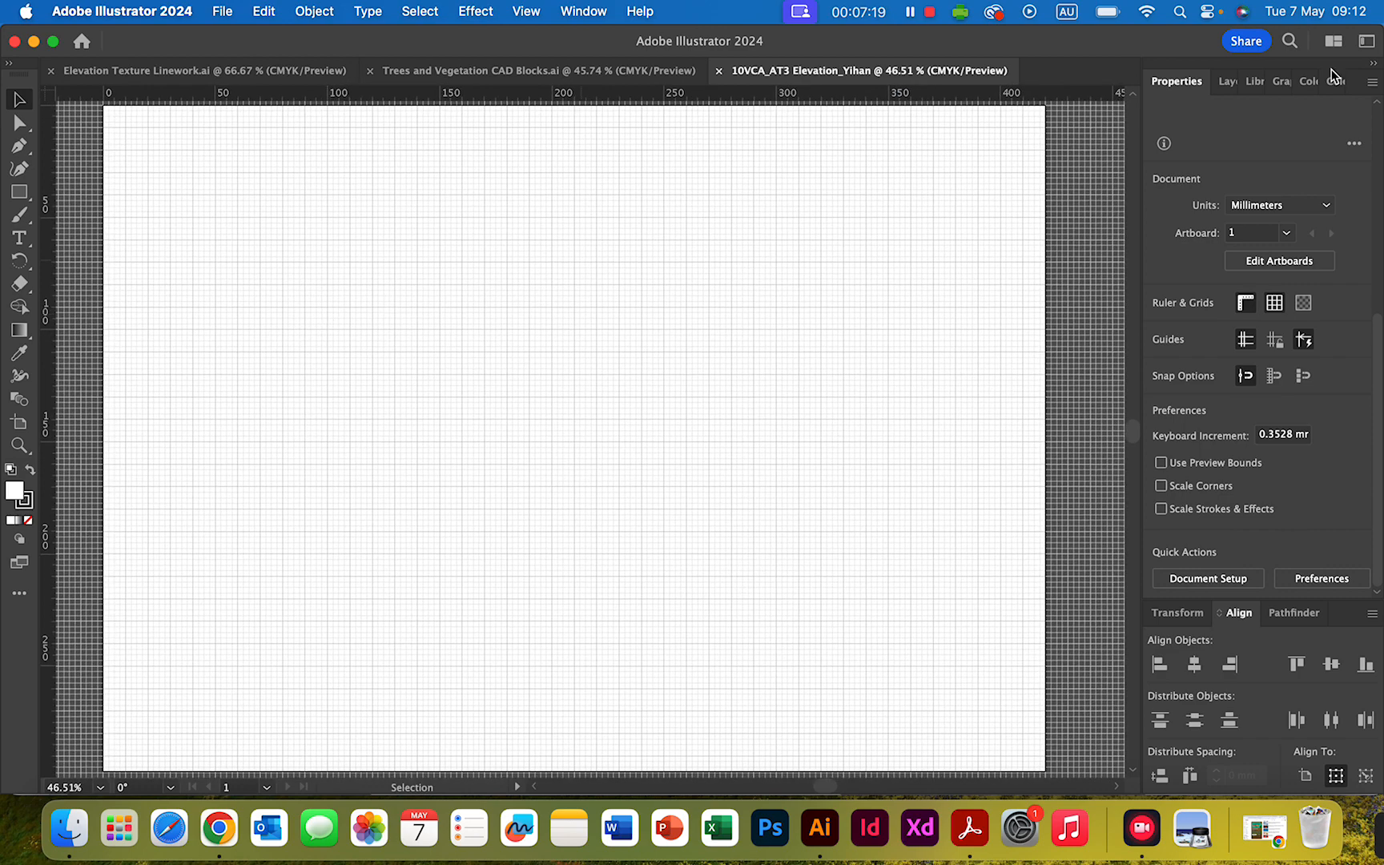
- Place the house model photo IMG_6974.HEIC from Downloads as a linked image at the artboard's upper-left corner
click(1226, 85)
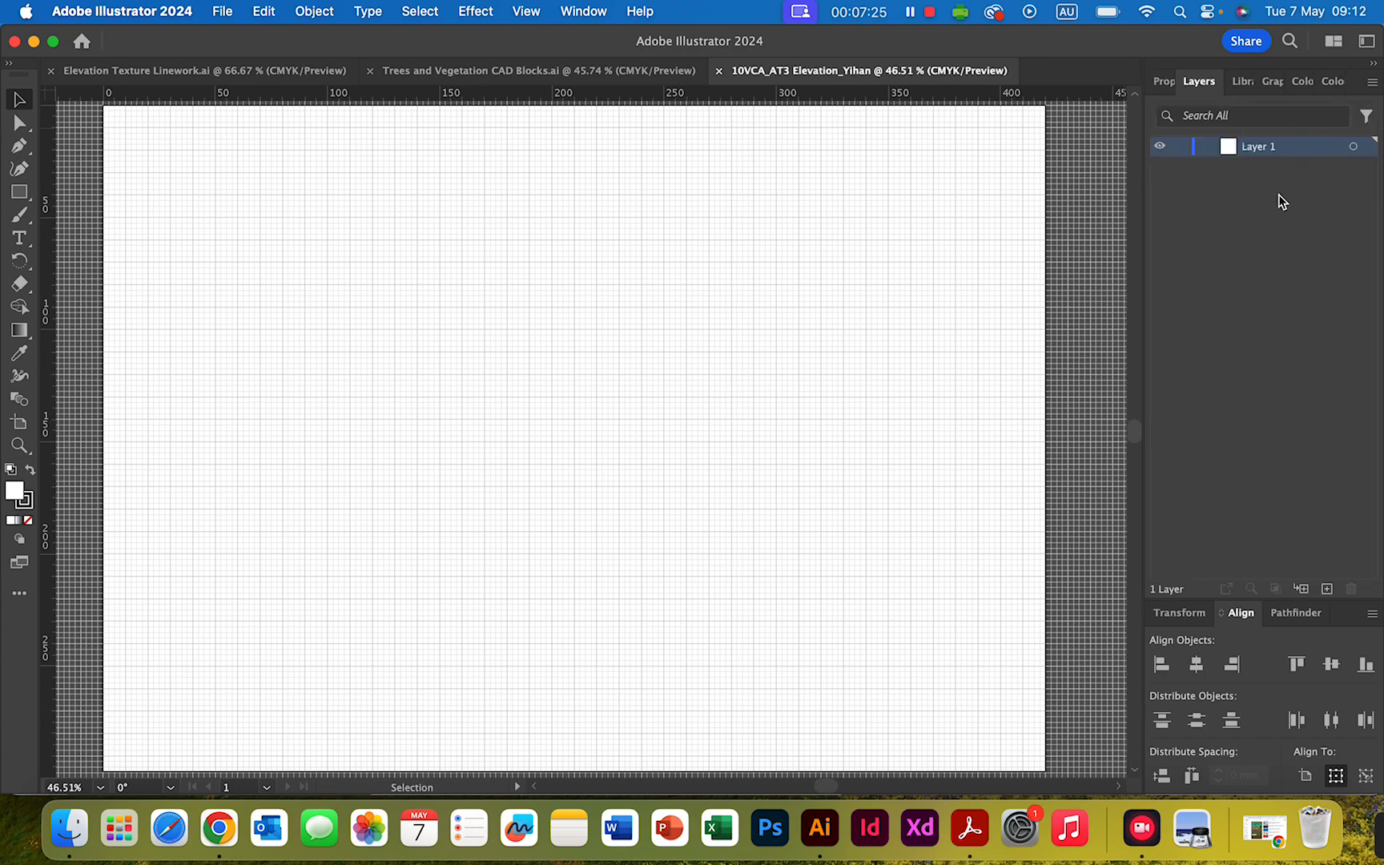
click(223, 12)
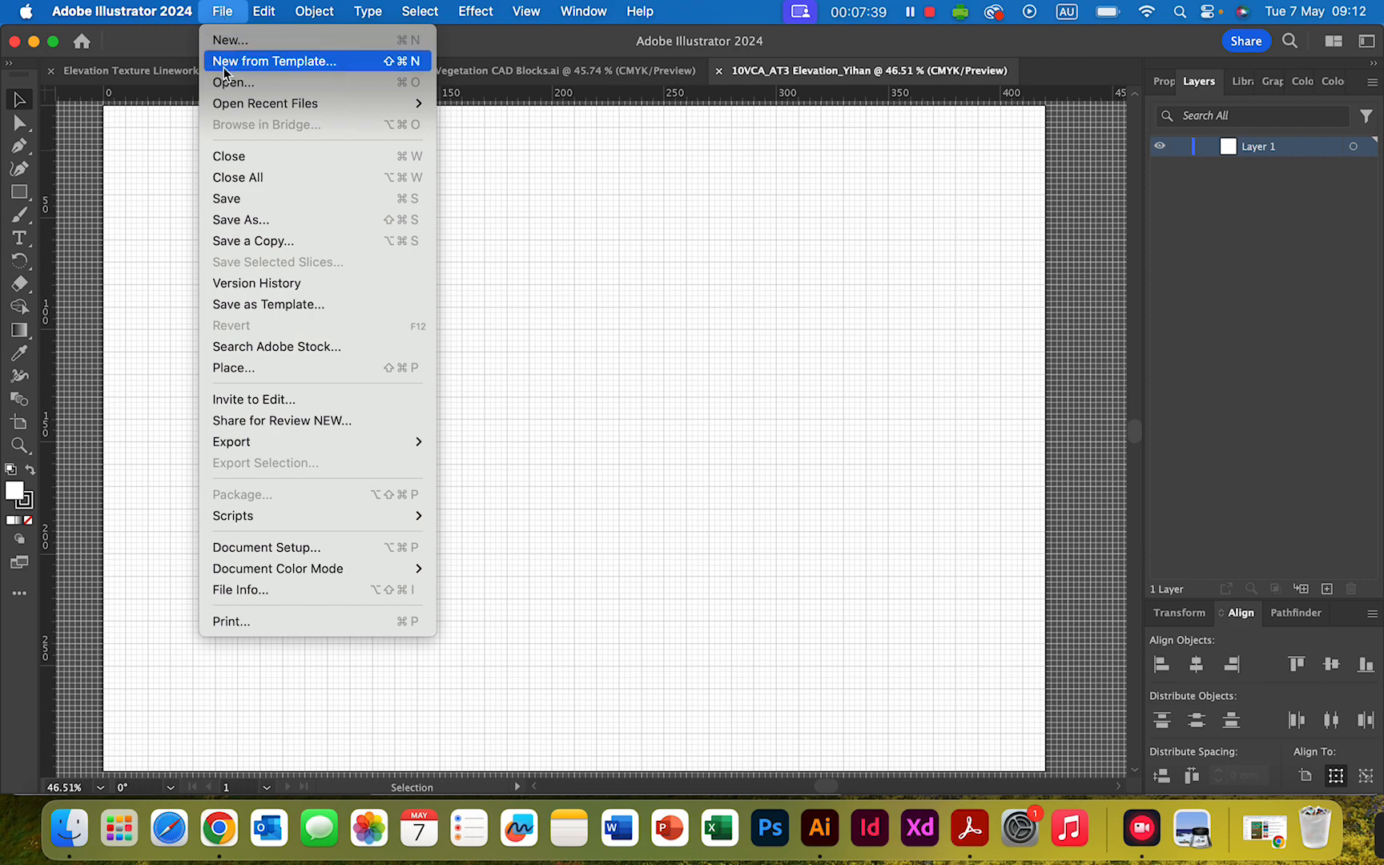
click(256, 368)
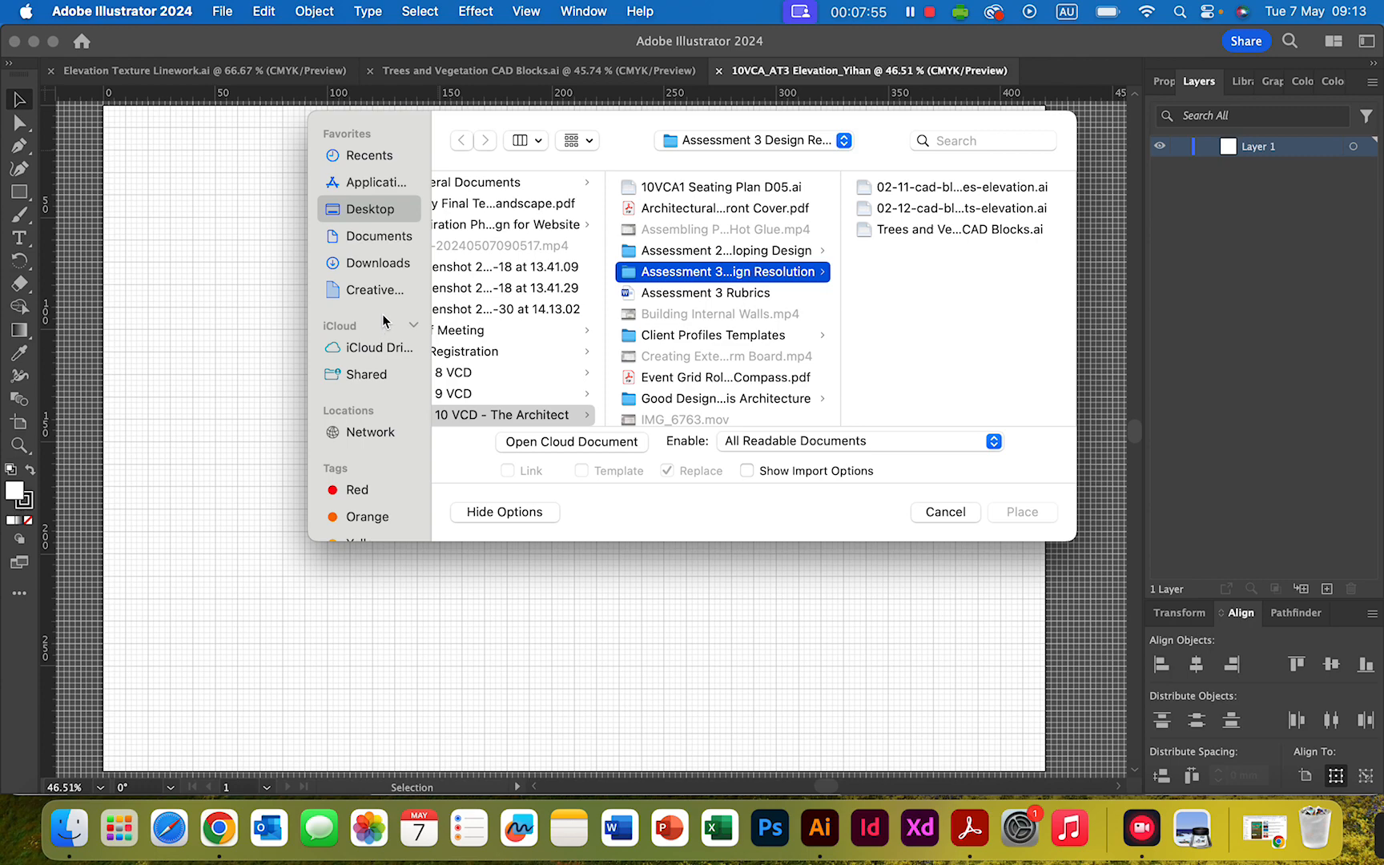
click(376, 265)
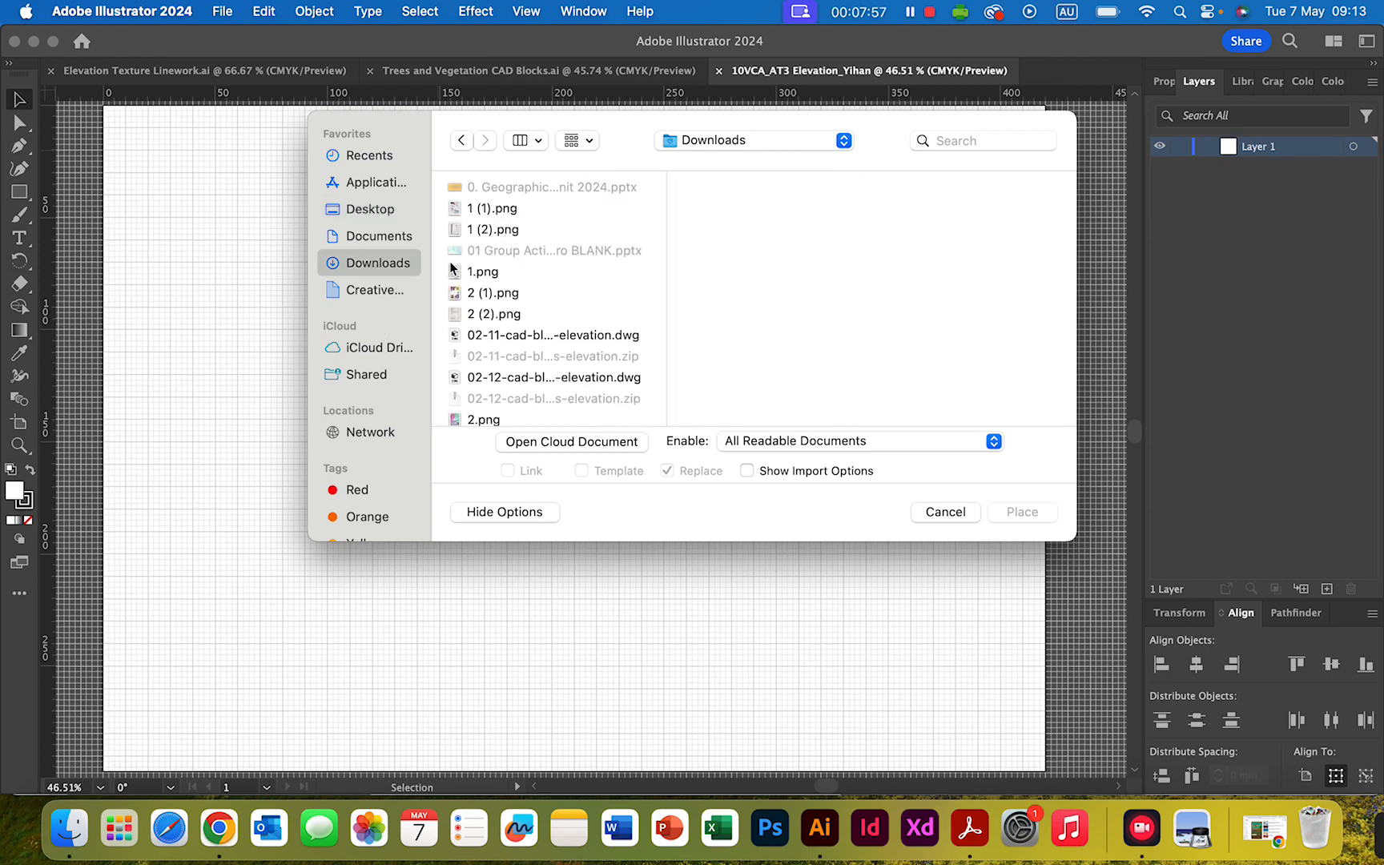
scroll(533, 302, down, 15)
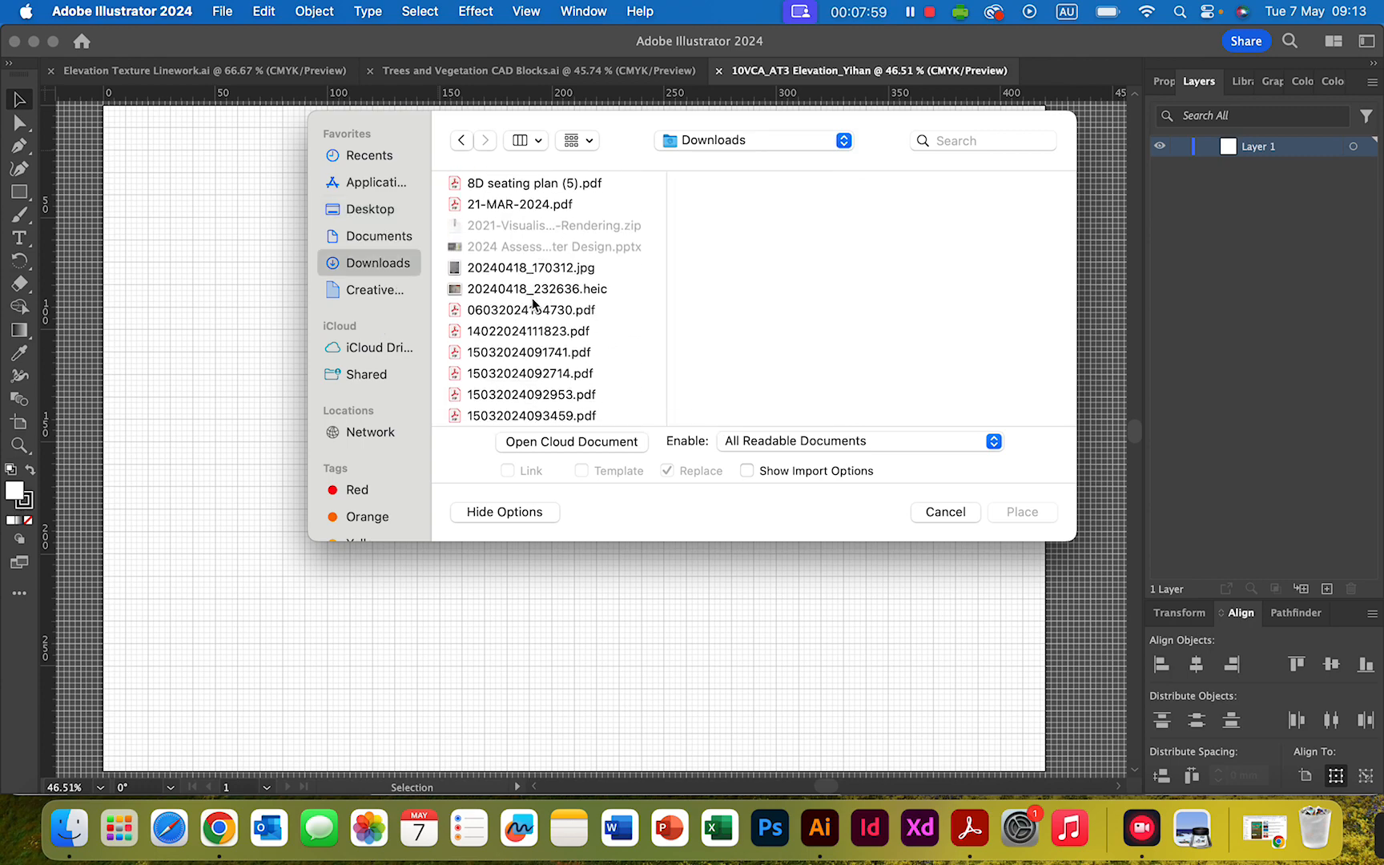
scroll(532, 303, down, 15)
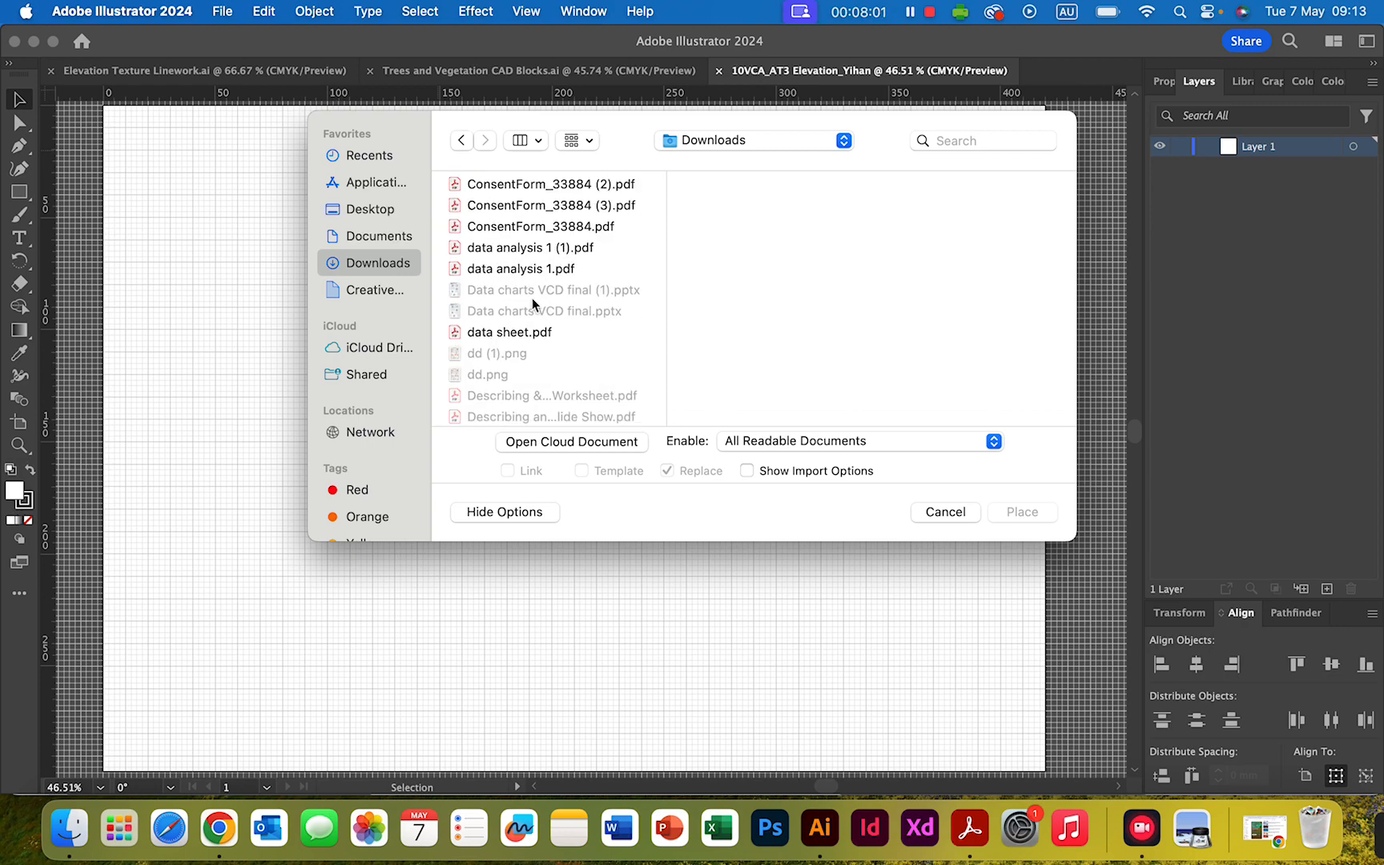
scroll(532, 305, down, 1)
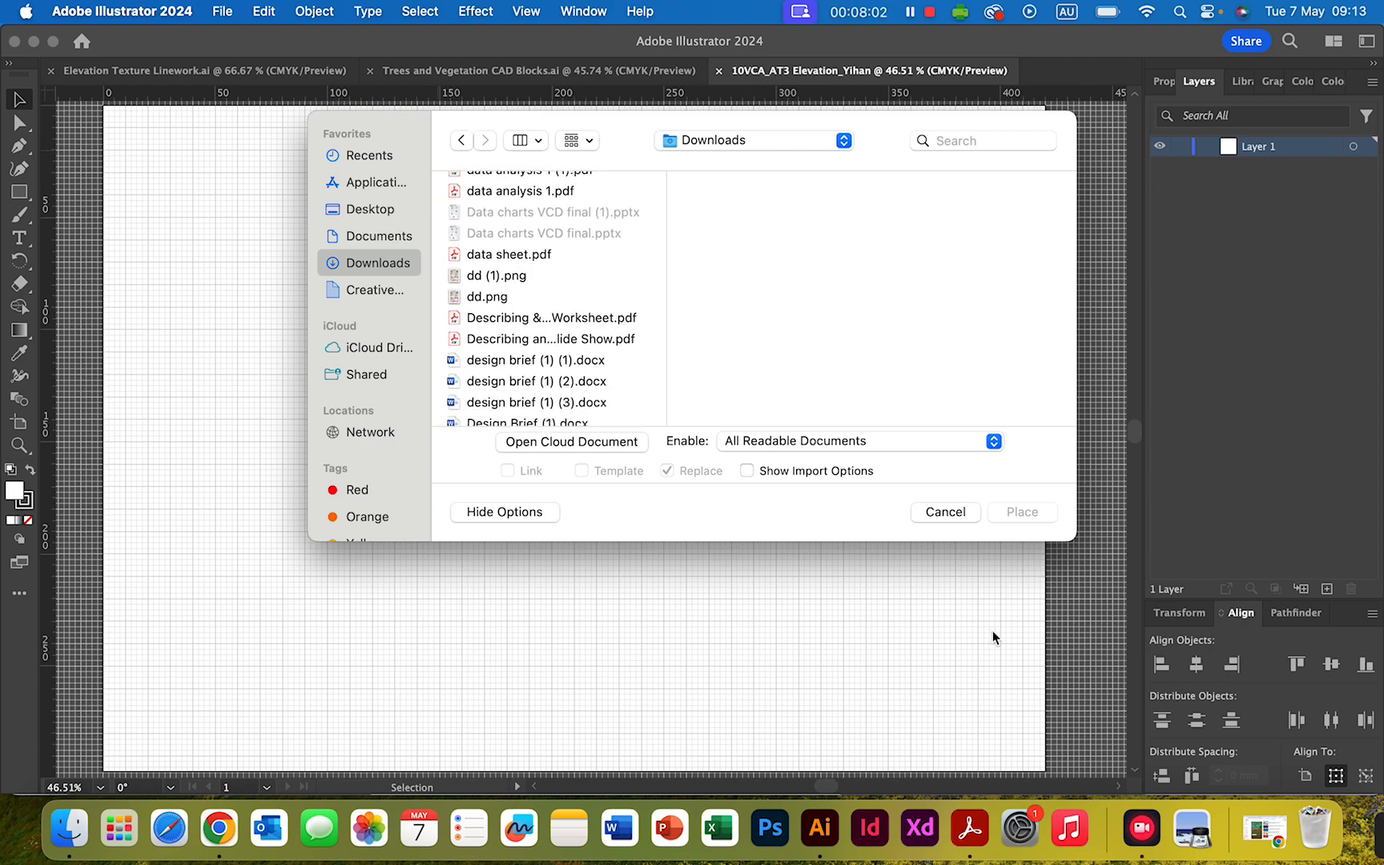
click(1144, 833)
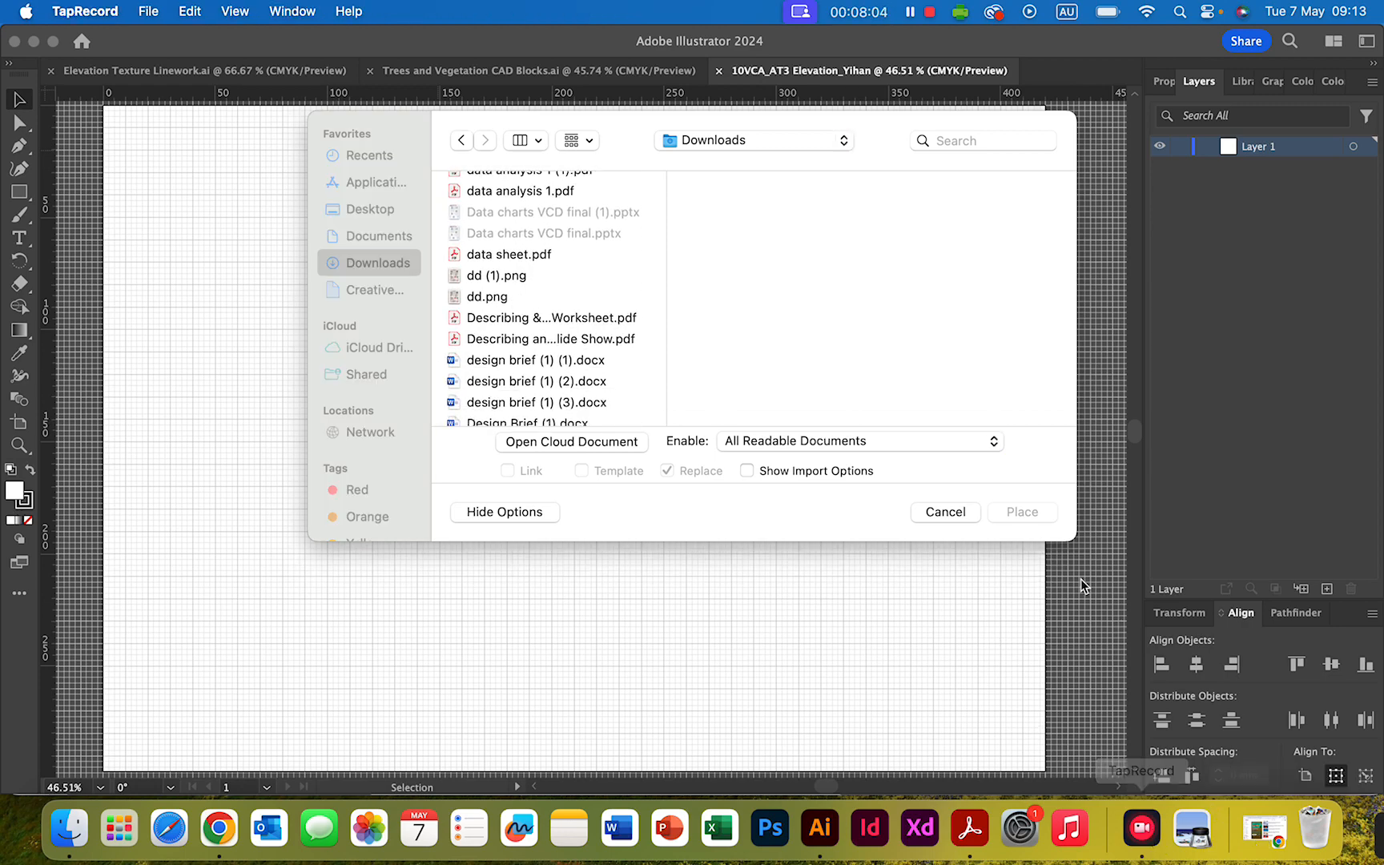
click(911, 12)
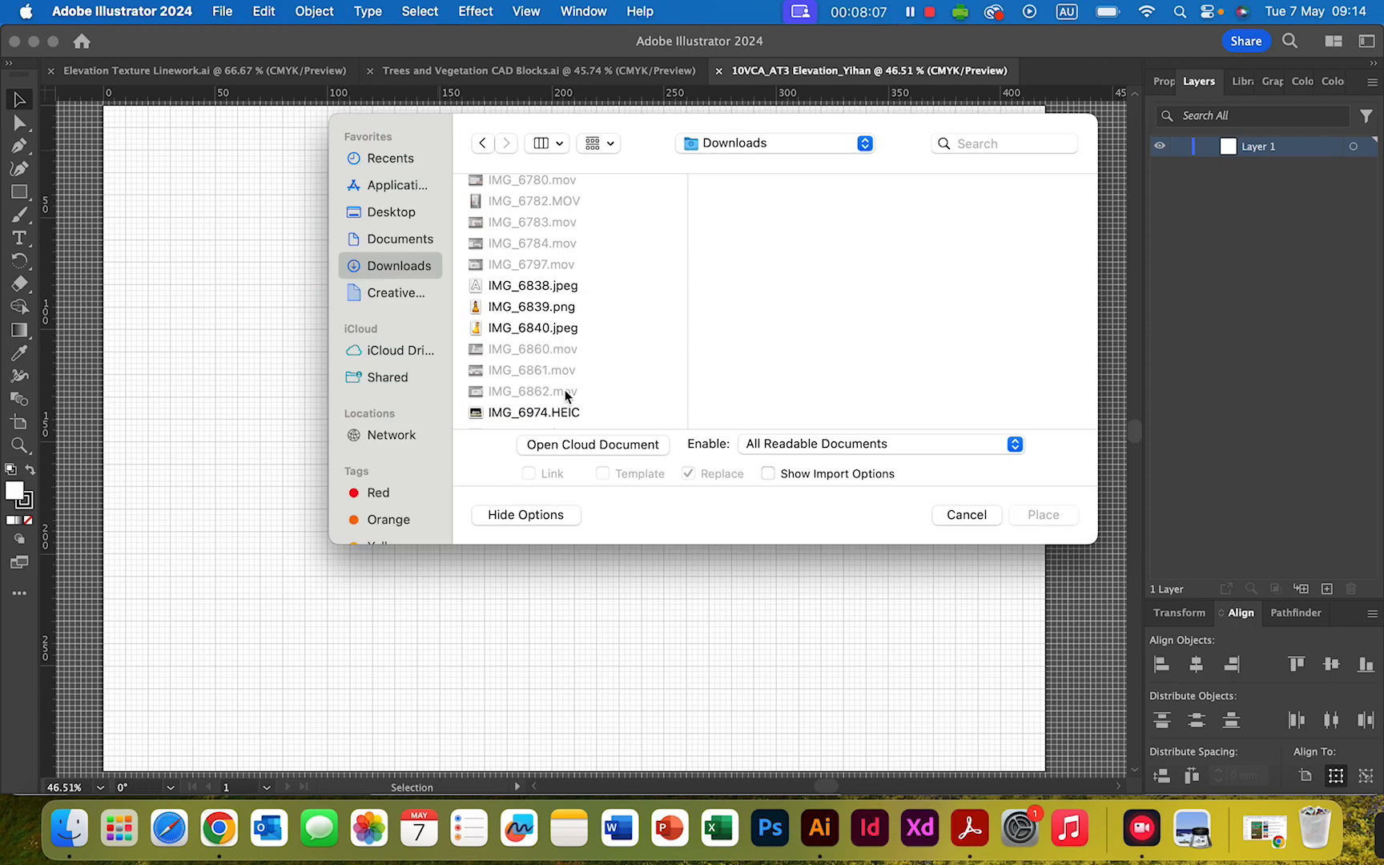
click(545, 412)
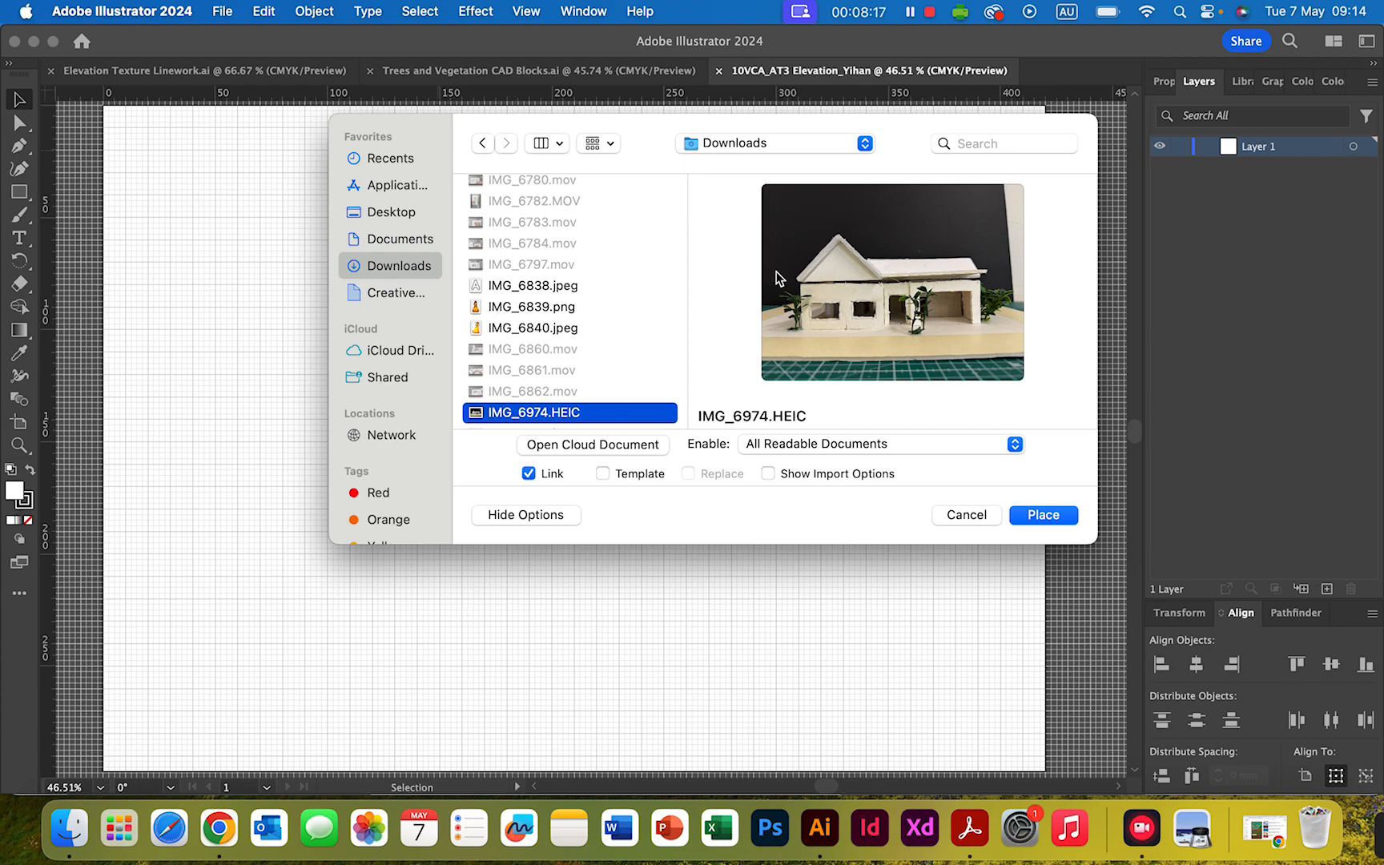
click(1043, 516)
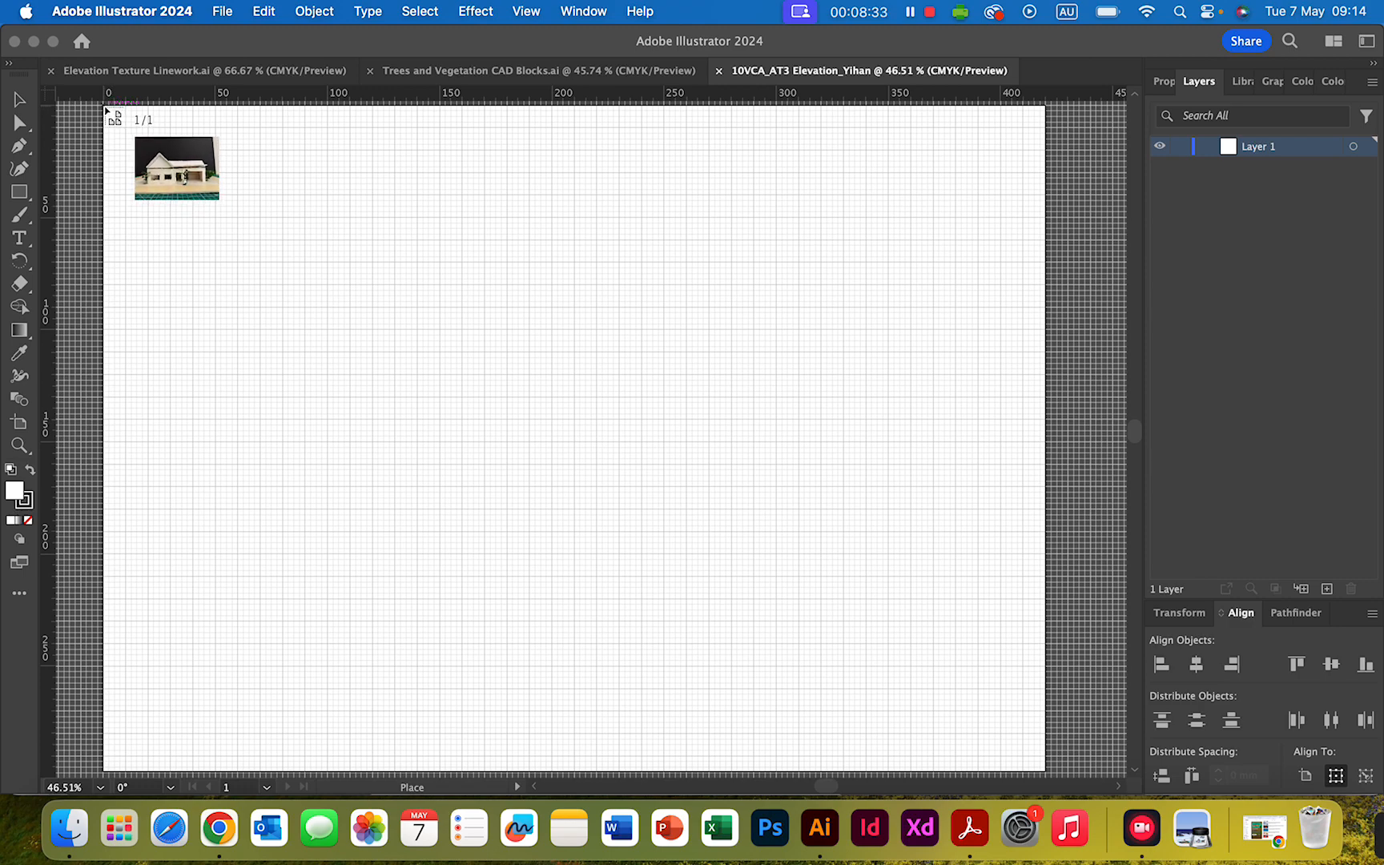
click(105, 109)
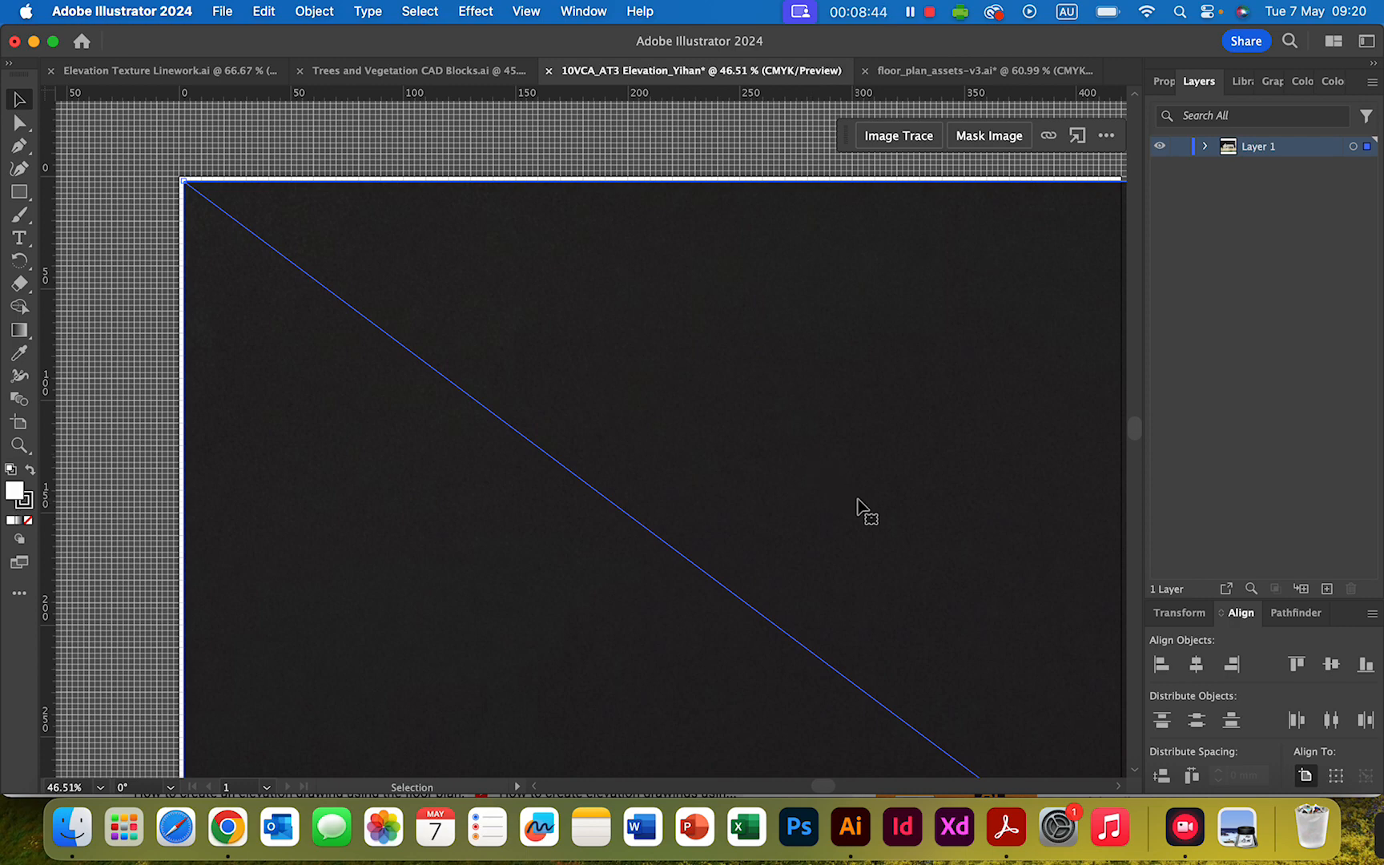
- Scale the placed photo down proportionally, keeping its upper-left corner in place, until it fits the artboard's height
scroll(852, 492, right, 3)
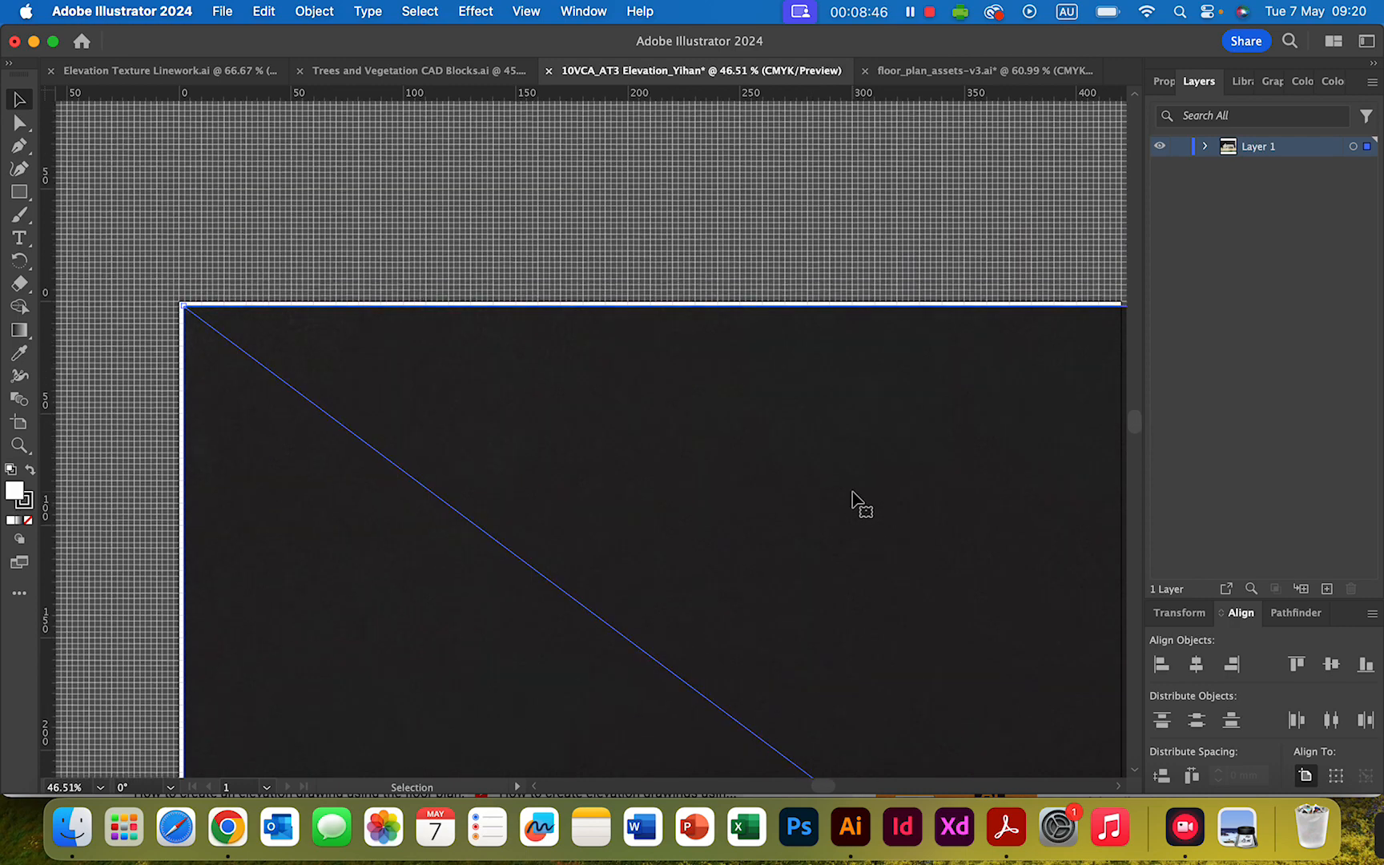
scroll(856, 498, down, 10)
scroll(856, 498, right, 10)
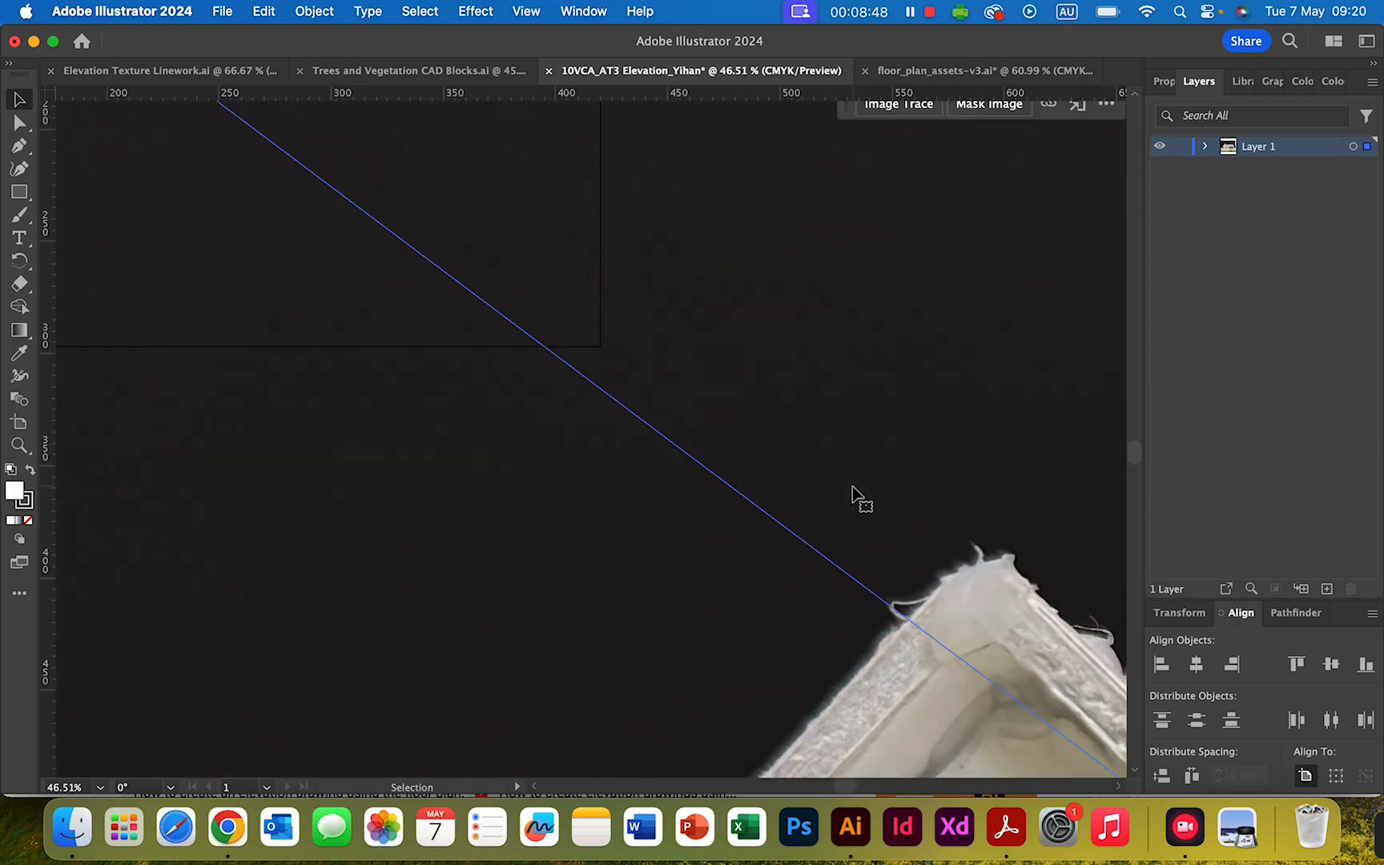
scroll(855, 495, down, 10)
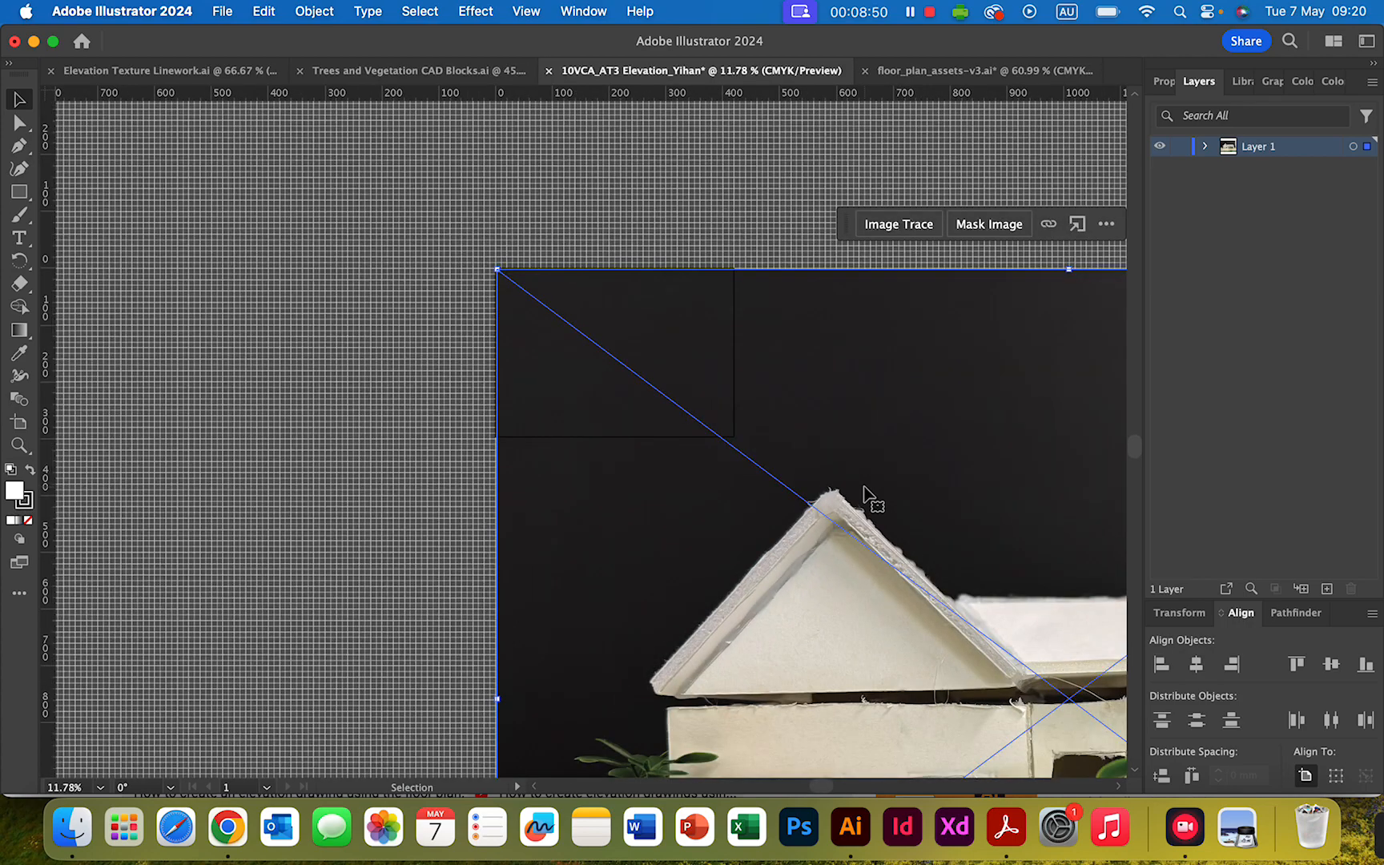
scroll(865, 489, down, 8)
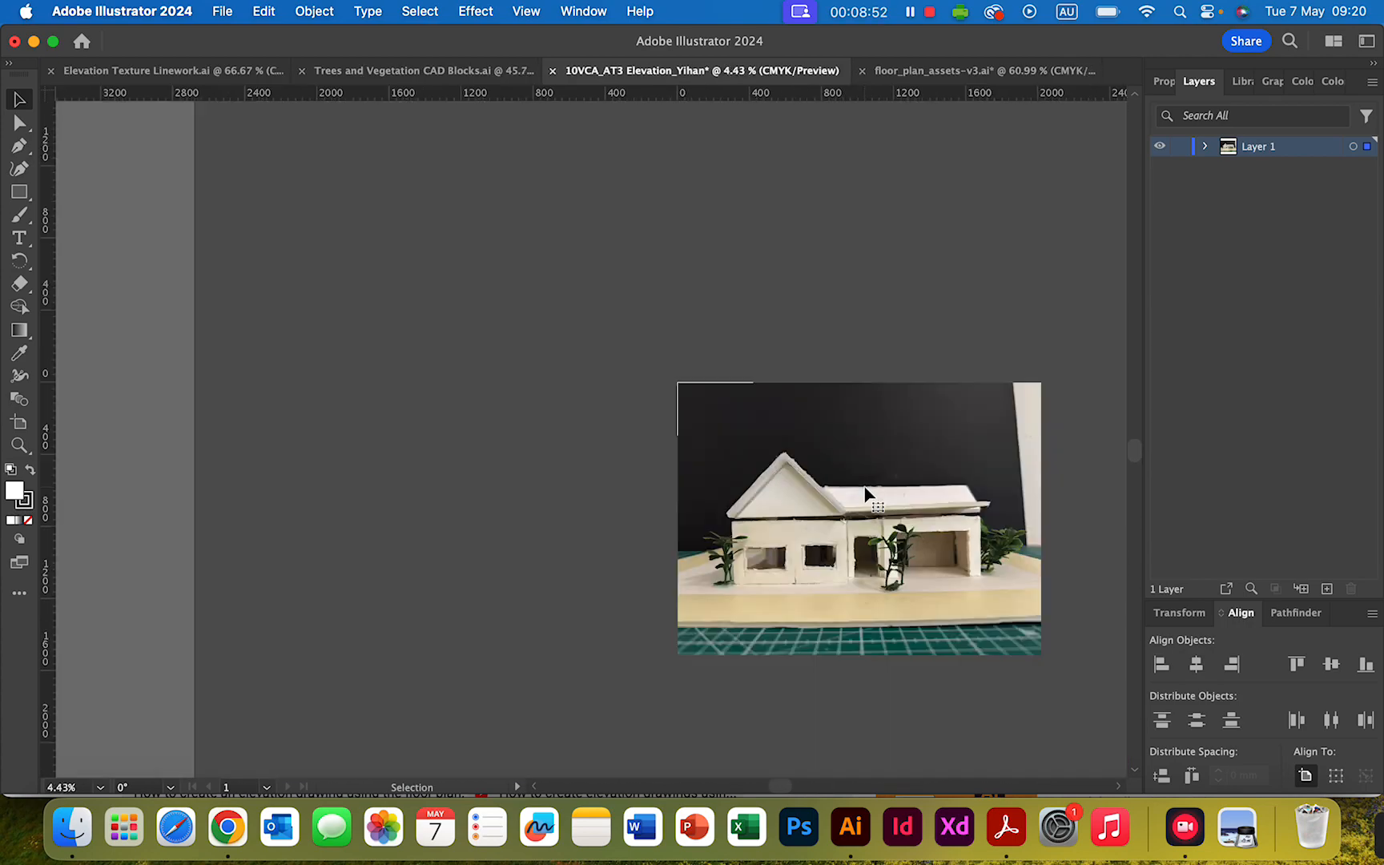
scroll(864, 493, up, 3)
click(819, 419)
scroll(829, 458, up, 2)
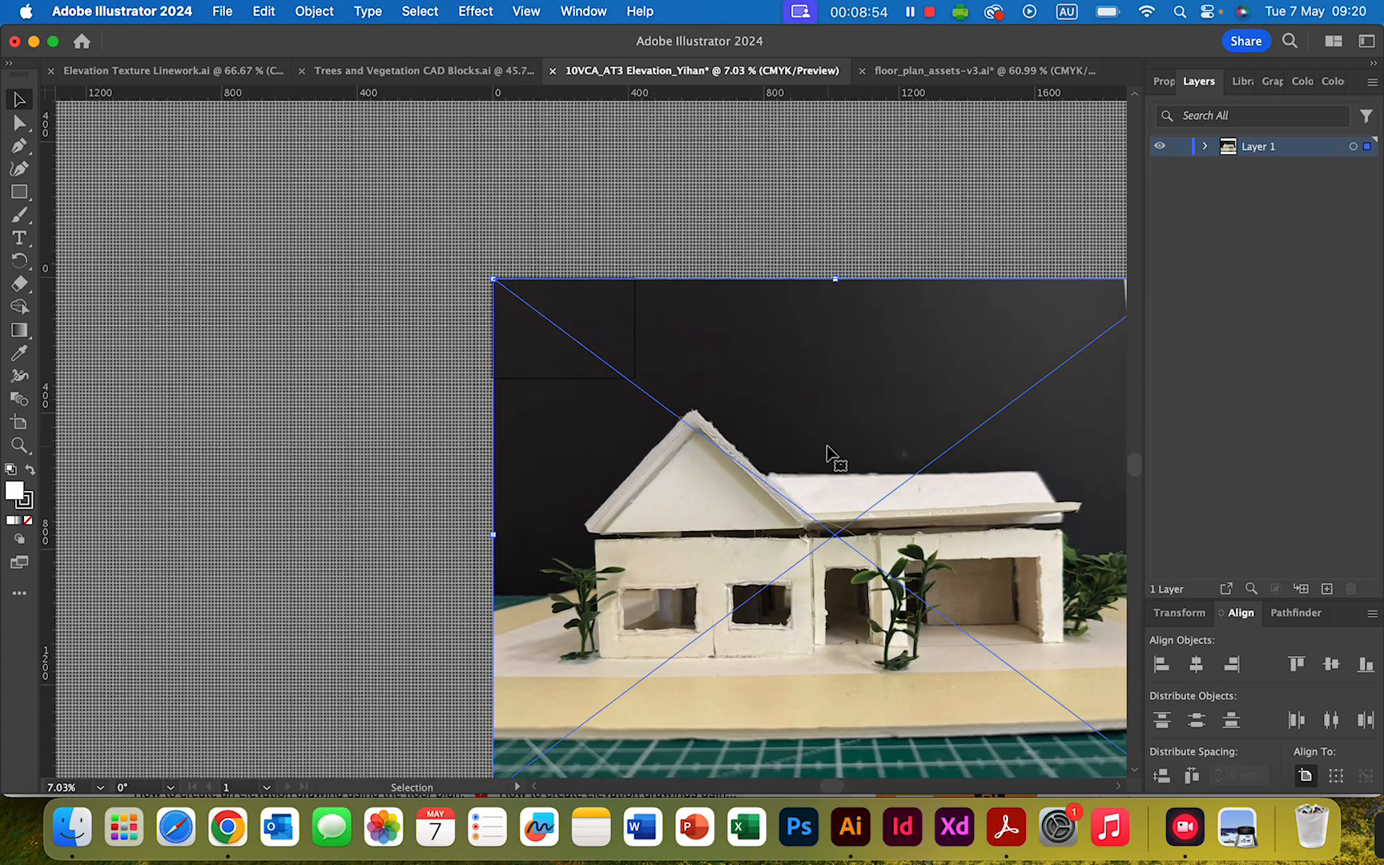
scroll(807, 445, right, 5)
scroll(753, 461, up, 5)
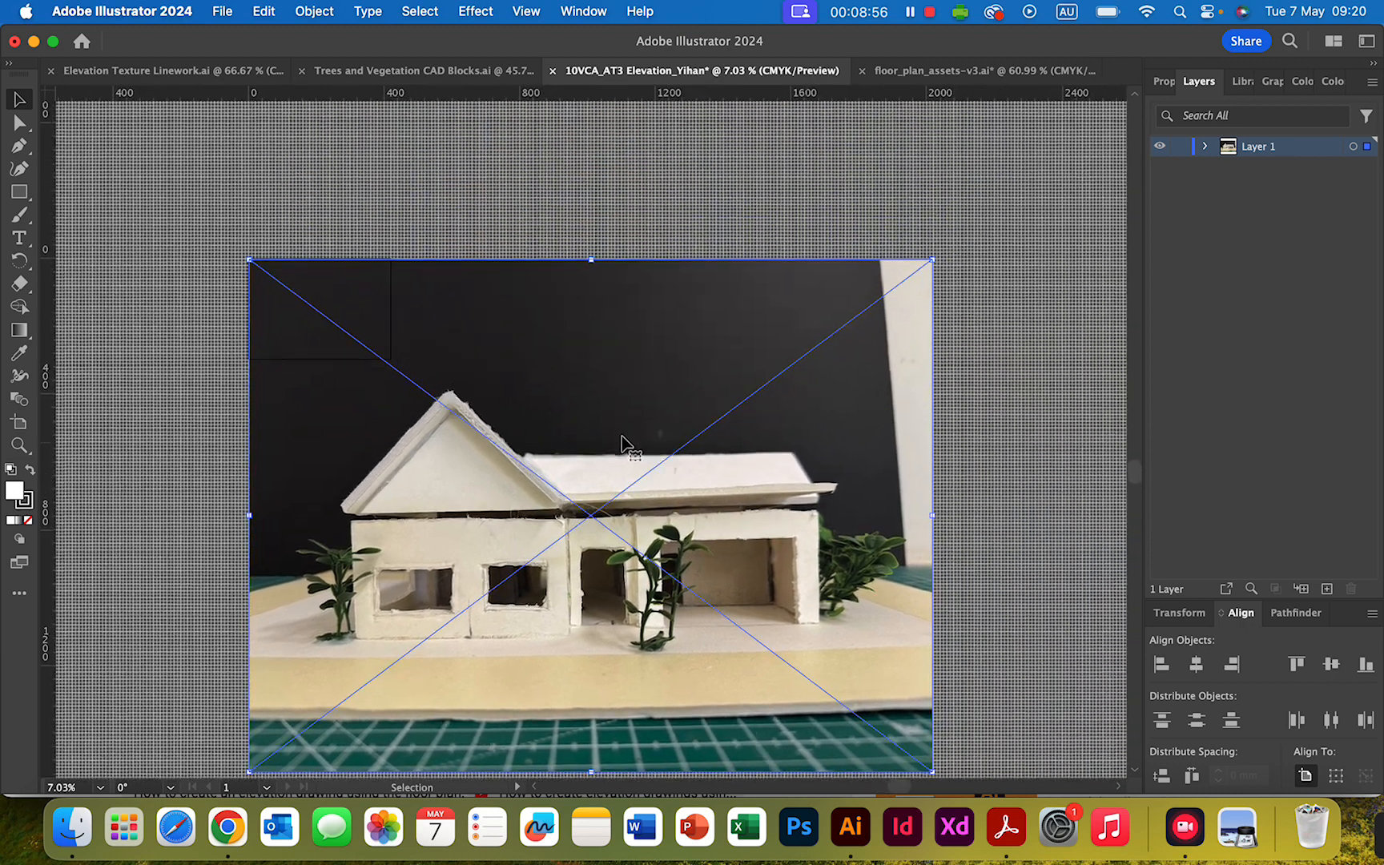
scroll(692, 469, down, 3)
scroll(696, 476, right, 1)
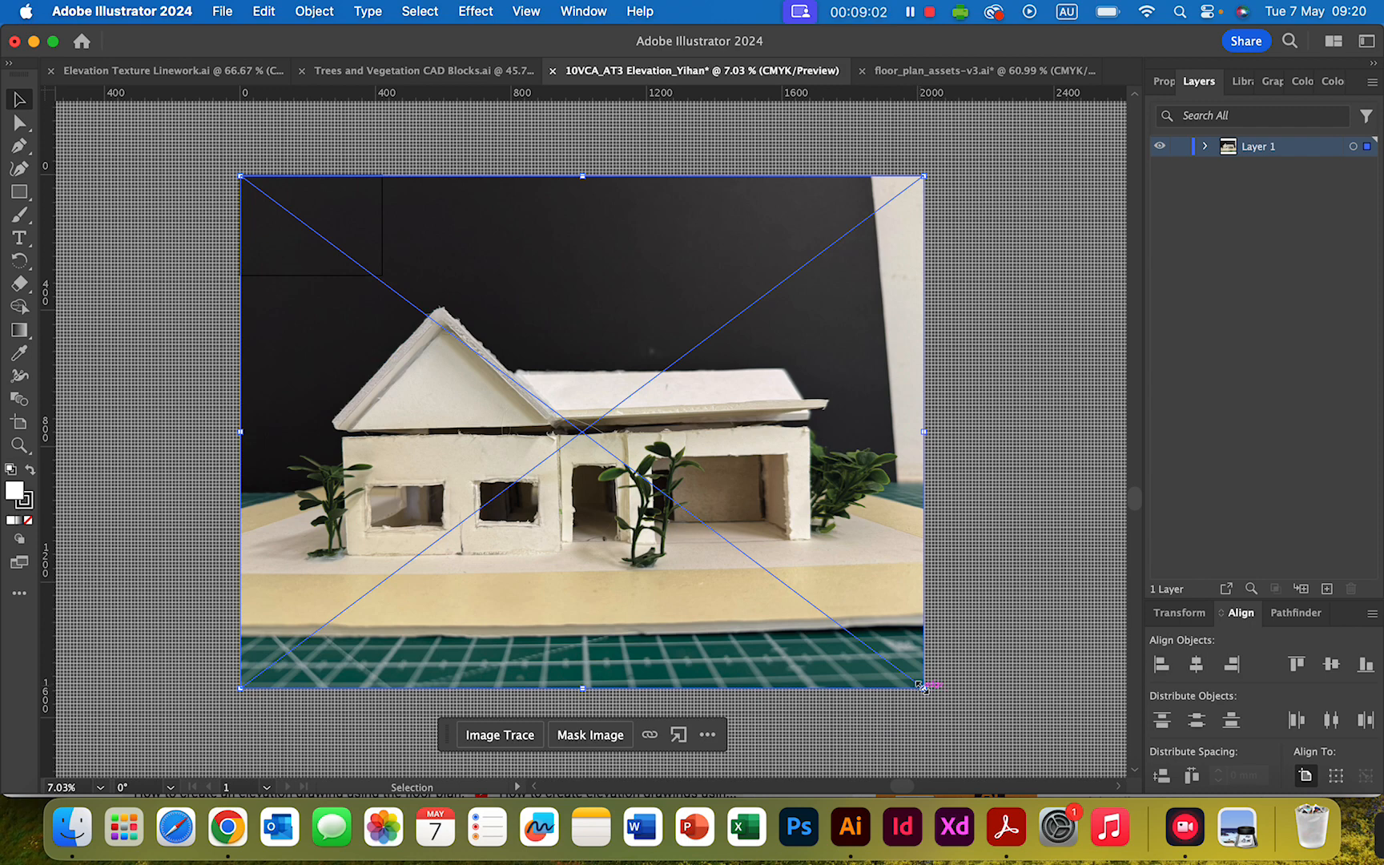
drag(921, 686, 771, 588)
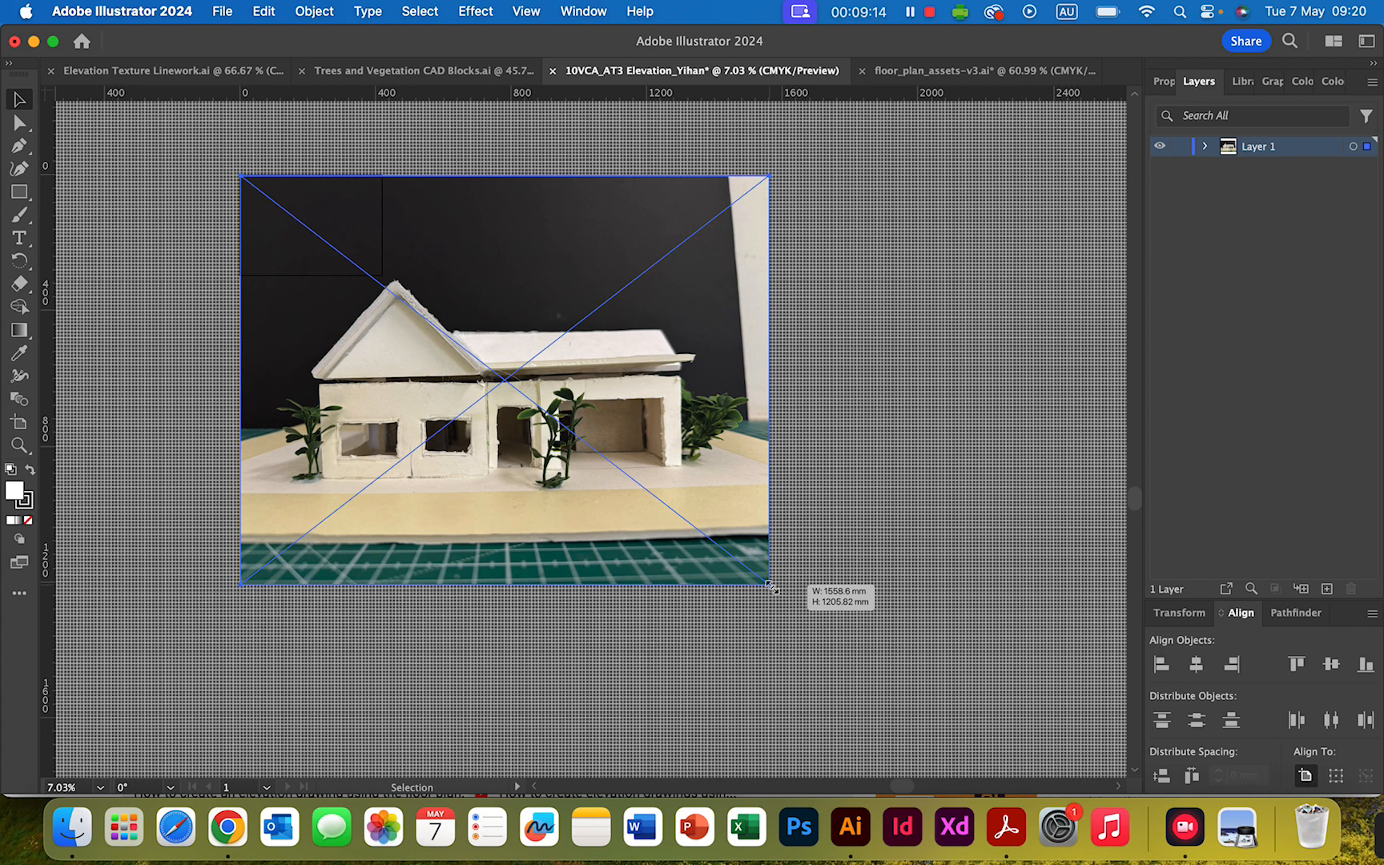
key(shift)
mouse_move(772, 587)
mouse_down()
mouse_move(830, 618)
mouse_move(631, 457)
mouse_move(885, 643)
mouse_move(633, 464)
mouse_move(623, 502)
mouse_move(712, 570)
mouse_move(609, 472)
mouse_move(781, 571)
mouse_move(789, 527)
mouse_move(741, 545)
mouse_move(541, 433)
mouse_move(386, 281)
mouse_up()
scroll(480, 320, up, 3)
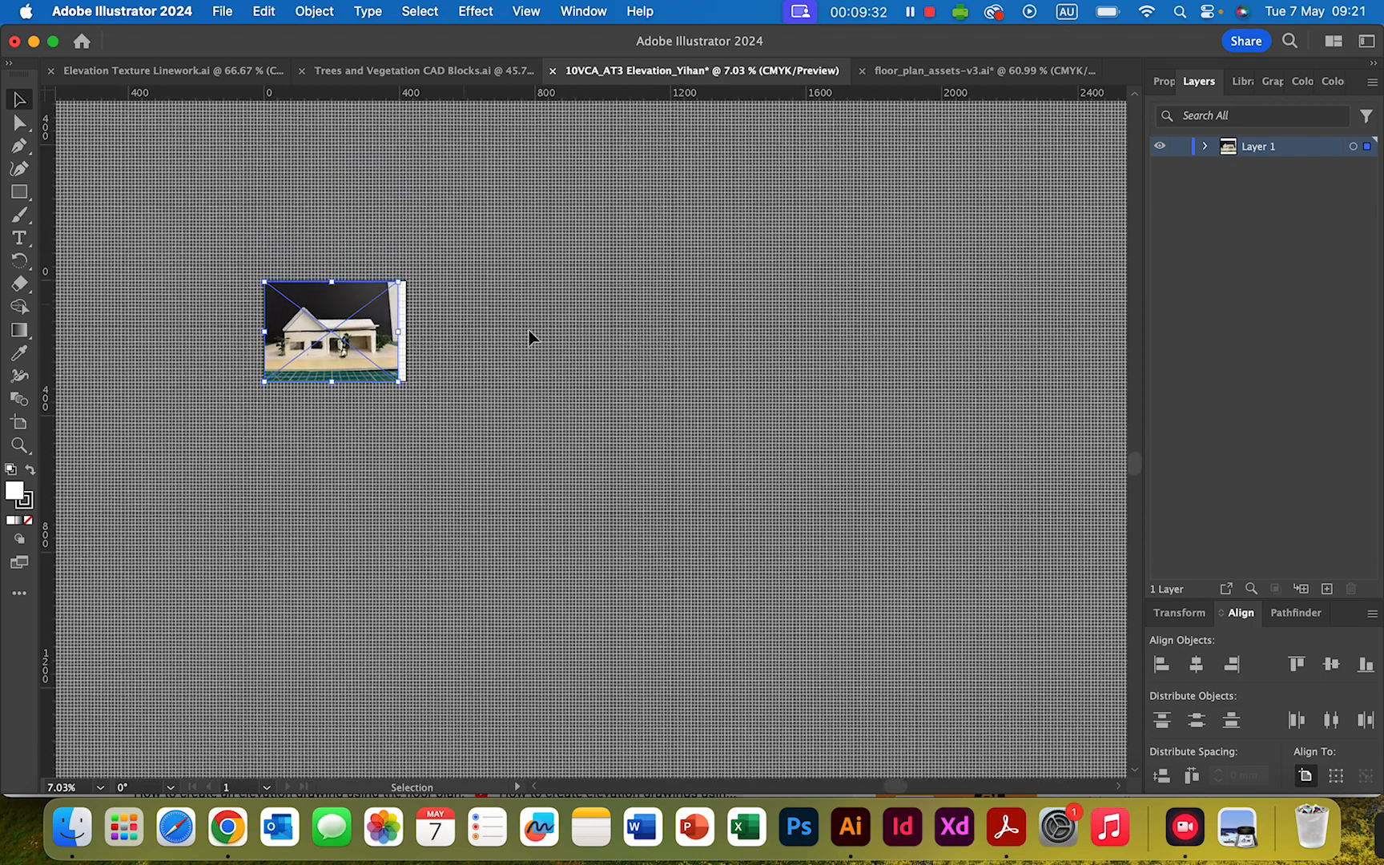
scroll(528, 337, left, 2)
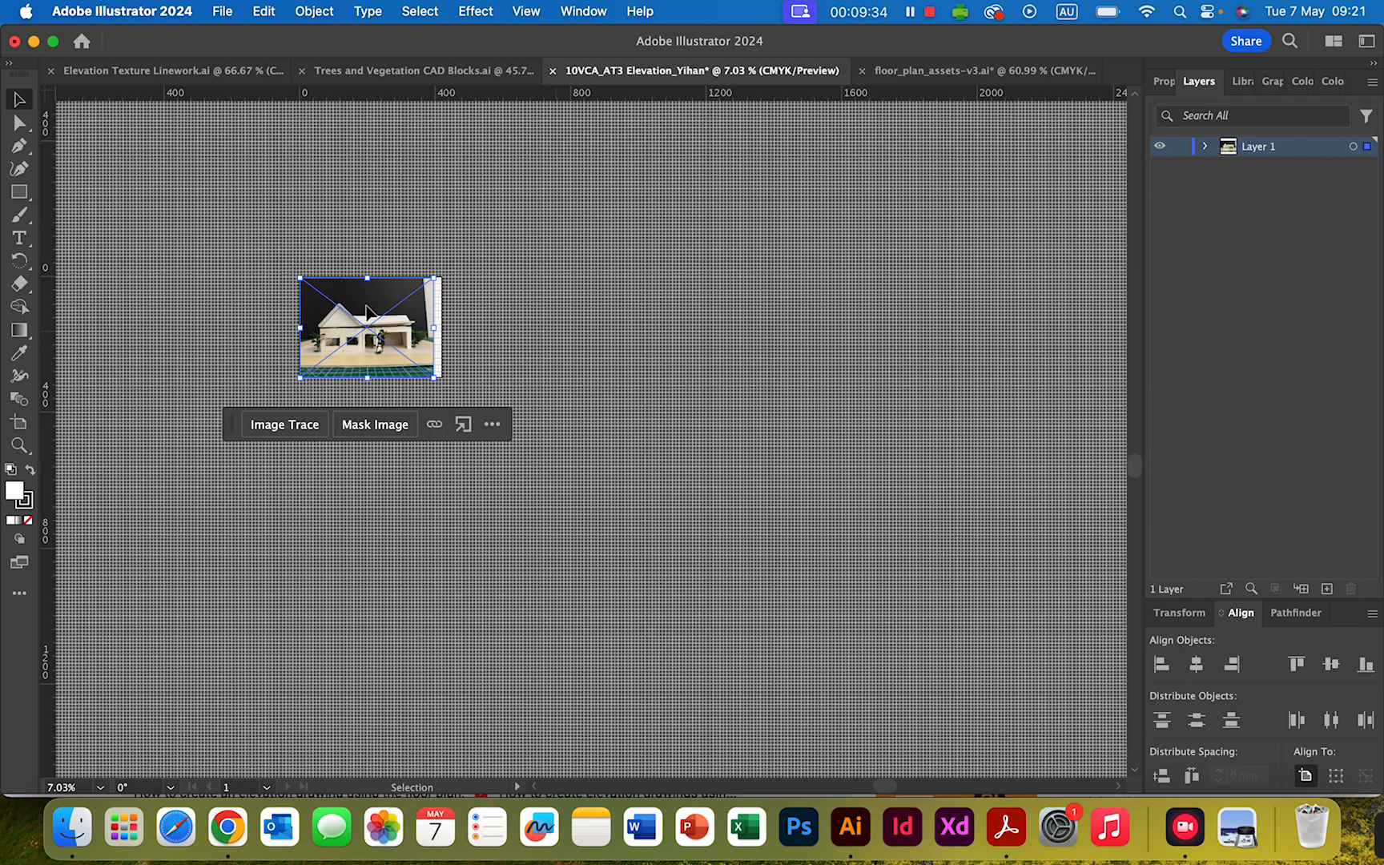
- Examine how the scaled house photo sits on the artboard and gridlines, from the gable end across to the far edge
scroll(364, 309, up, 5)
scroll(366, 309, down, 2)
scroll(370, 312, up, 5)
scroll(370, 313, left, 8)
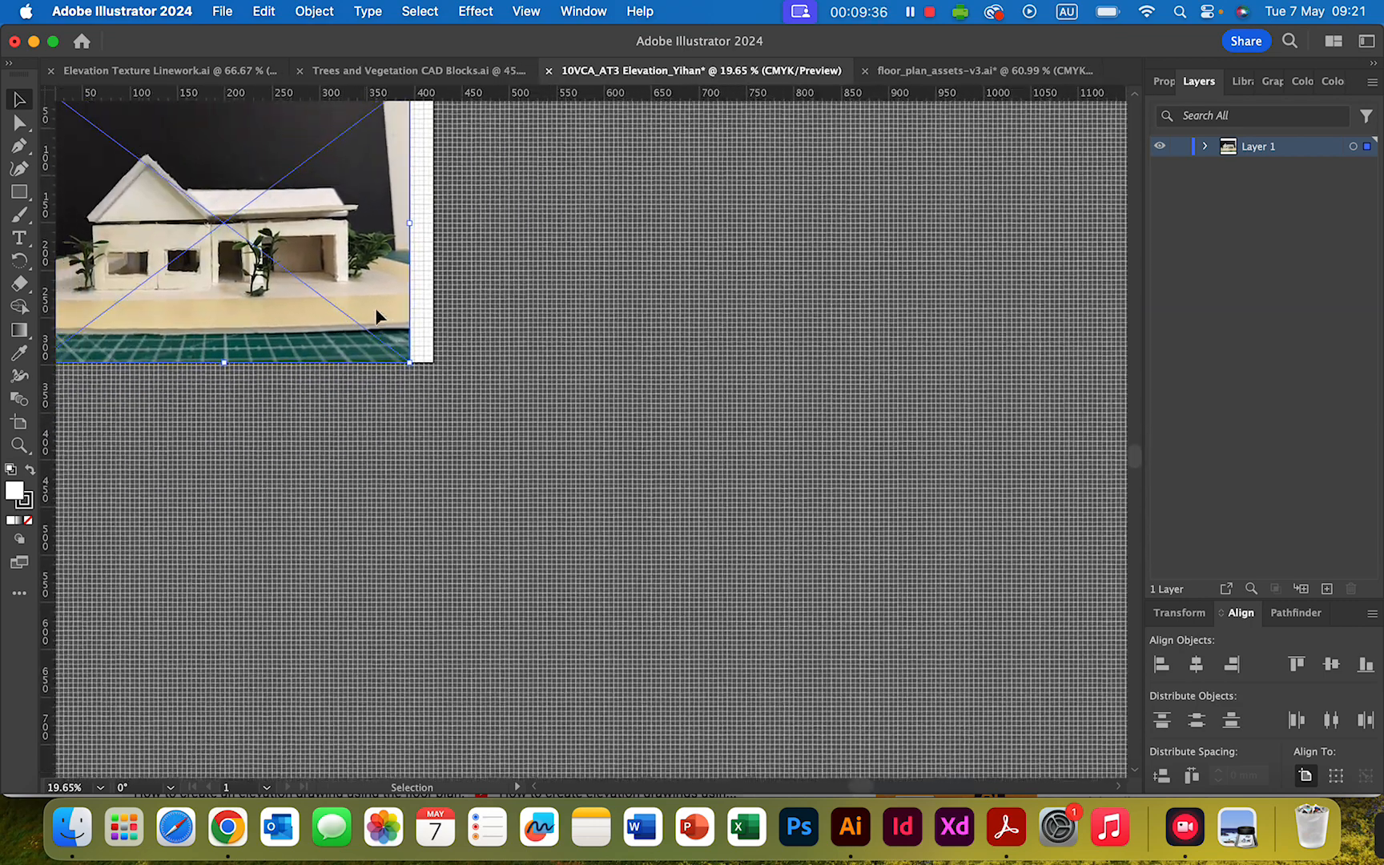
scroll(382, 314, up, 4)
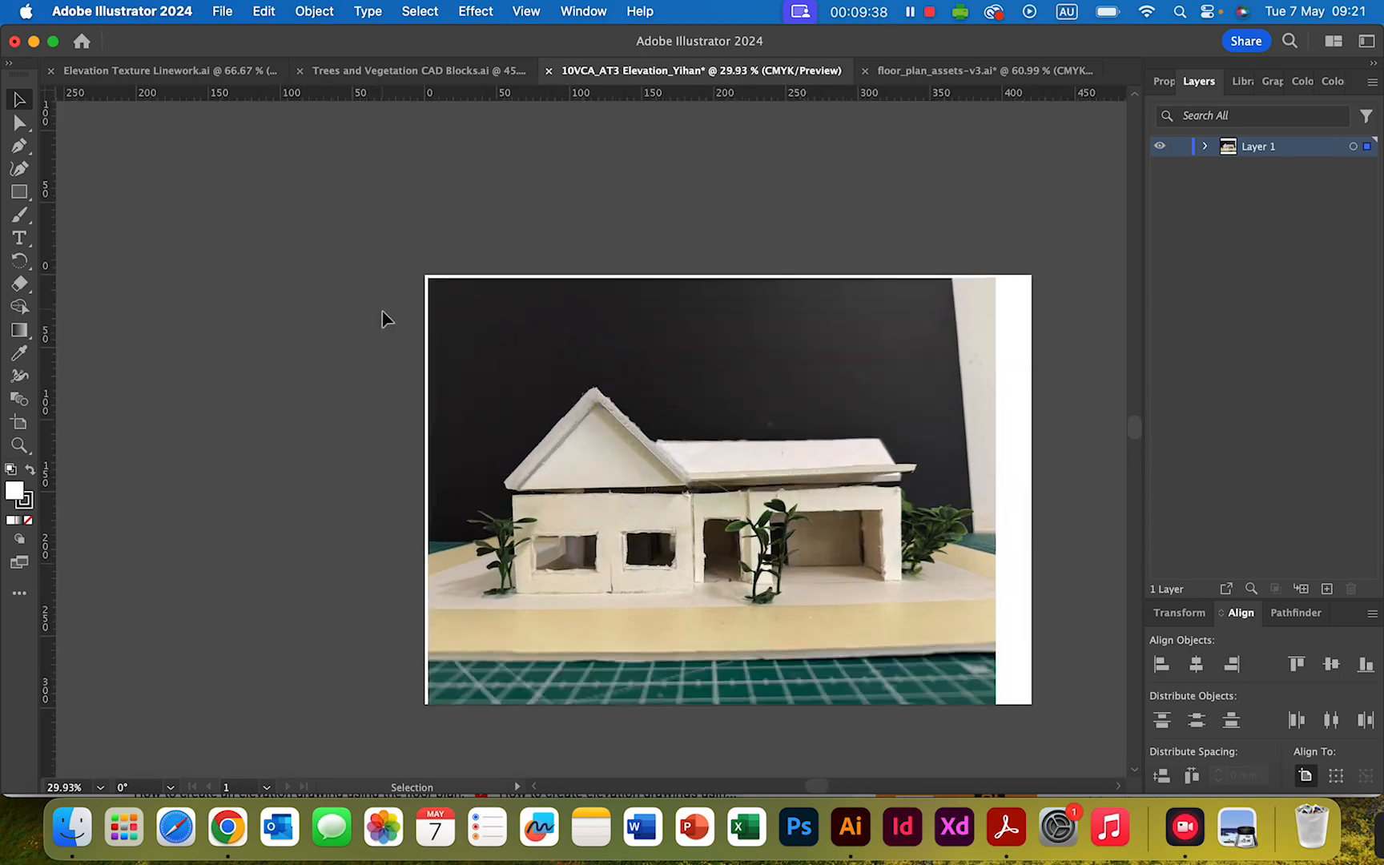
scroll(656, 445, down, 4)
scroll(655, 446, right, 5)
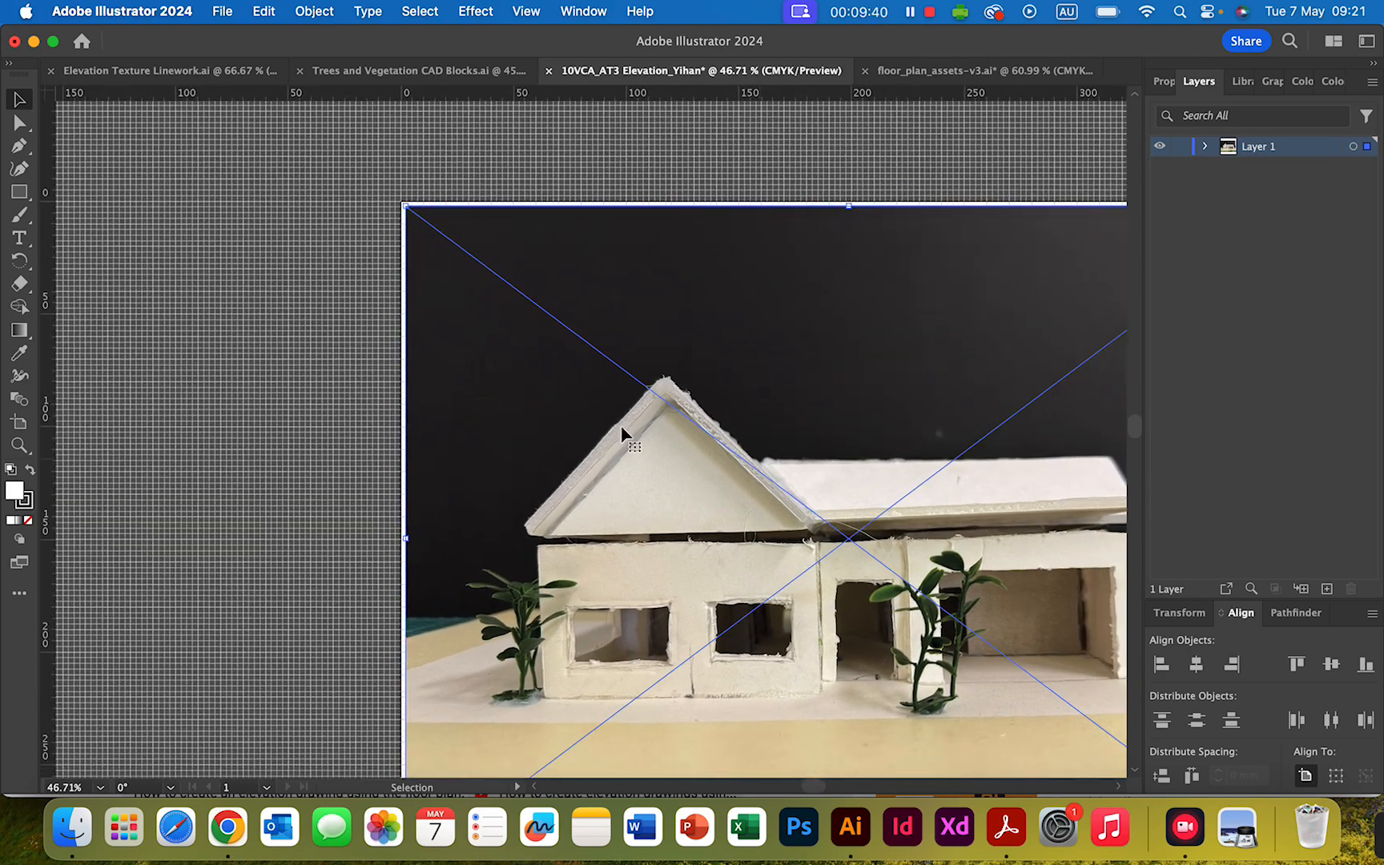
scroll(601, 428, right, 6)
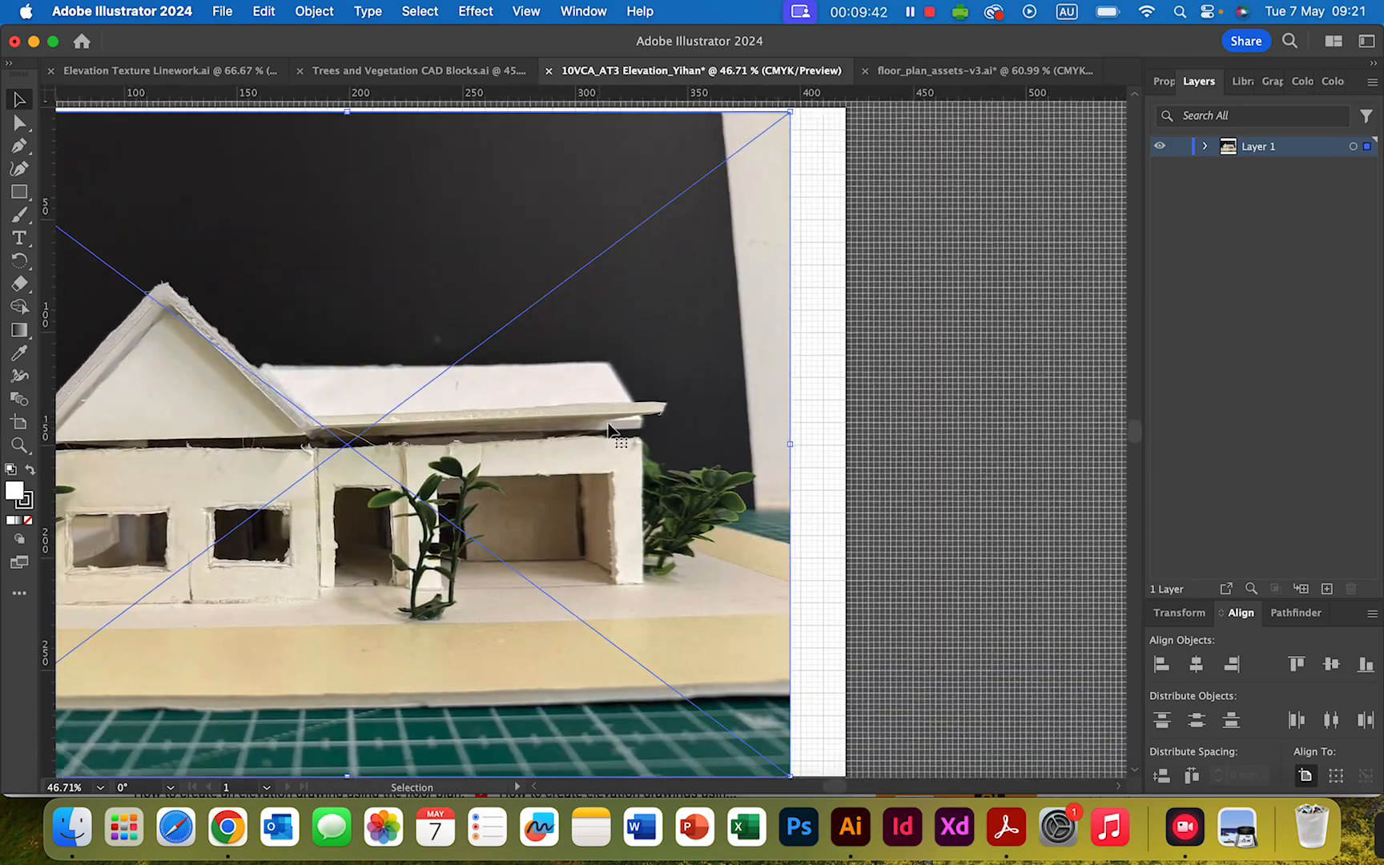
scroll(631, 421, up, 2)
scroll(632, 430, down, 2)
scroll(632, 430, left, 5)
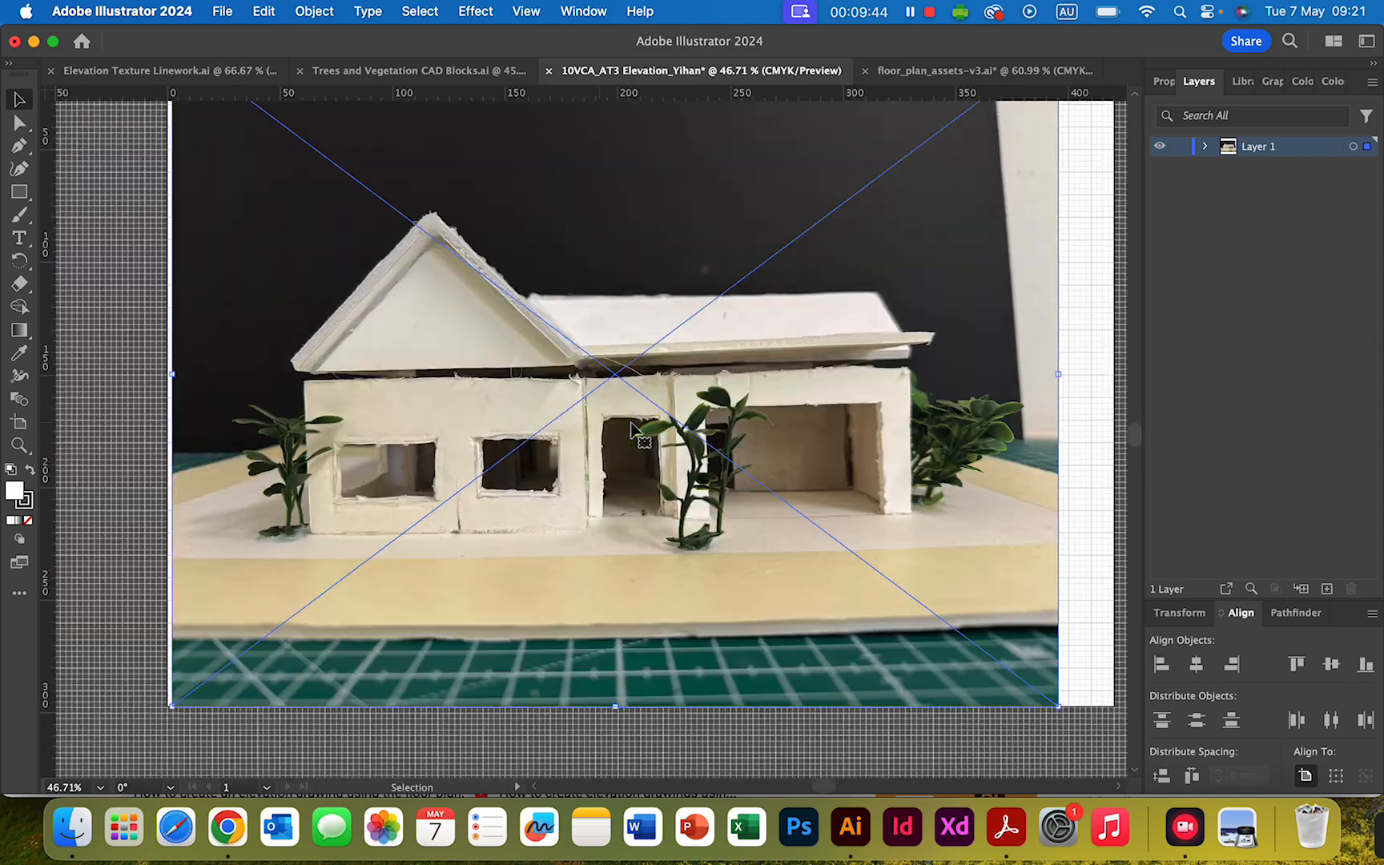
scroll(649, 401, right, 4)
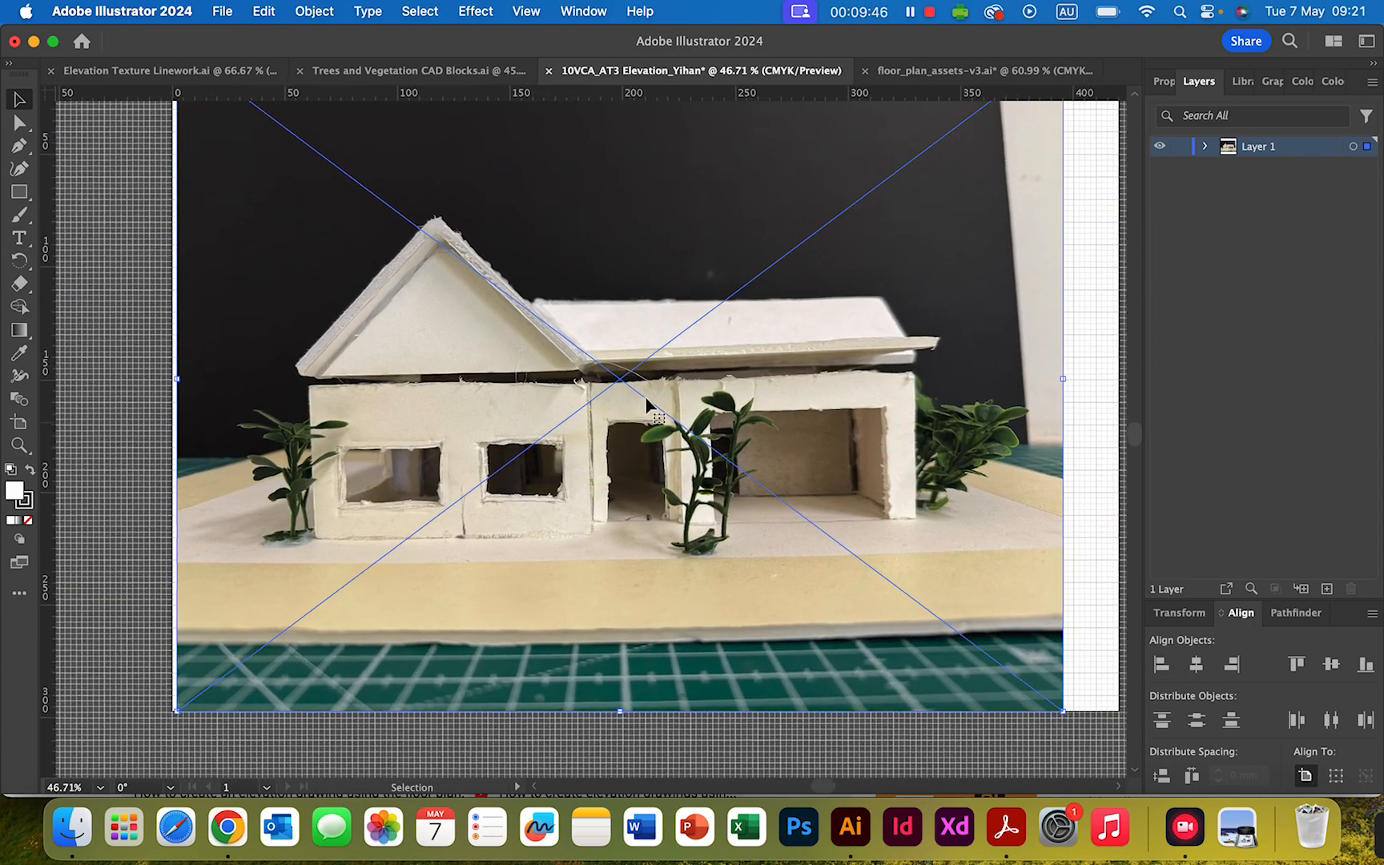
scroll(672, 377, up, 3)
scroll(712, 346, down, 1)
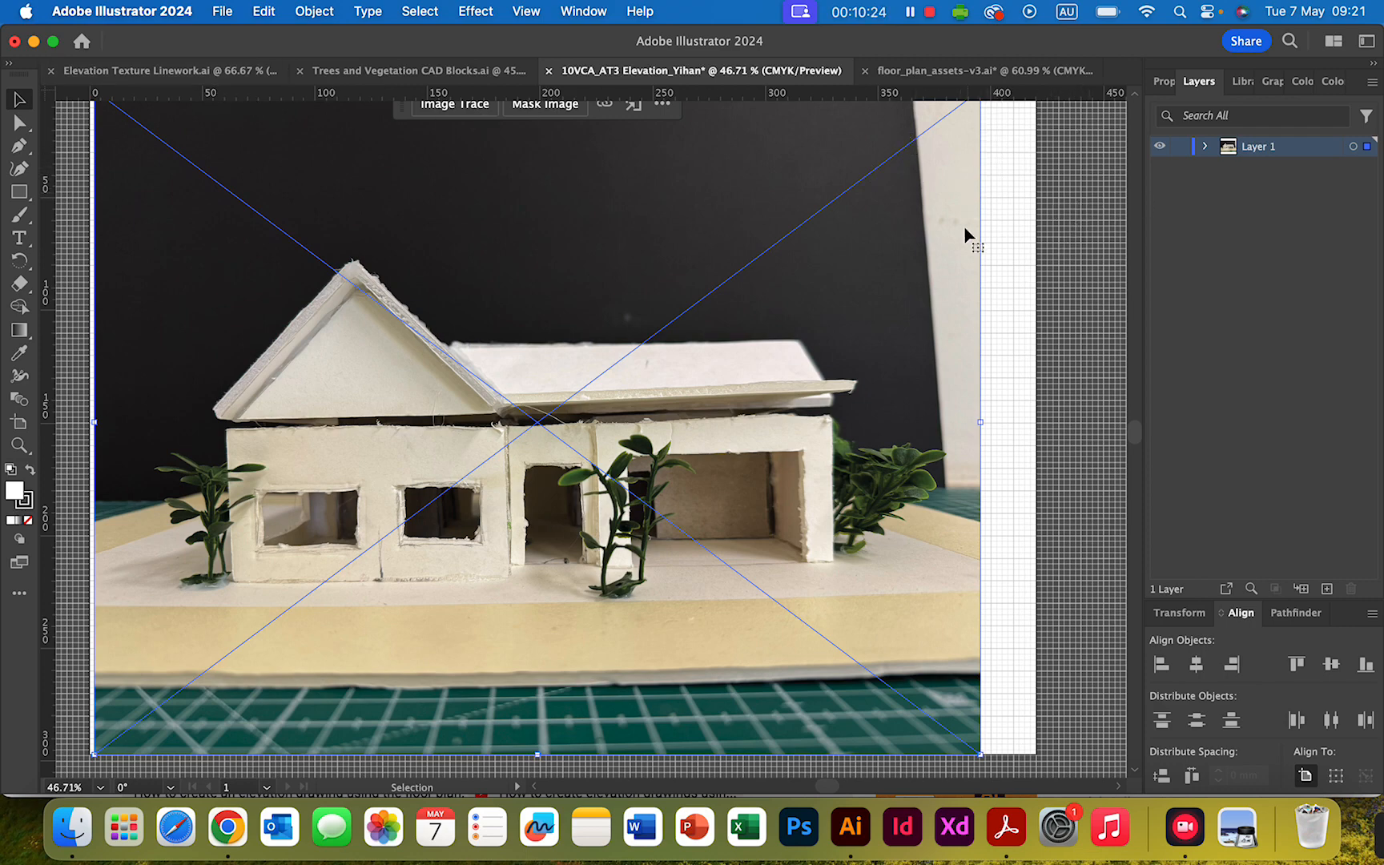
scroll(1034, 261, up, 1)
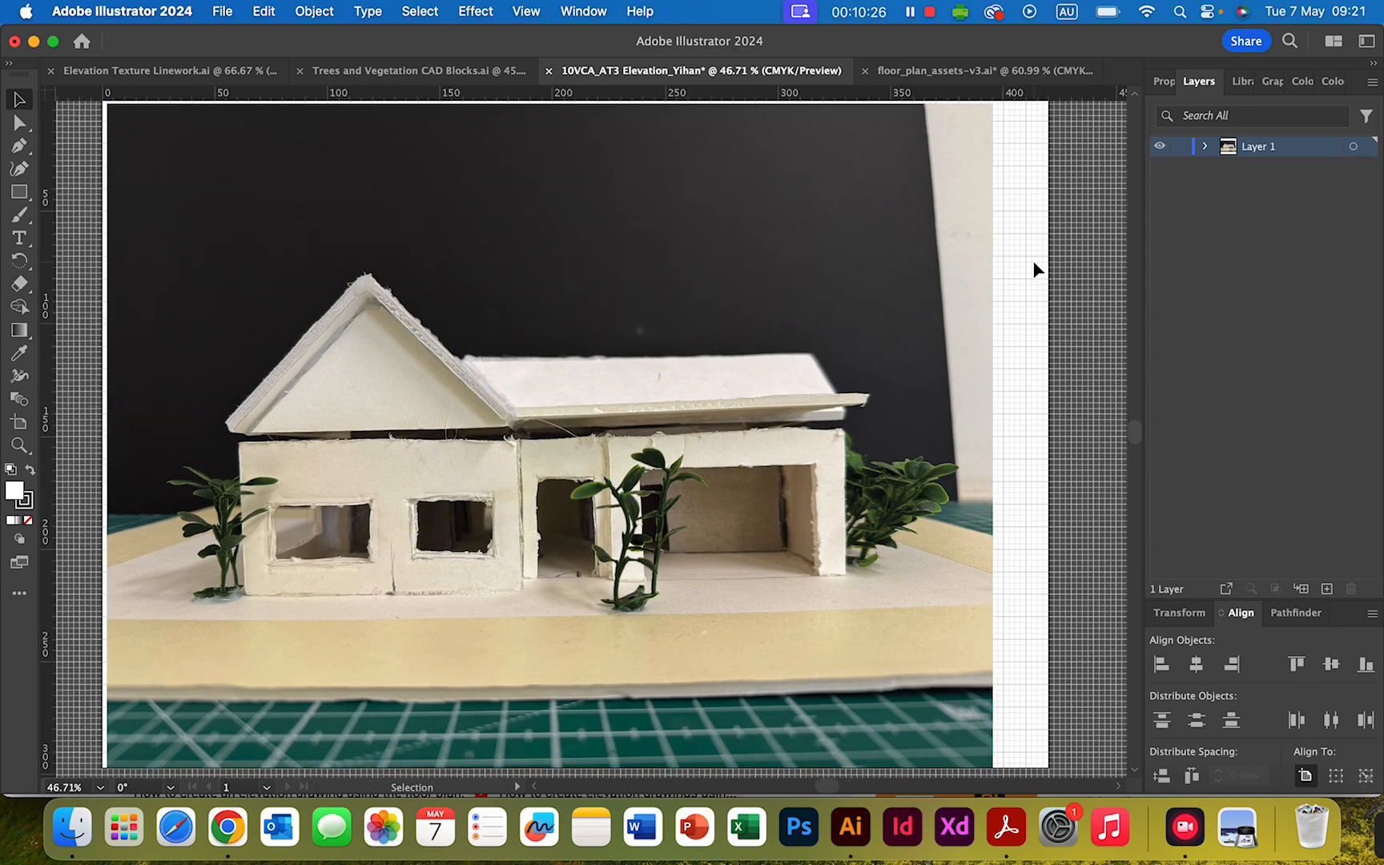
click(1013, 251)
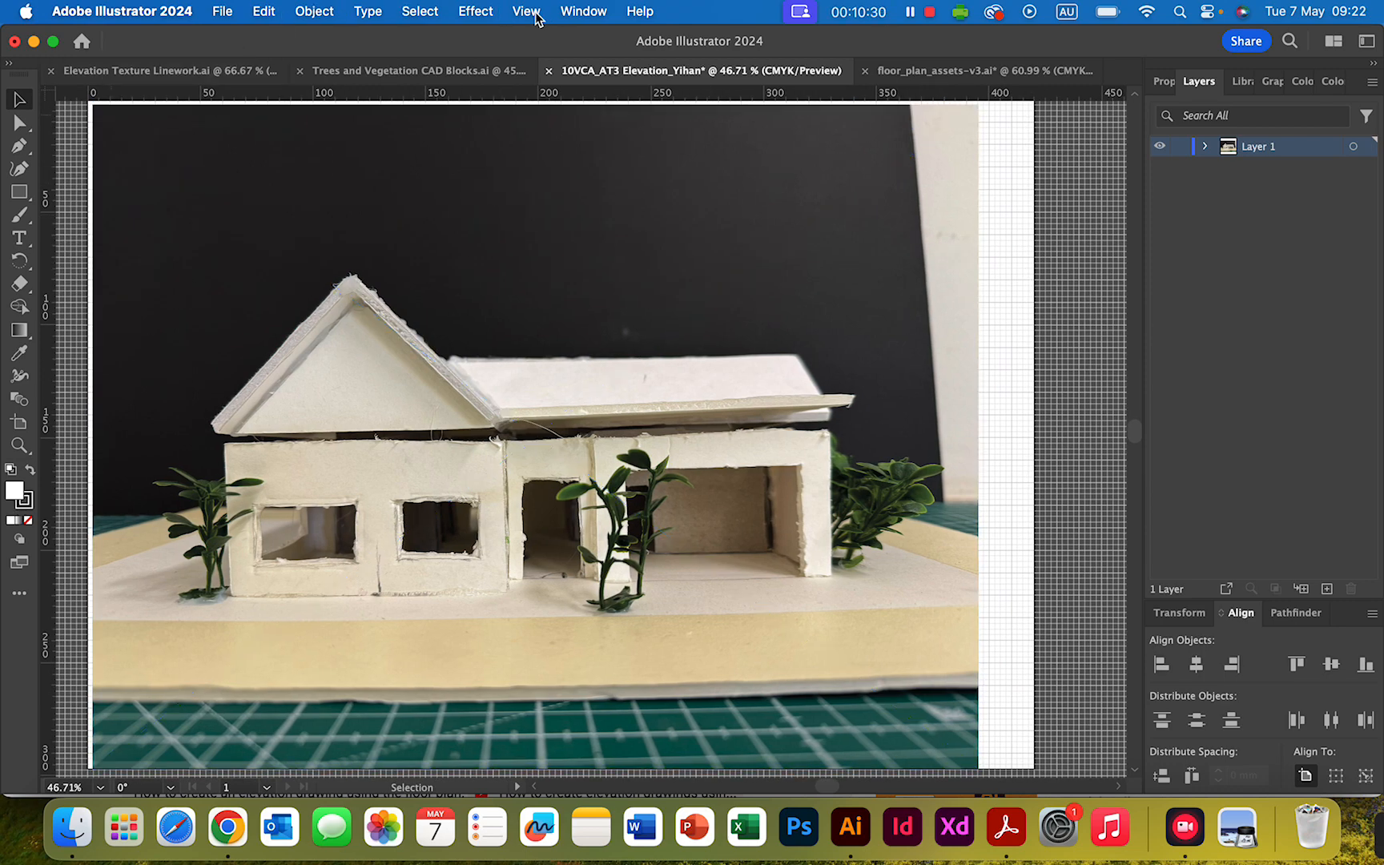
- Hide the document grid and show it again
click(531, 15)
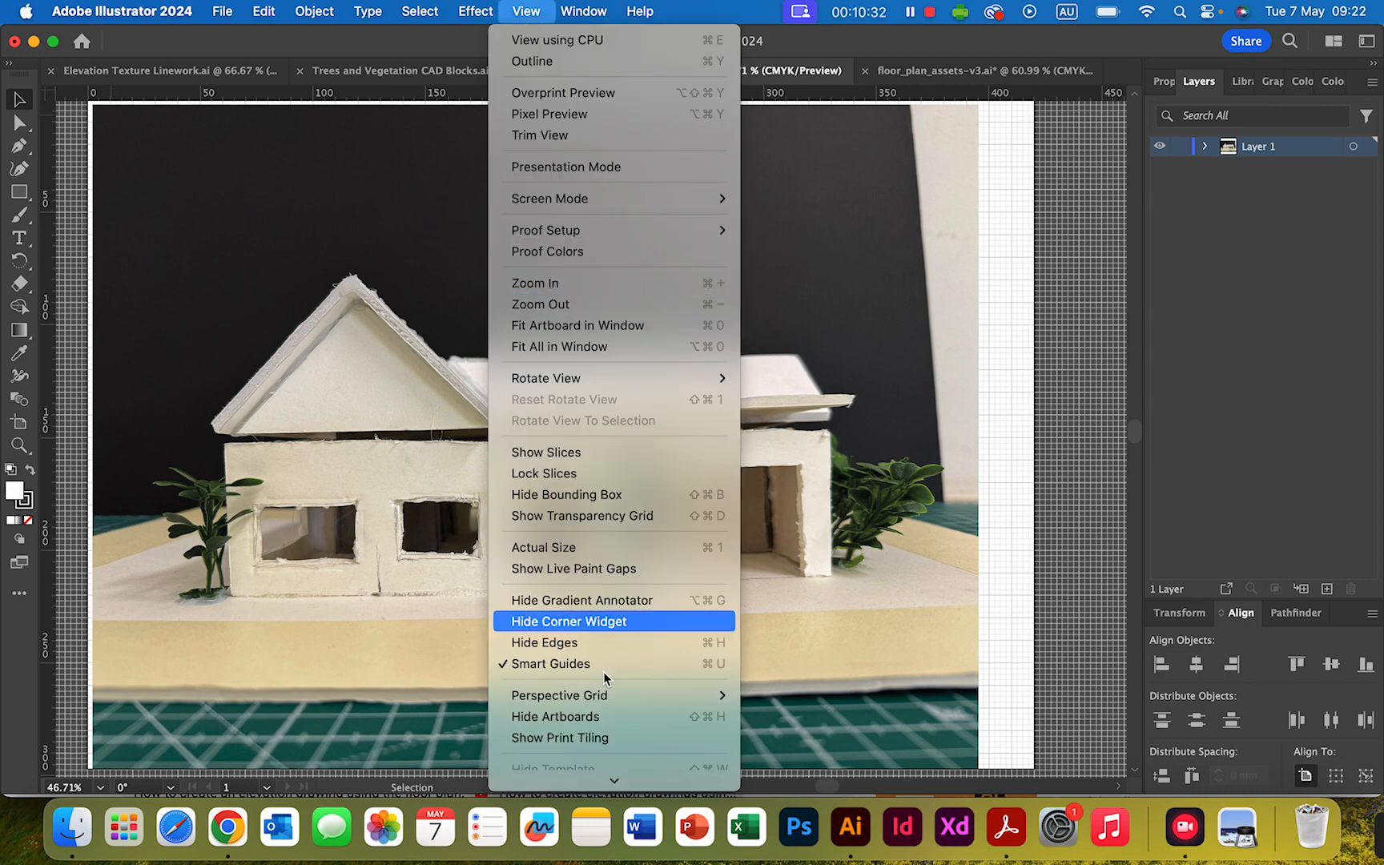
scroll(585, 668, down, 3)
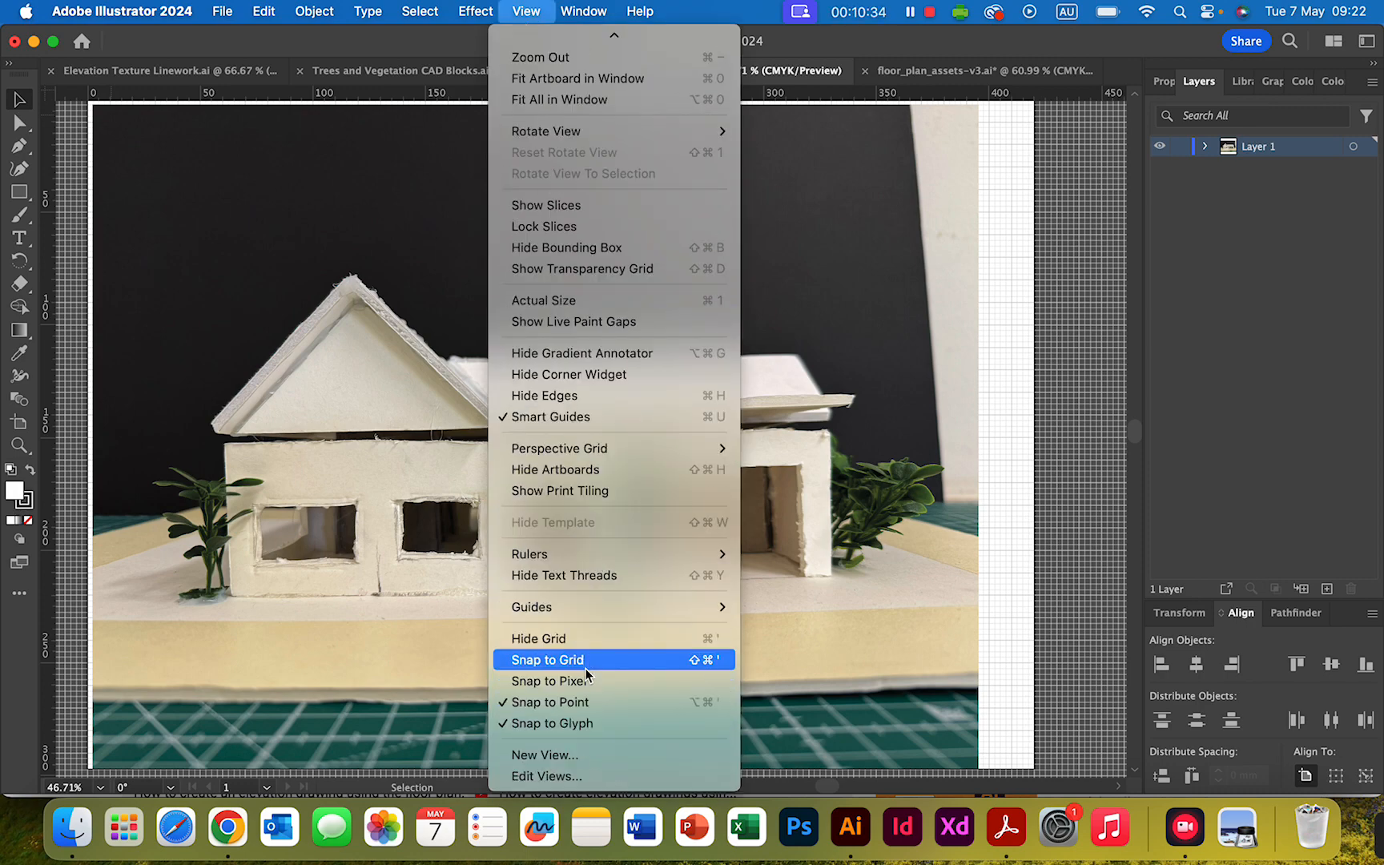
click(630, 639)
click(527, 12)
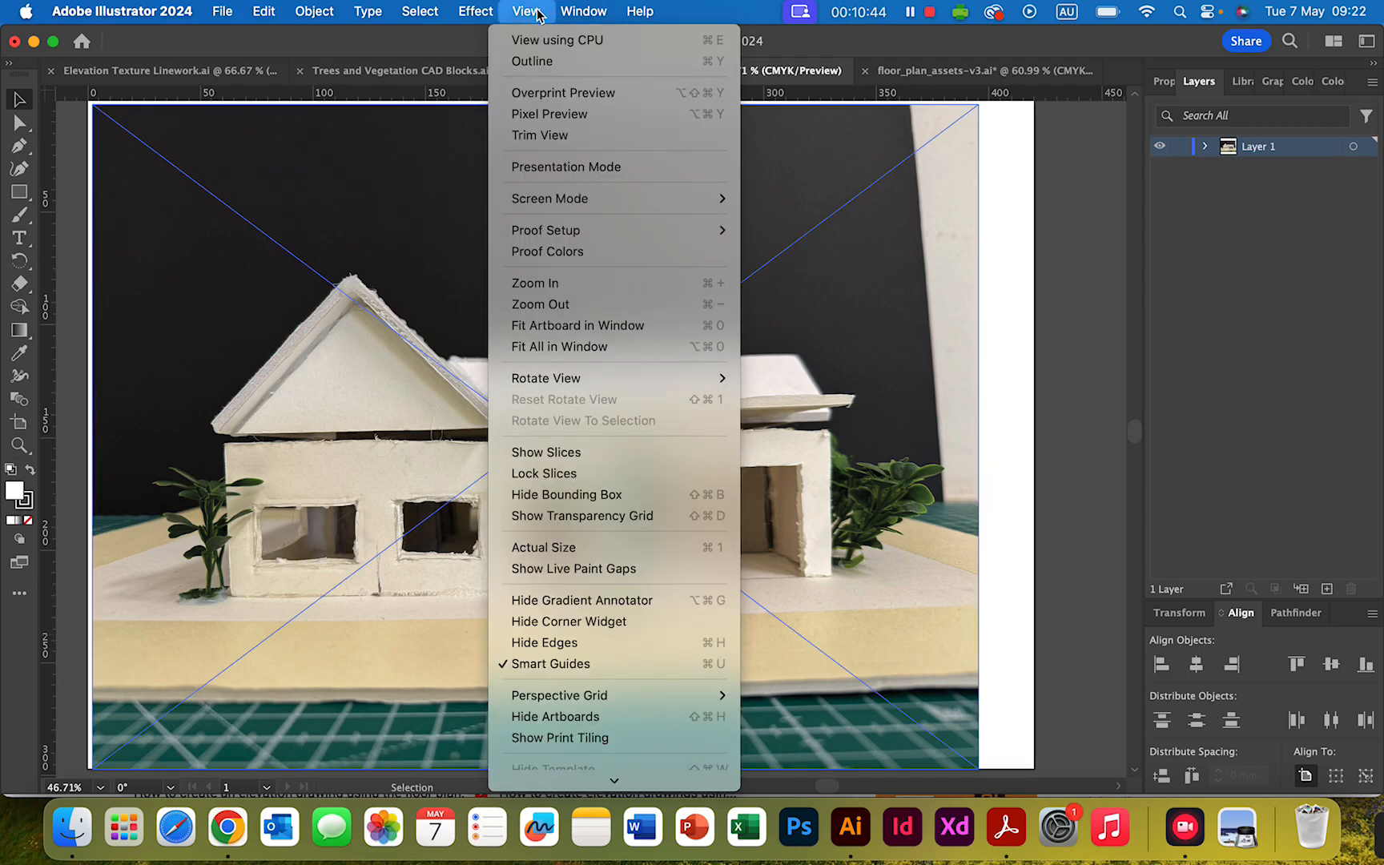
scroll(613, 401, down, 1)
mouse_move(587, 781)
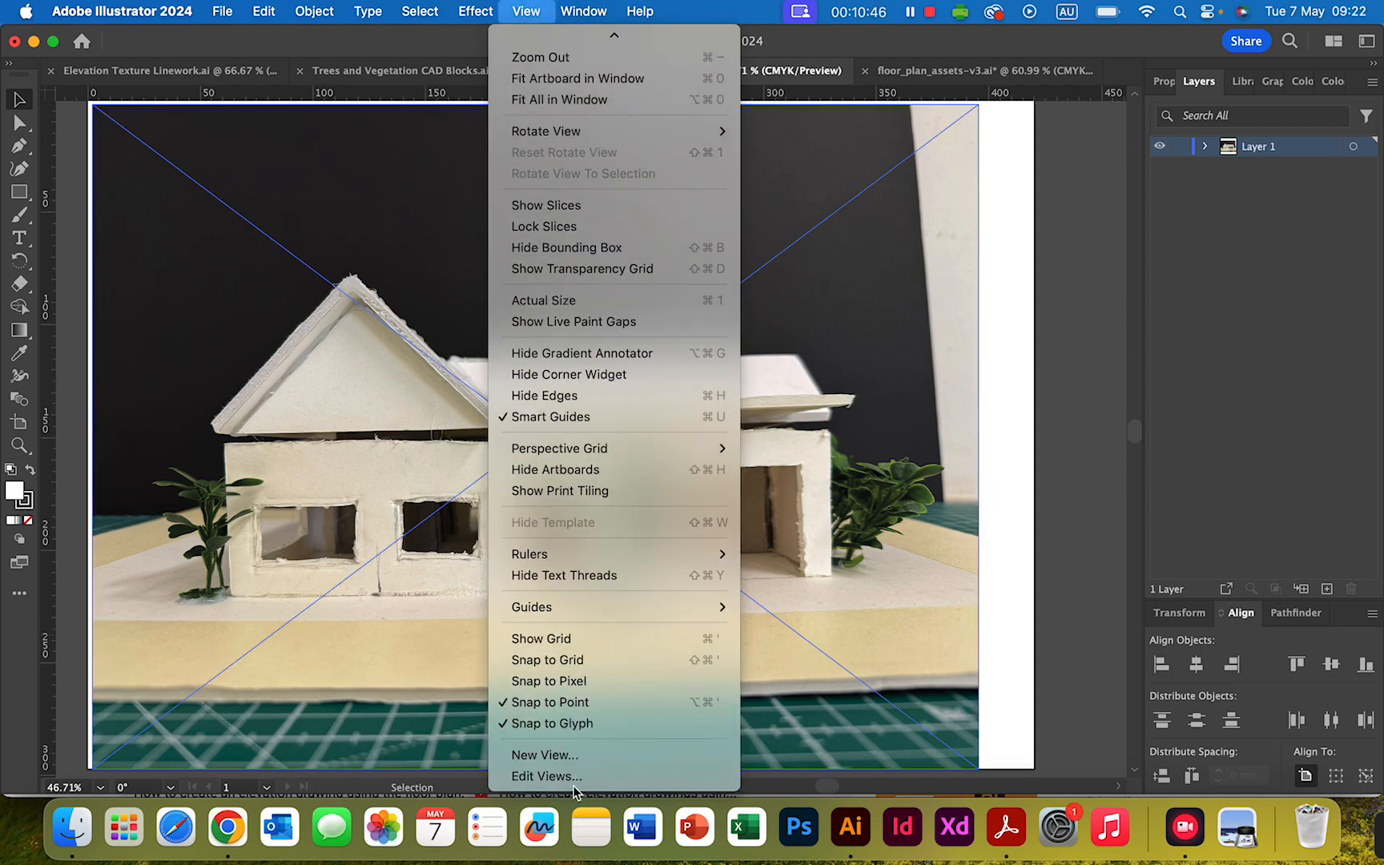
click(627, 639)
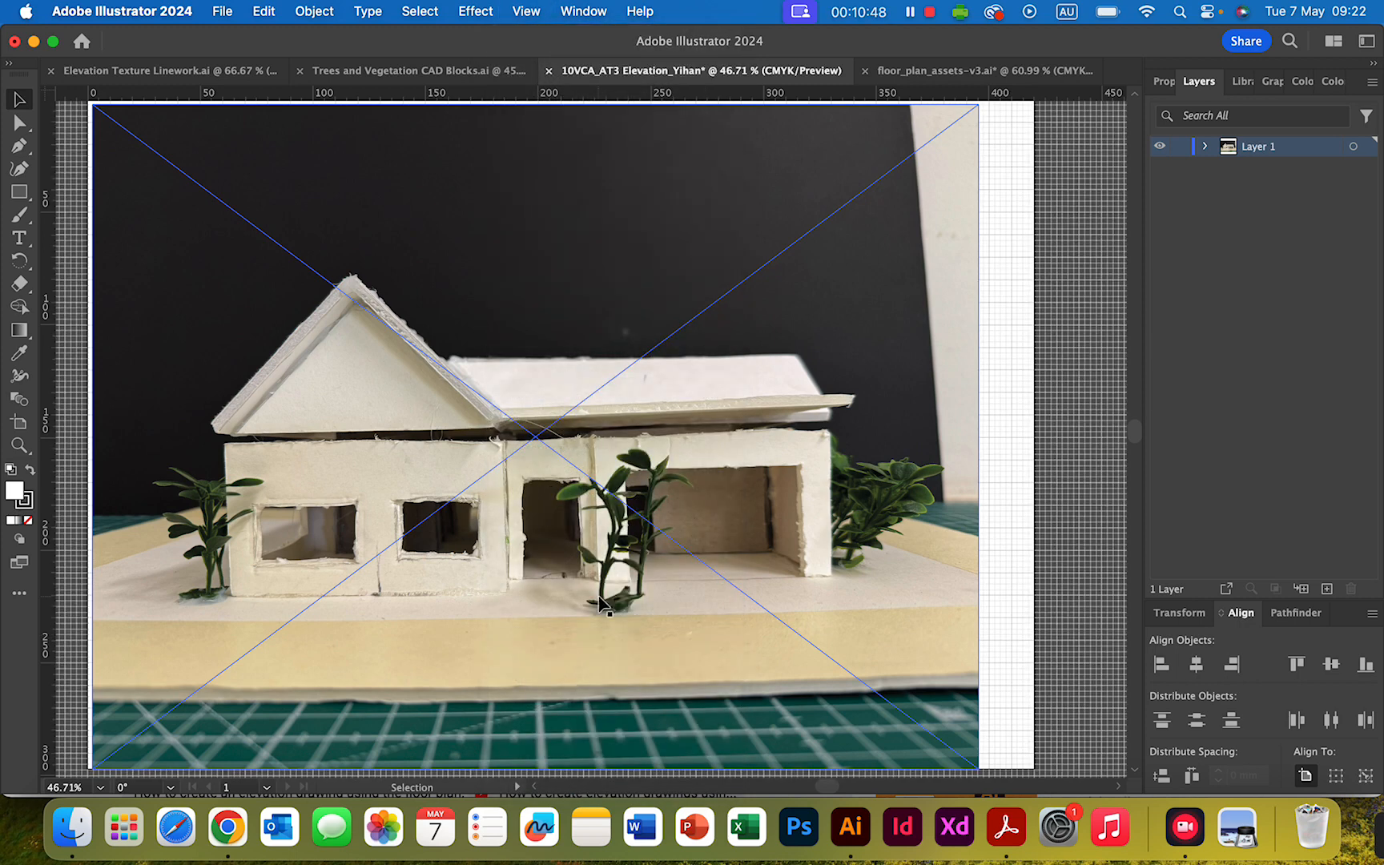
- Bring the grid in front of the photo by turning off Grids In Back, and shift the photo upward on the artboard
click(177, 12)
mouse_move(145, 71)
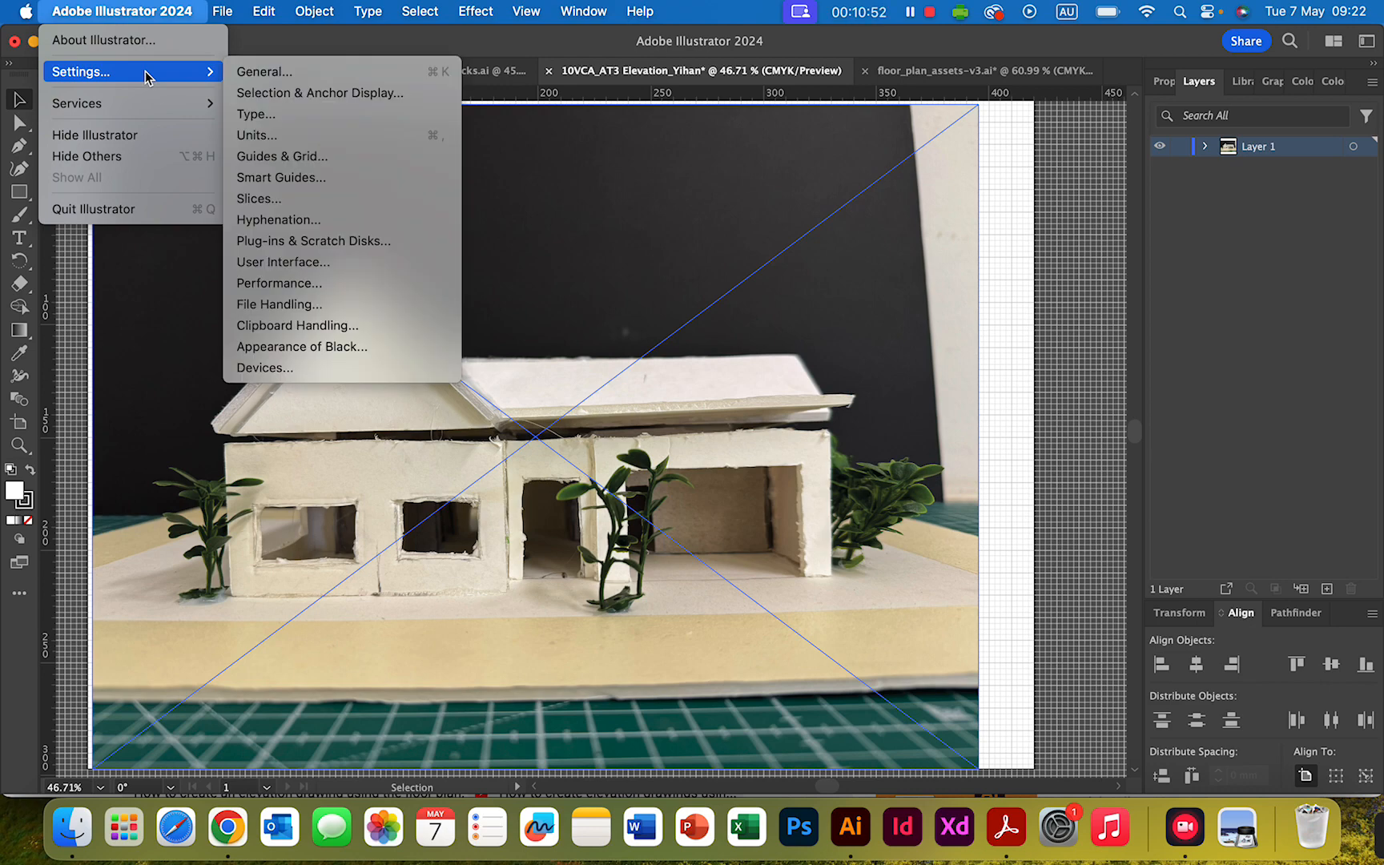
click(293, 162)
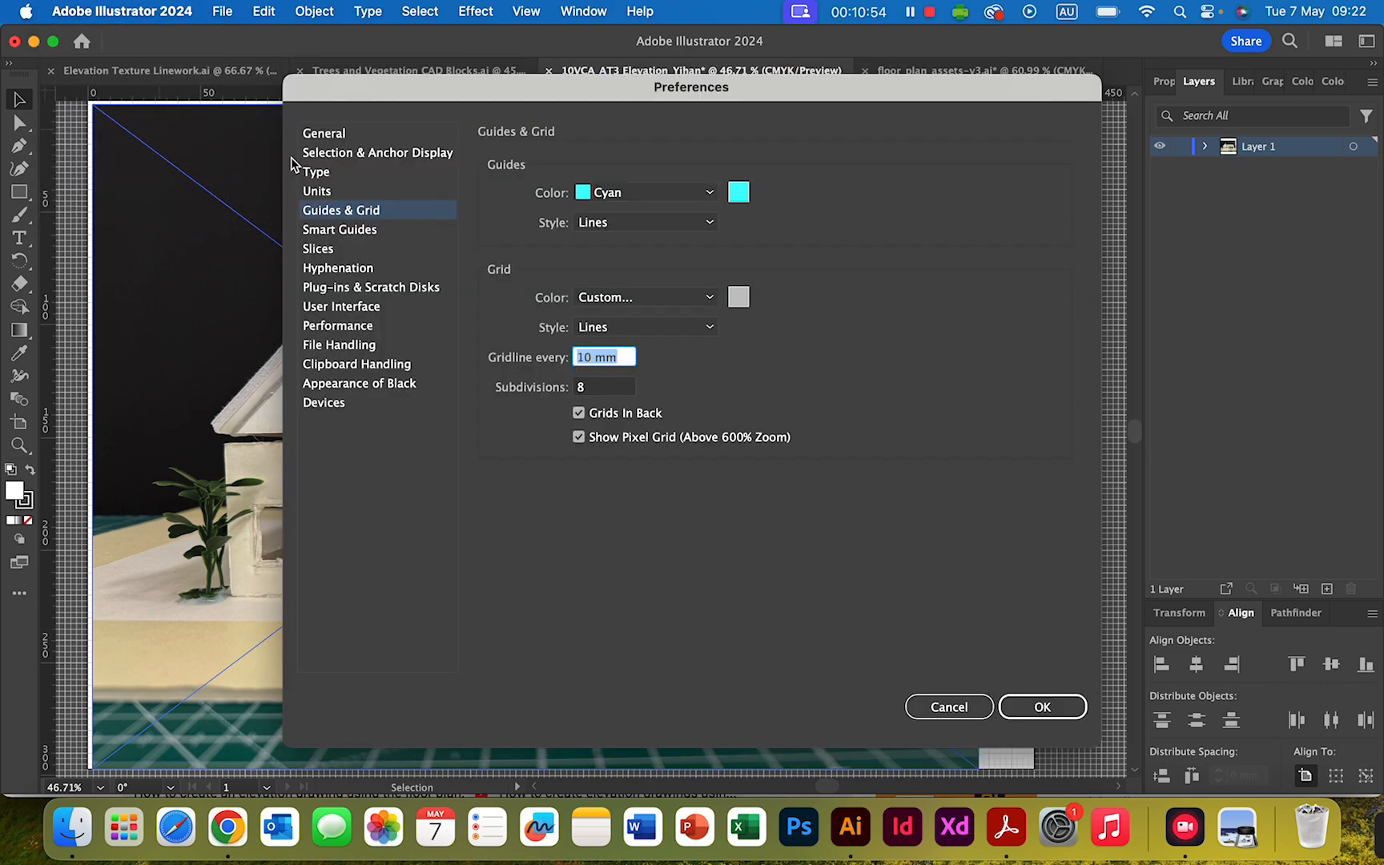
click(580, 414)
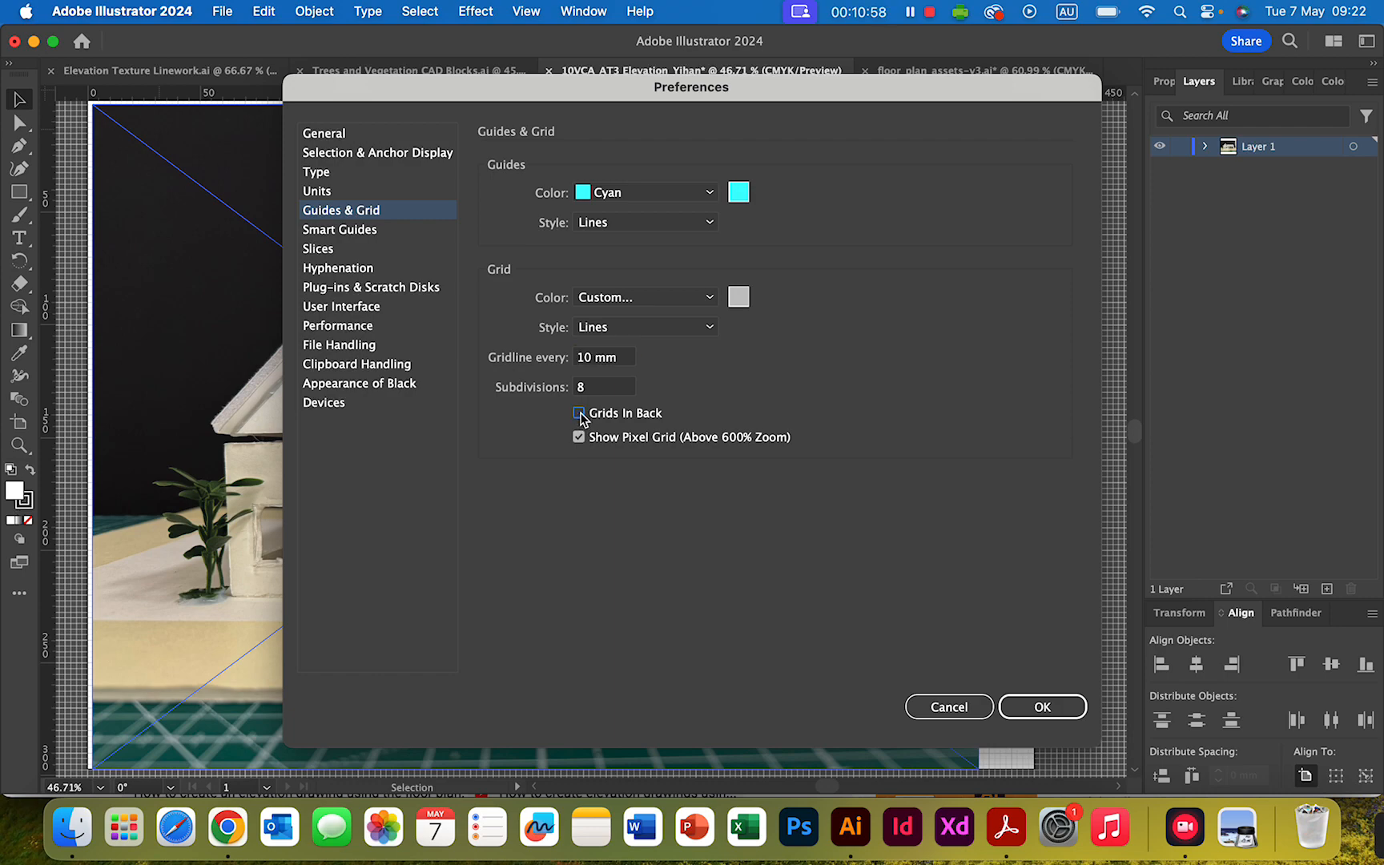
click(1049, 709)
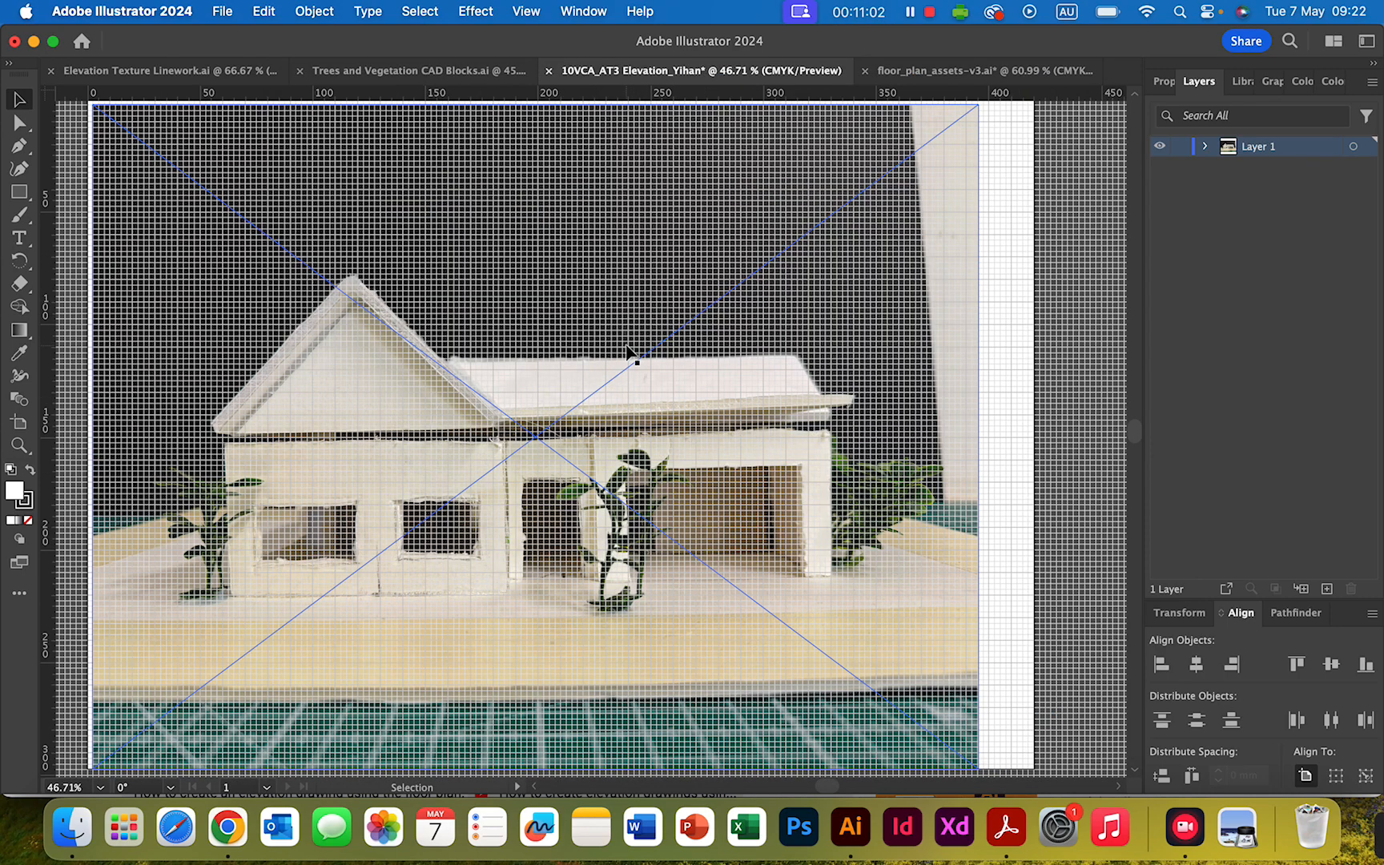
drag(632, 358, 656, 210)
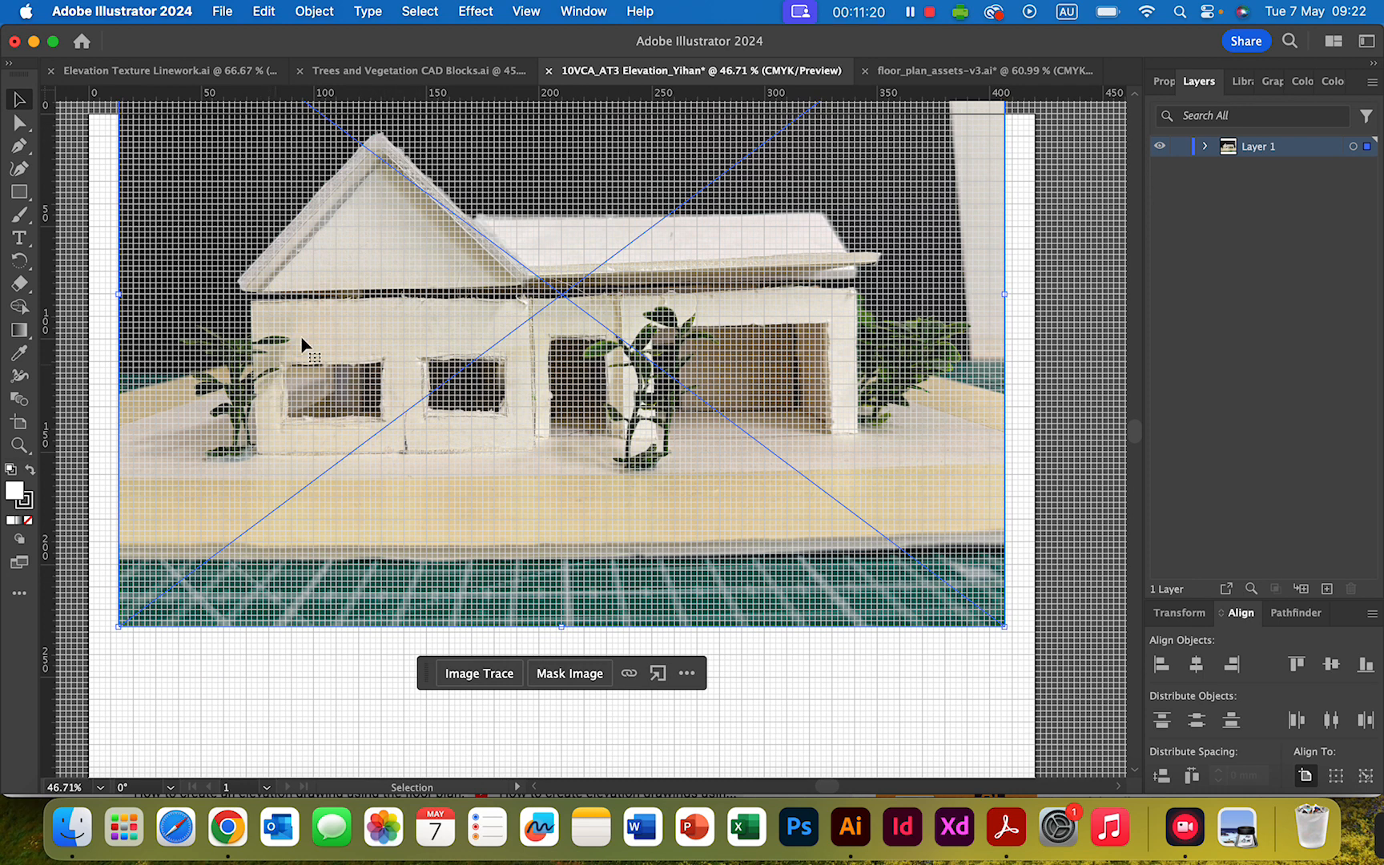
drag(309, 340, 281, 316)
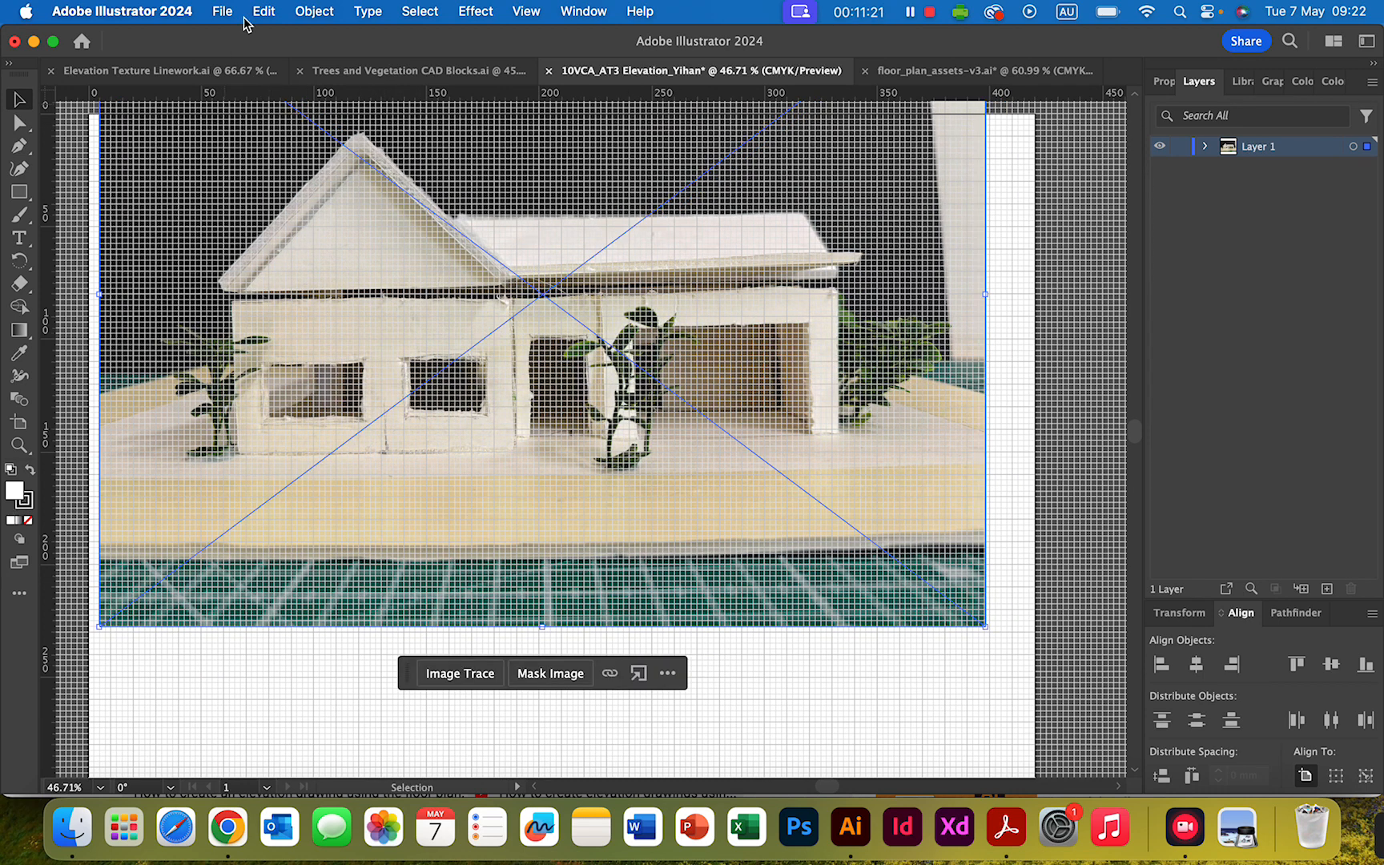
- Send the grid behind the artwork again by turning on Grids In Back in the Guides & Grid preferences
click(114, 10)
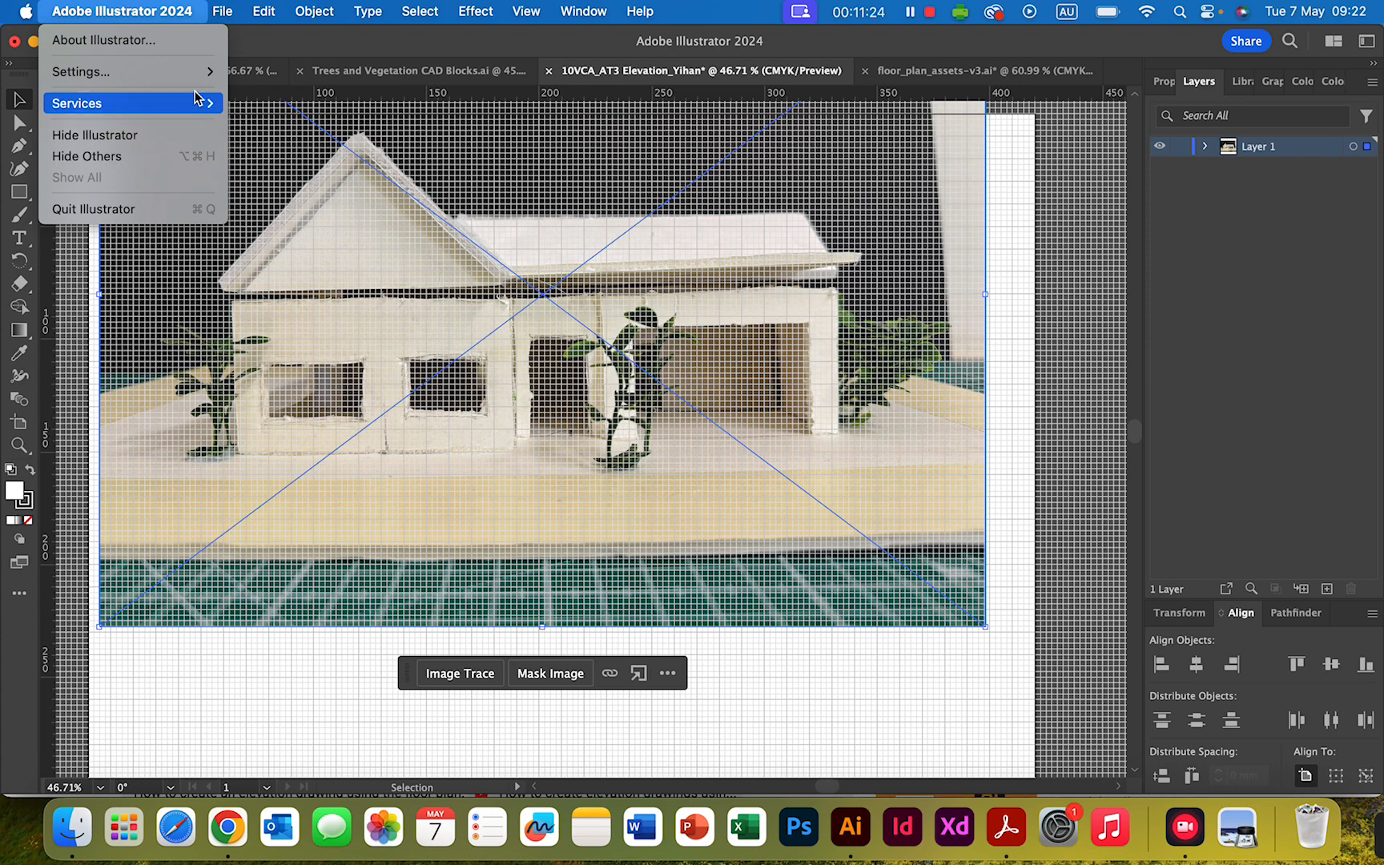
mouse_move(199, 80)
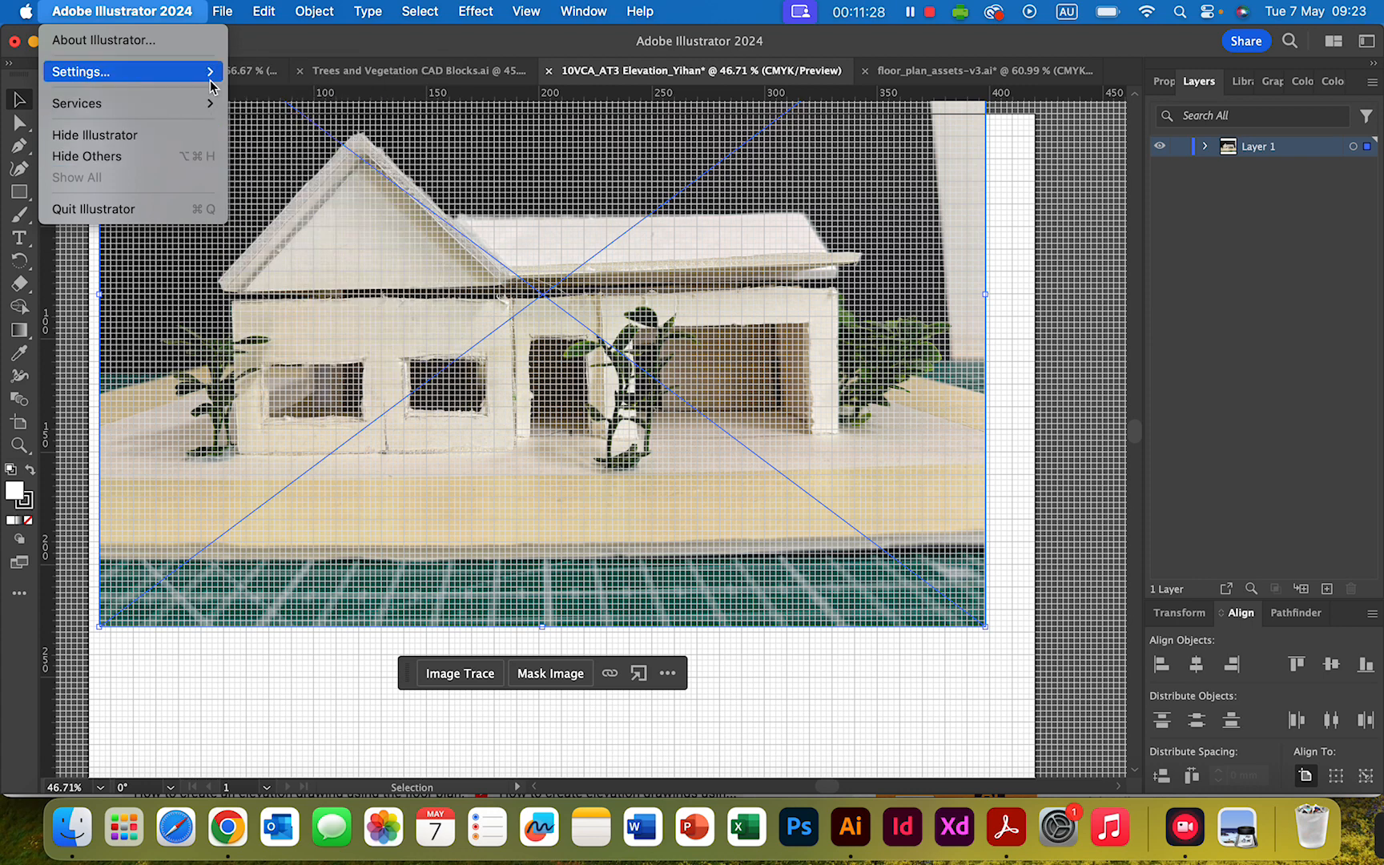
click(319, 157)
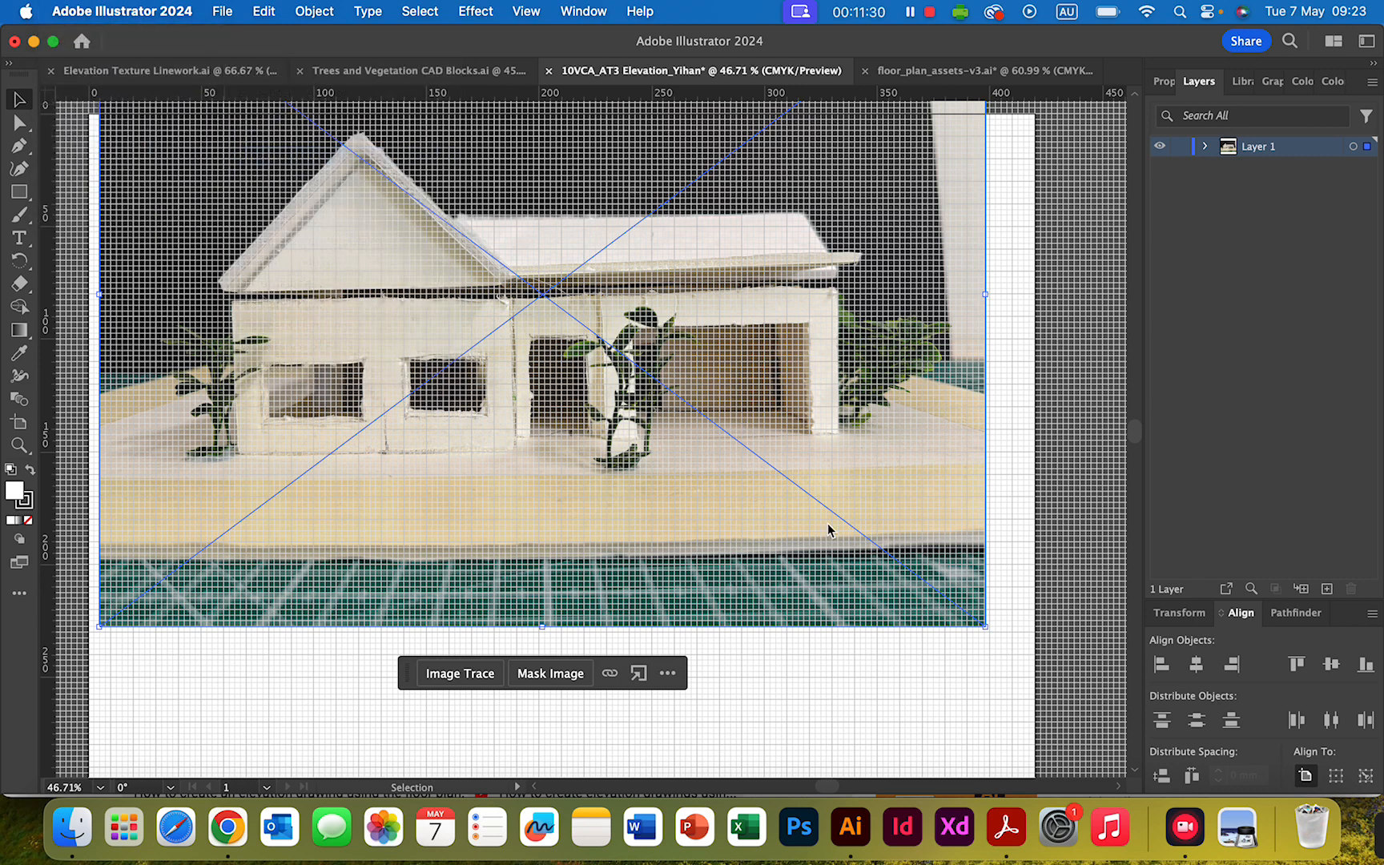
click(579, 413)
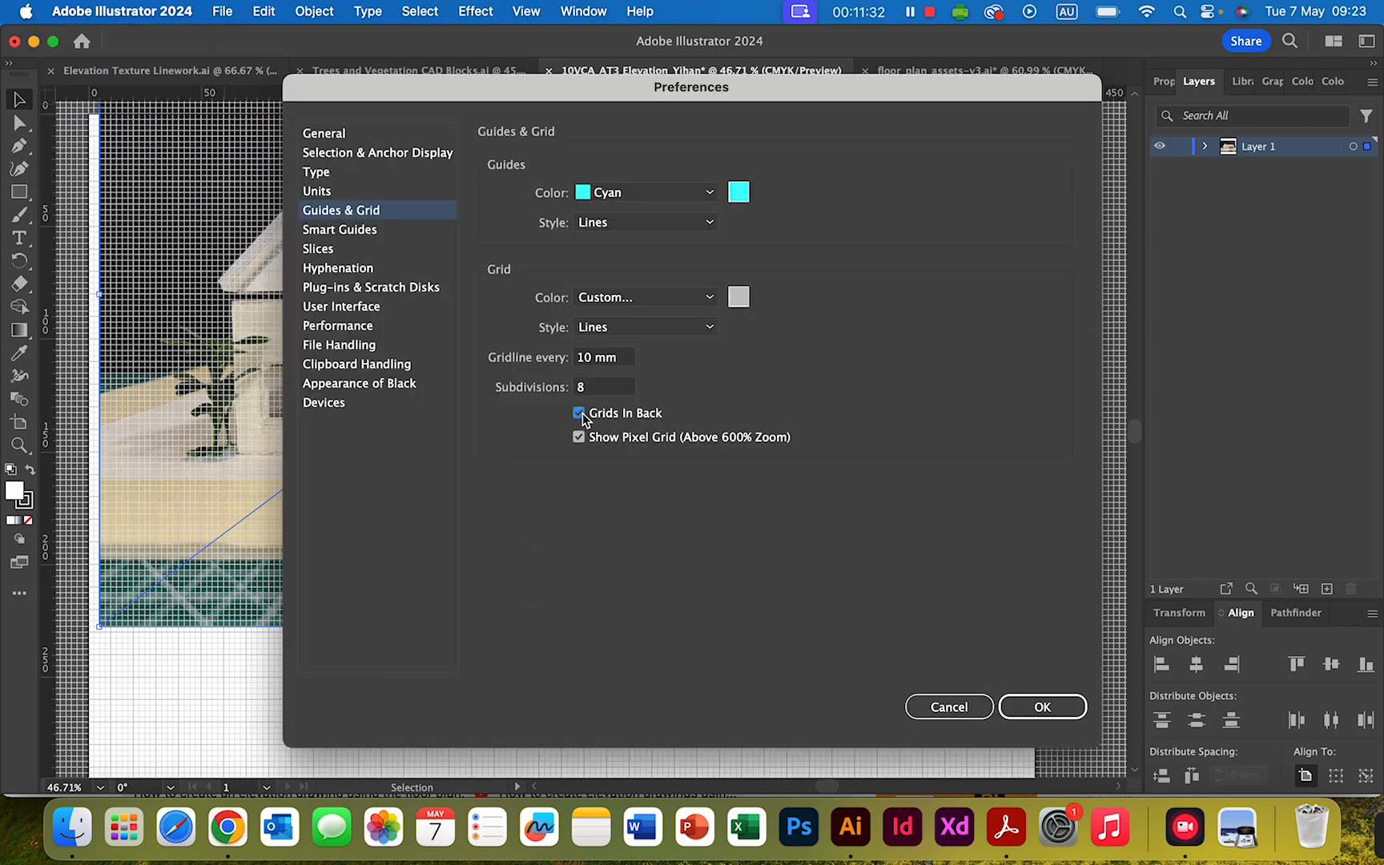
click(1041, 707)
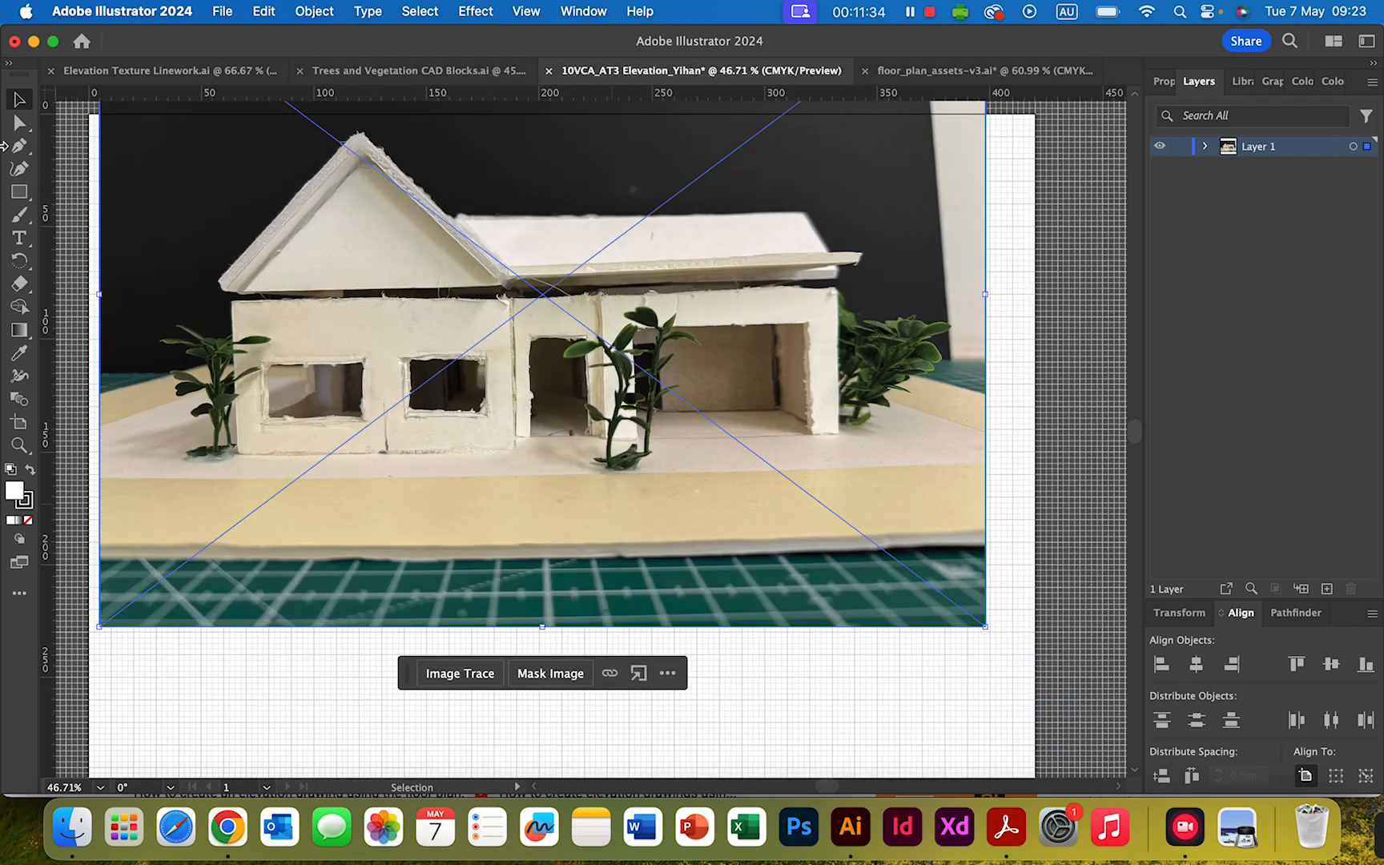
- Scale the house photo down to about 230 mm wide and position it near the middle of the artboard with blank margins around it
mouse_move(690, 245)
mouse_down()
mouse_move(715, 311)
mouse_move(698, 458)
mouse_move(685, 279)
mouse_up()
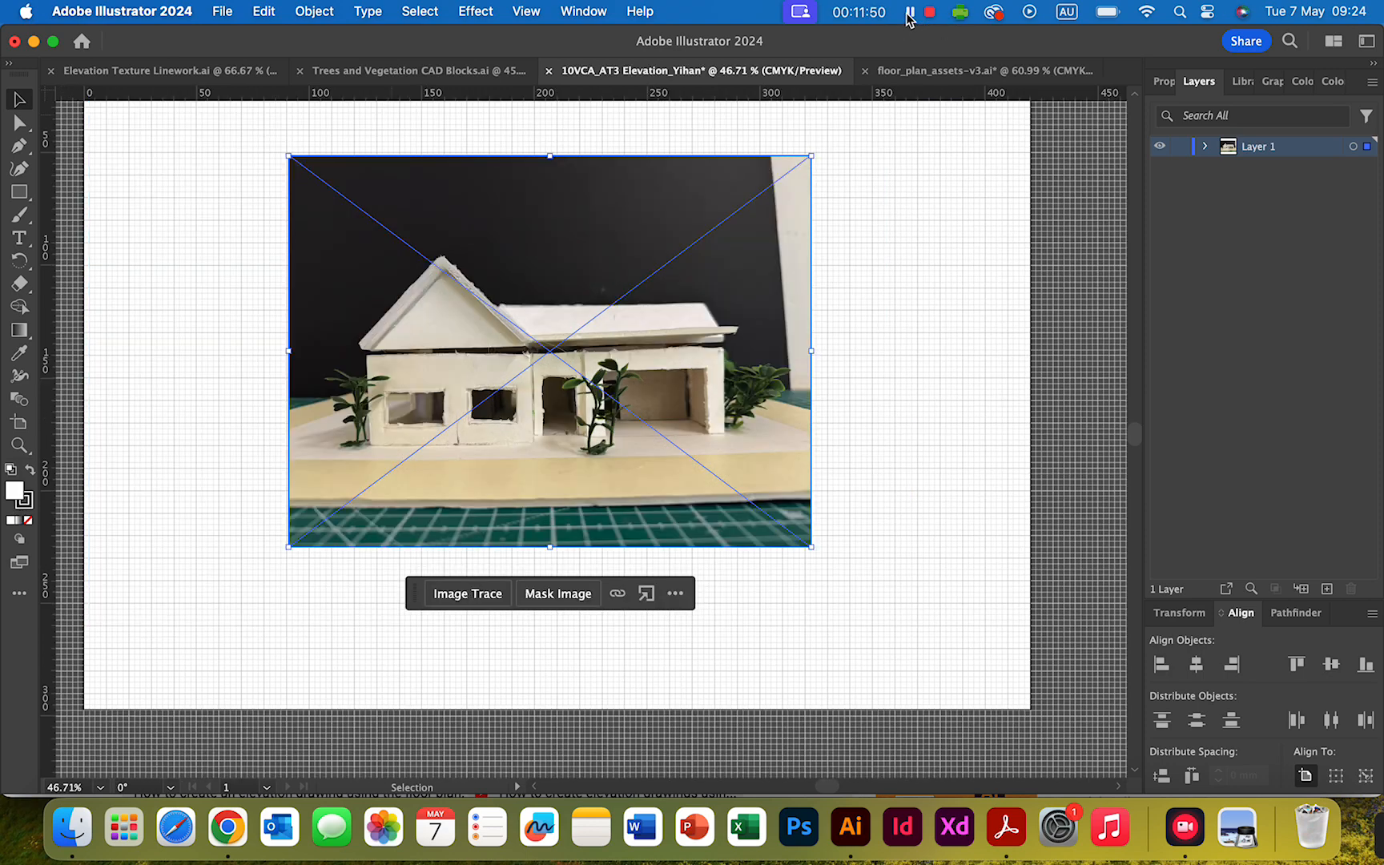
click(941, 317)
scroll(767, 328, up, 3)
scroll(769, 327, down, 2)
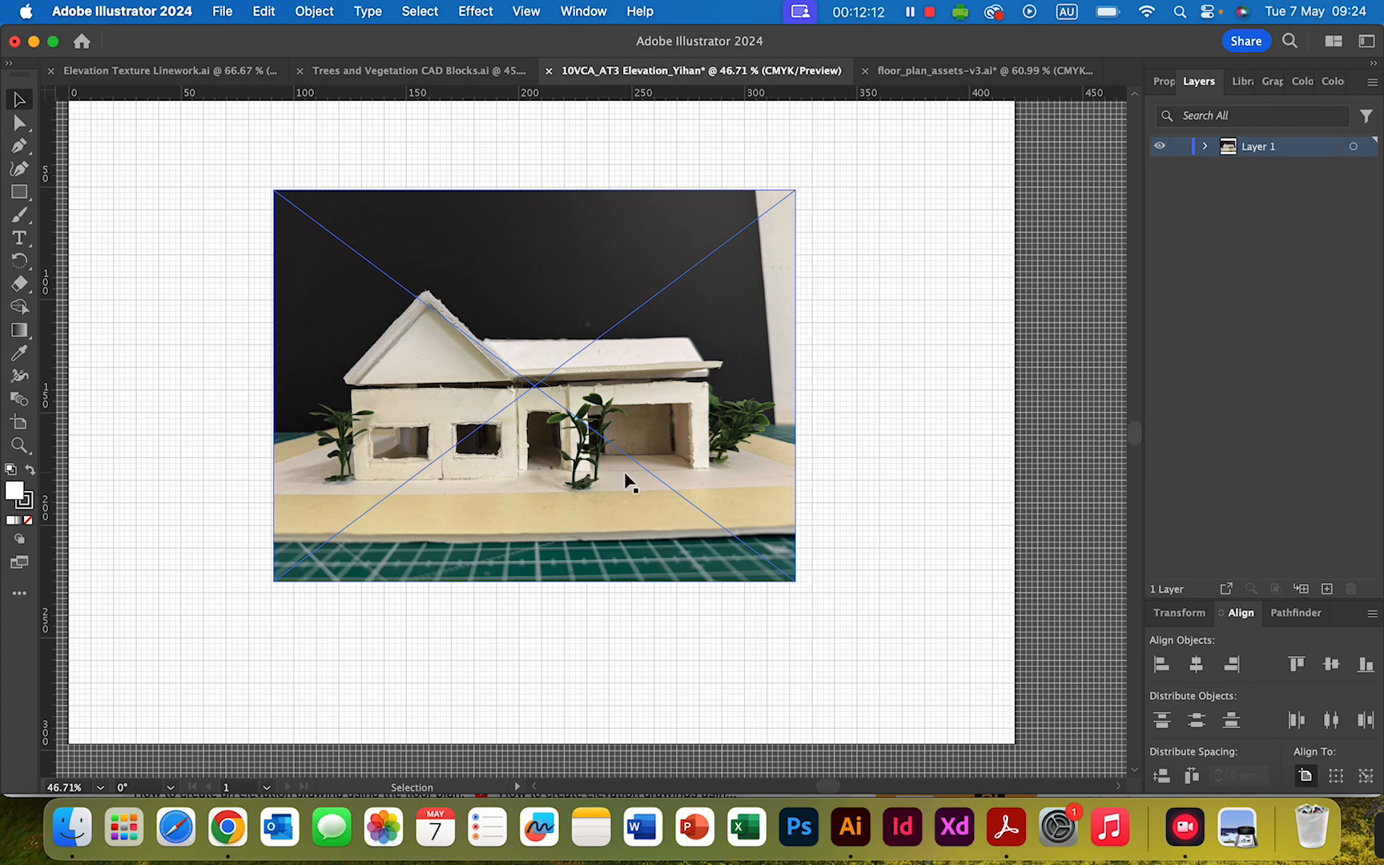
scroll(632, 479, up, 3)
scroll(637, 469, up, 1)
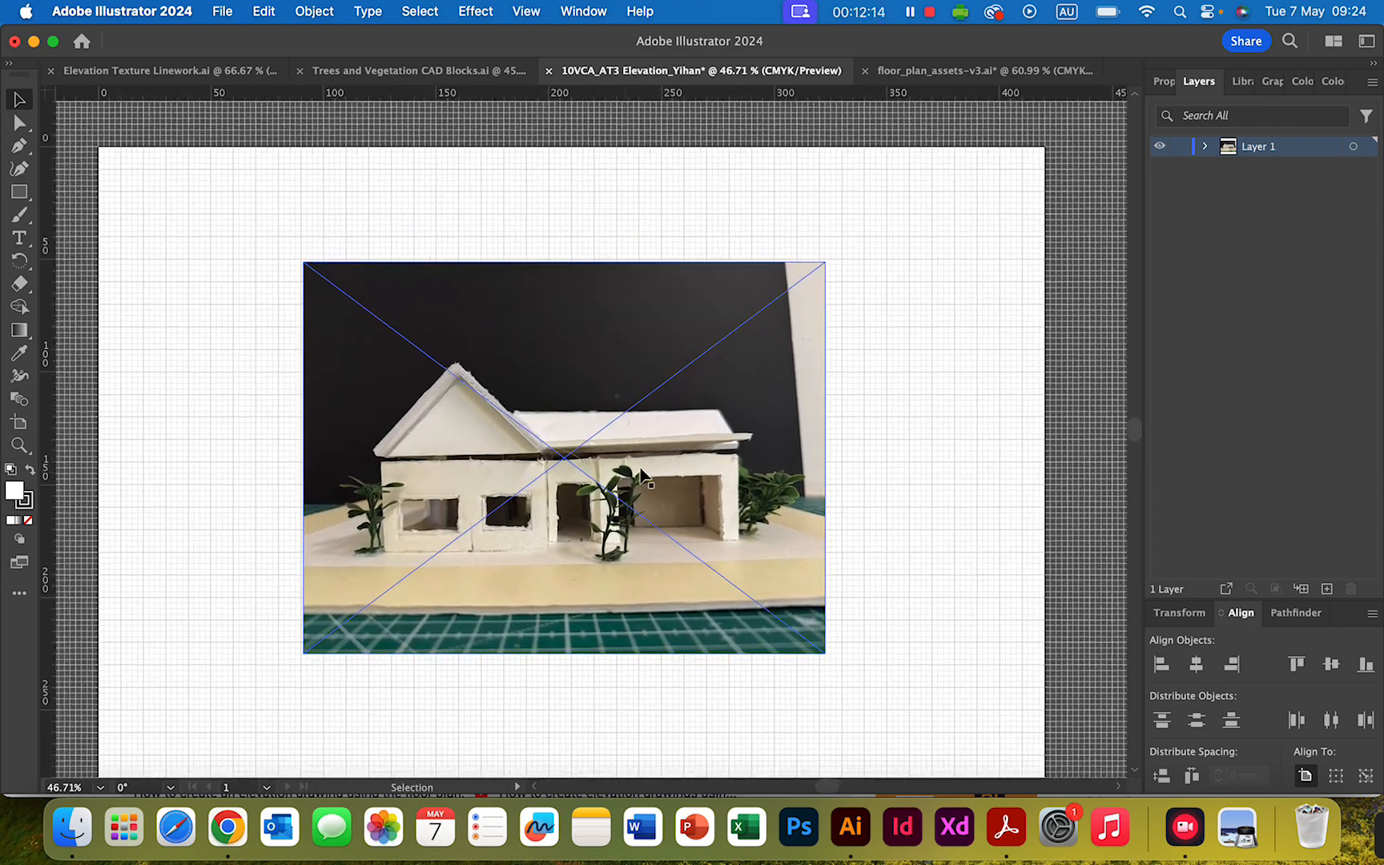
scroll(665, 469, down, 5)
scroll(759, 476, up, 2)
scroll(760, 477, right, 2)
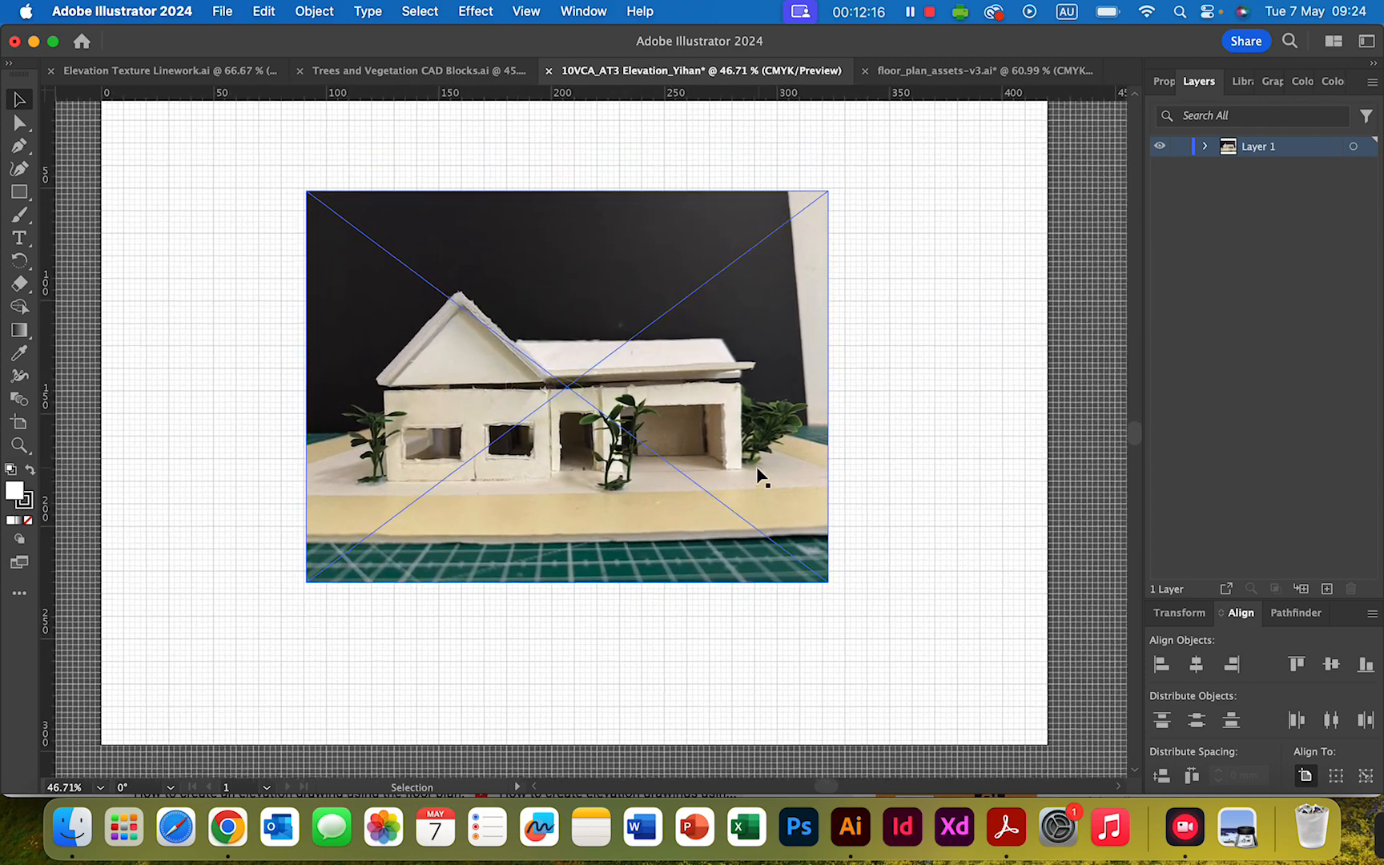
- Rename the layer holding the house photo as Photo Base
double_click(1257, 146)
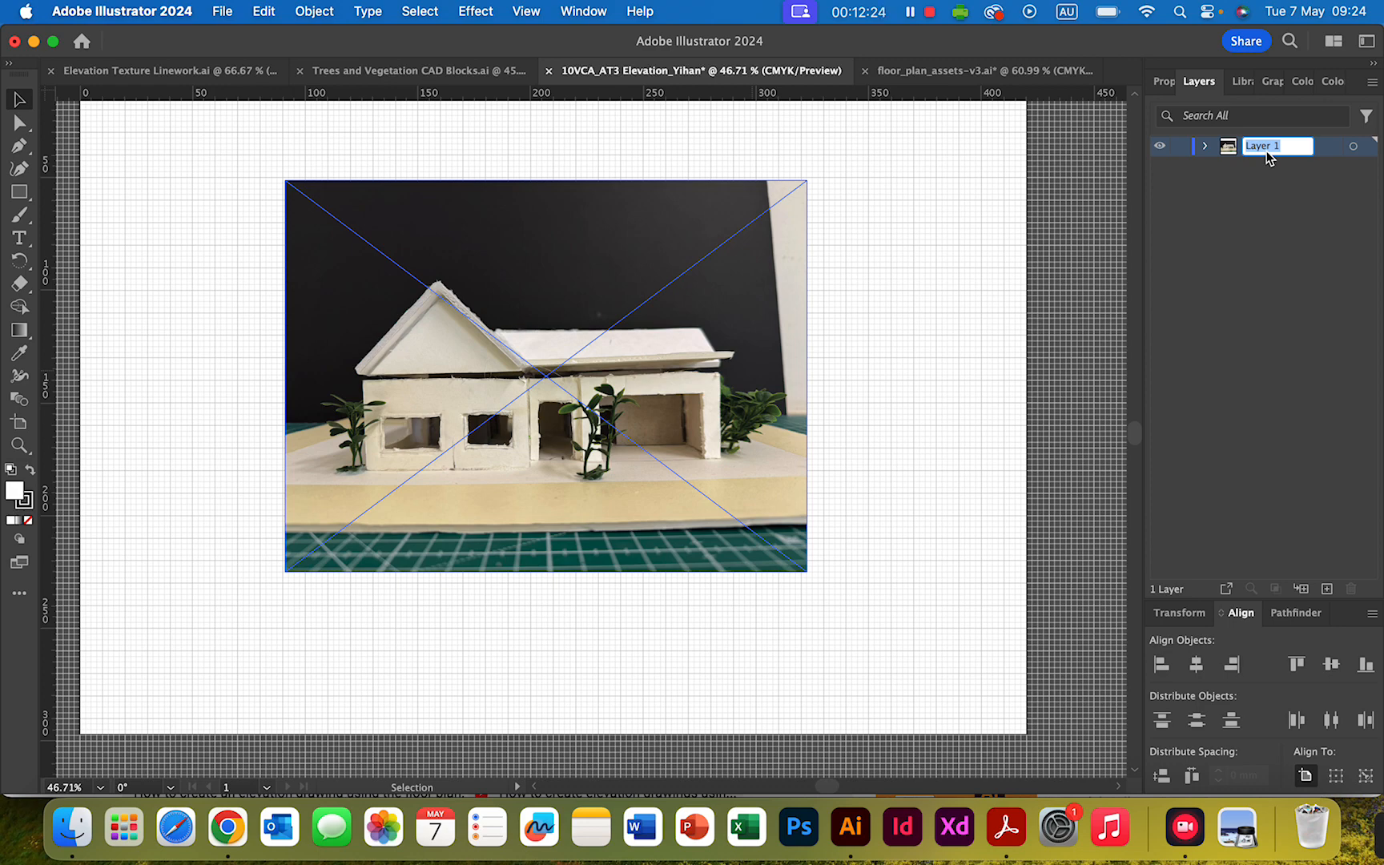
text(Photo Base)
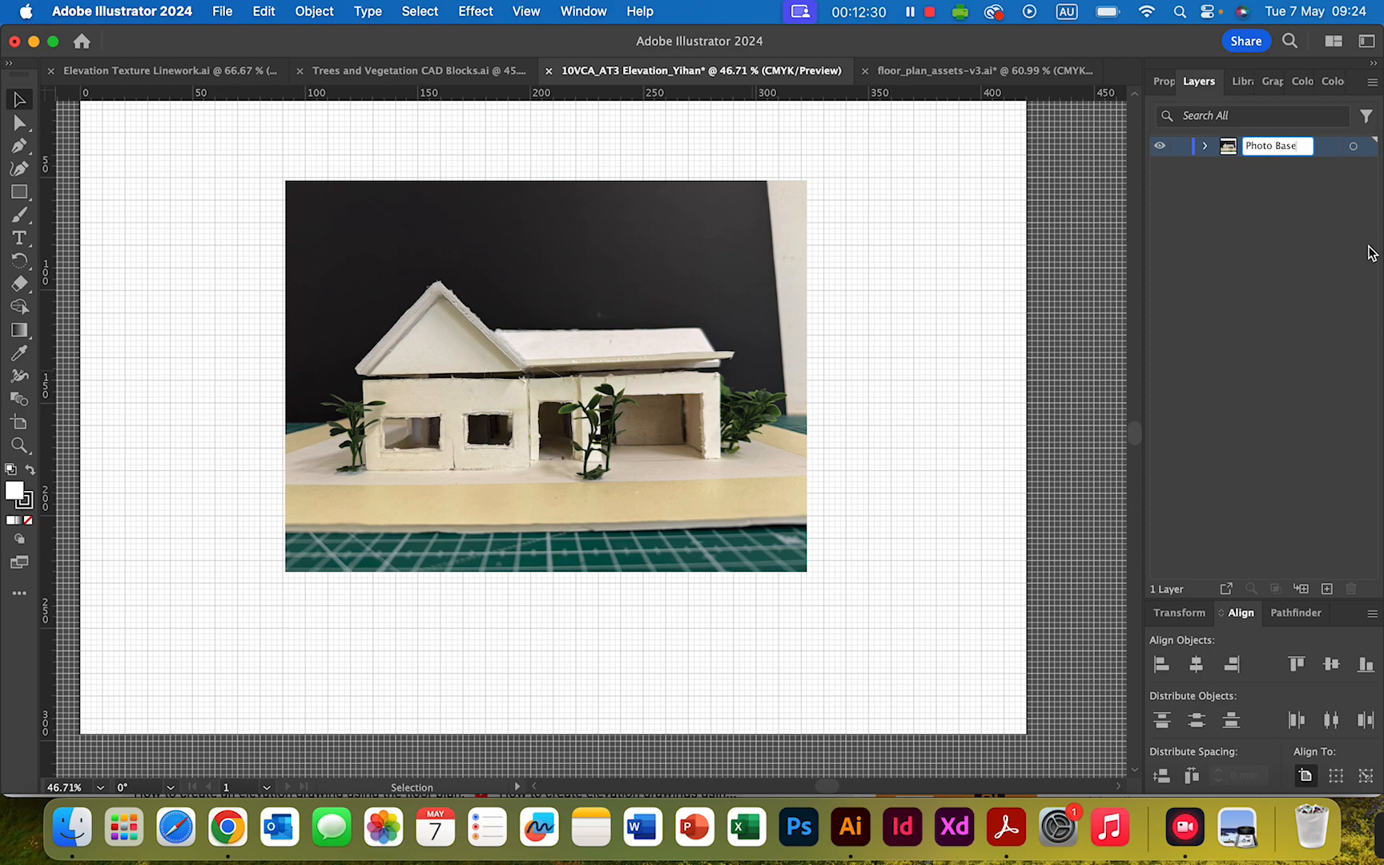
key(Return)
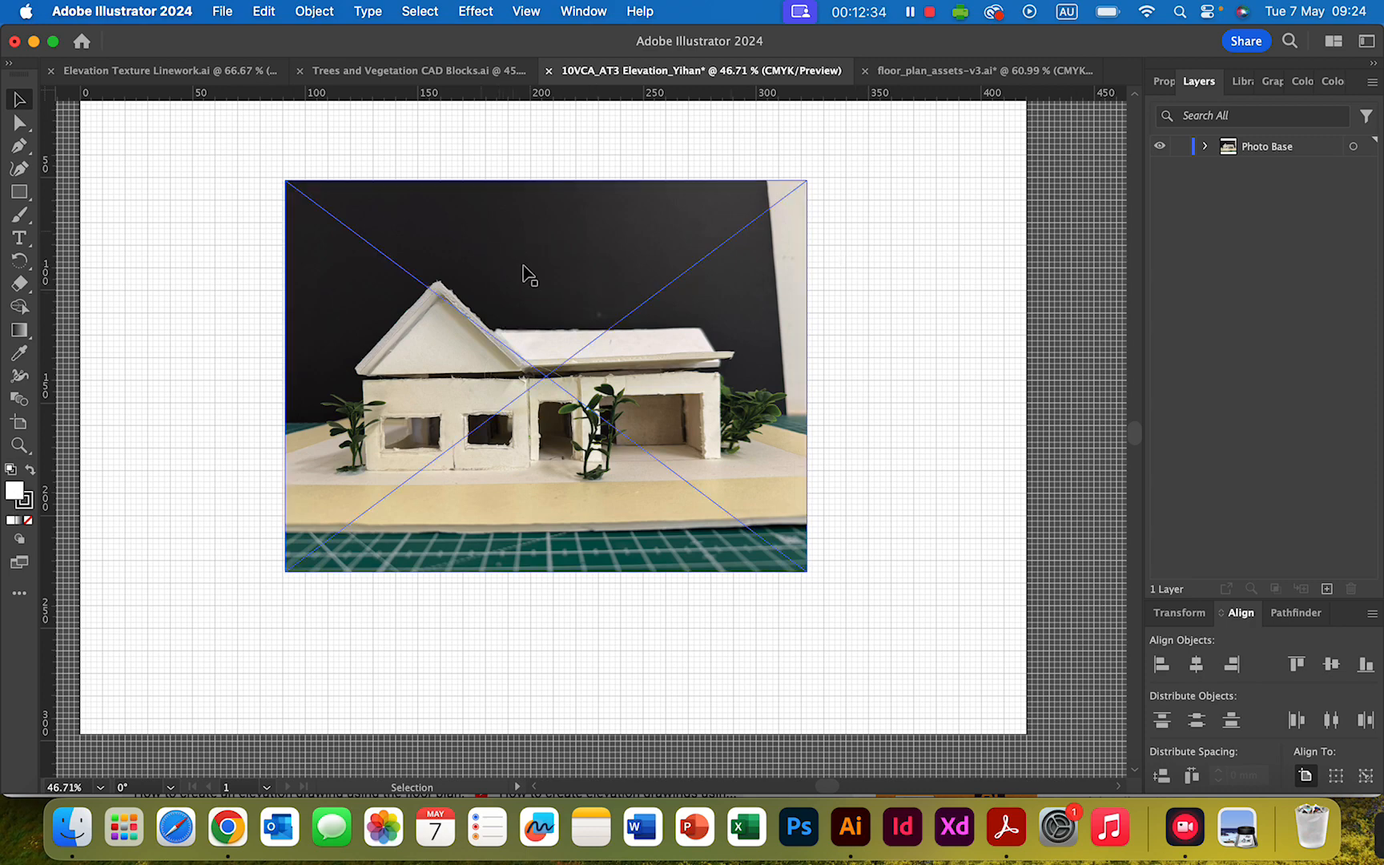
- Add a new layer above Photo Base and lock the Photo Base layer
scroll(642, 316, up, 2)
scroll(642, 316, down, 2)
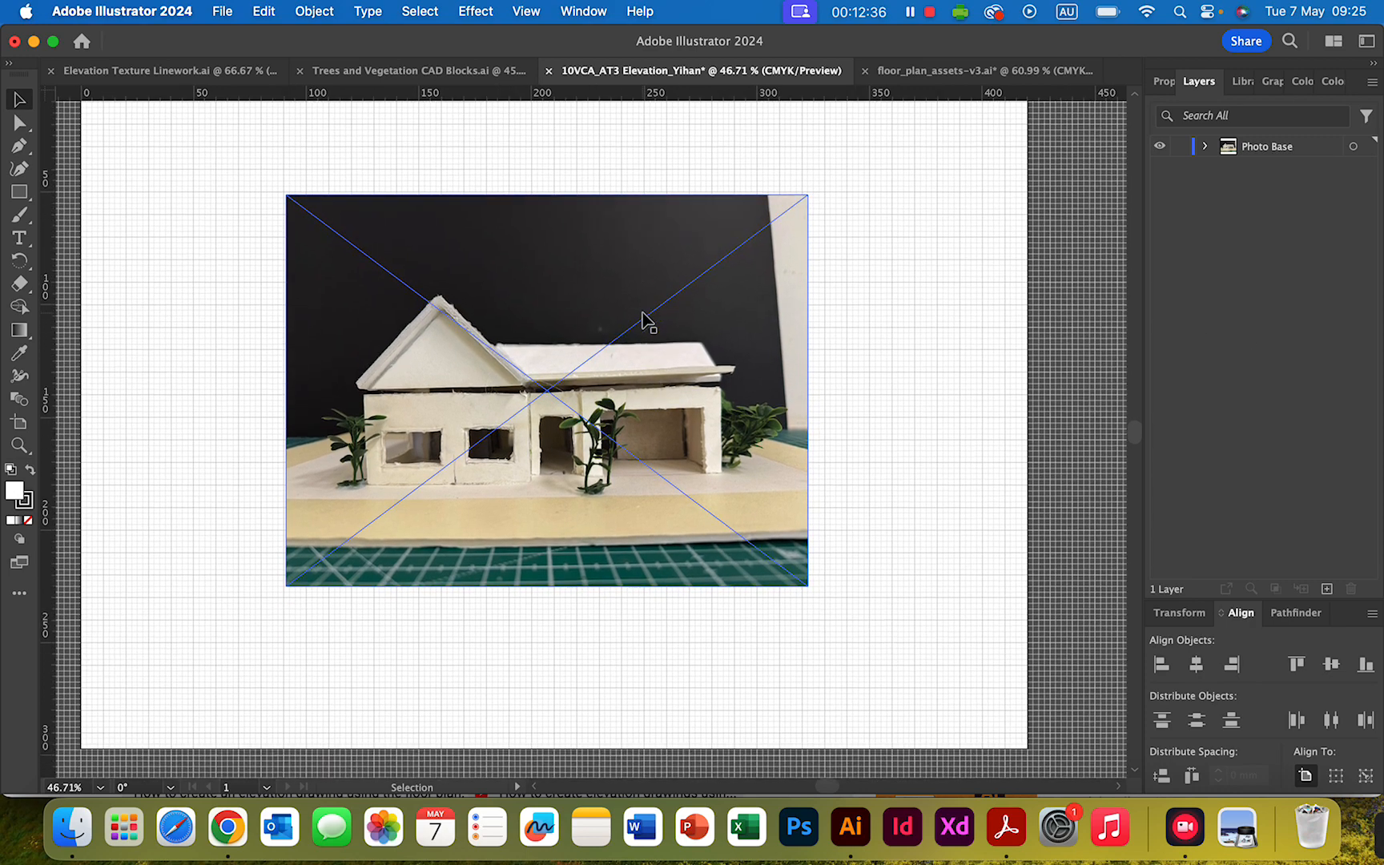
scroll(642, 317, up, 3)
scroll(642, 316, down, 2)
scroll(643, 317, down, 2)
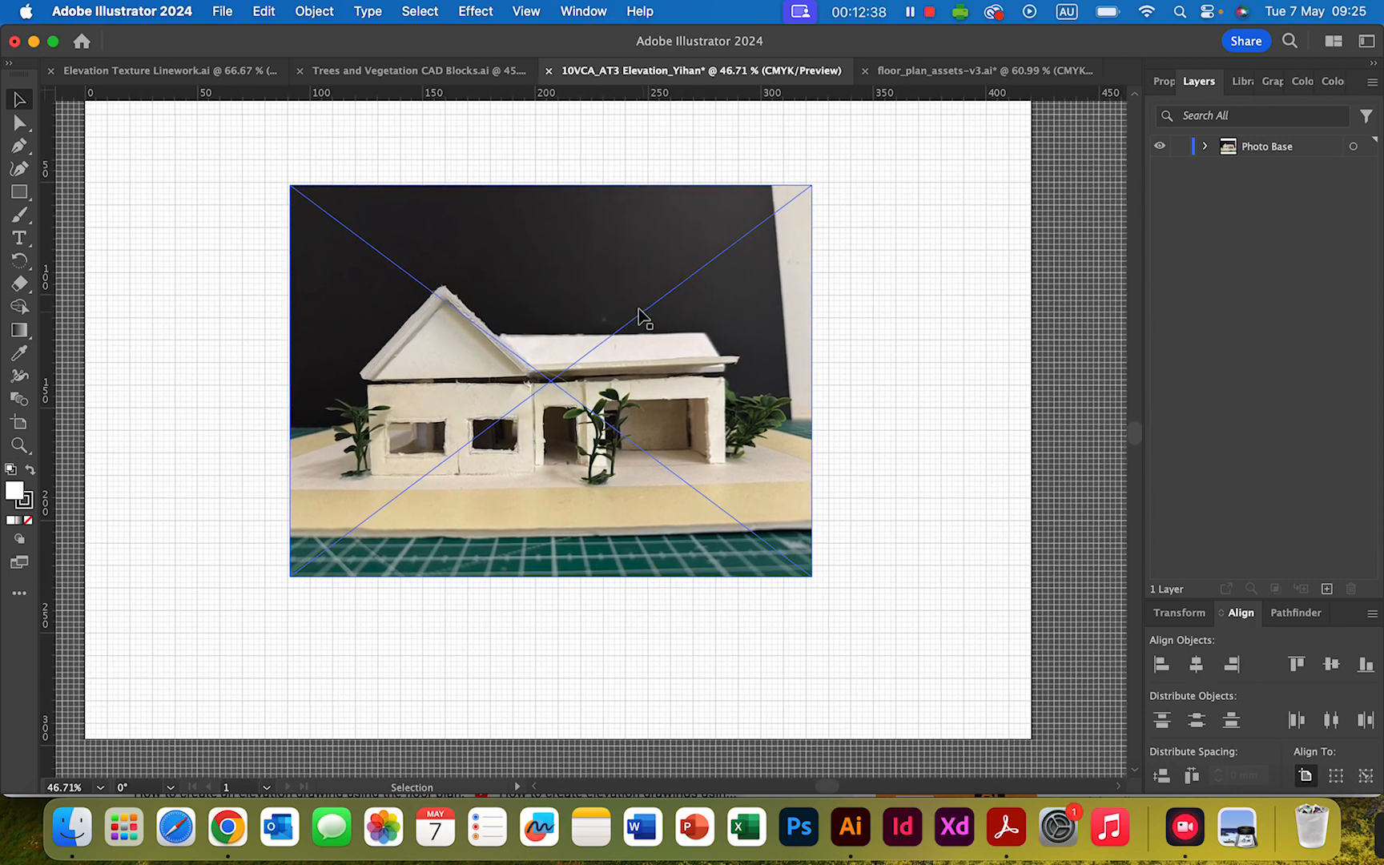
scroll(649, 330, right, 1)
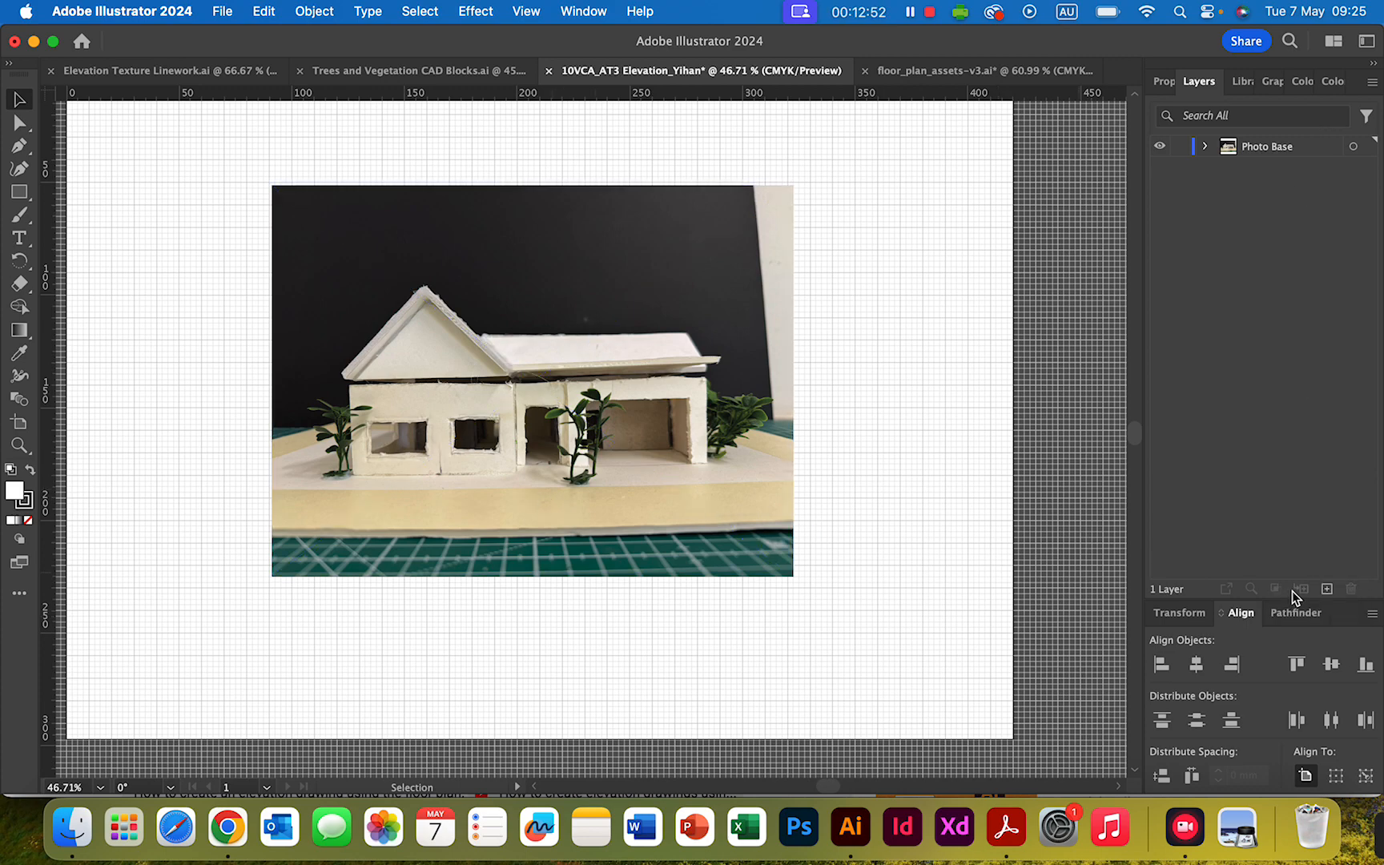
click(1326, 590)
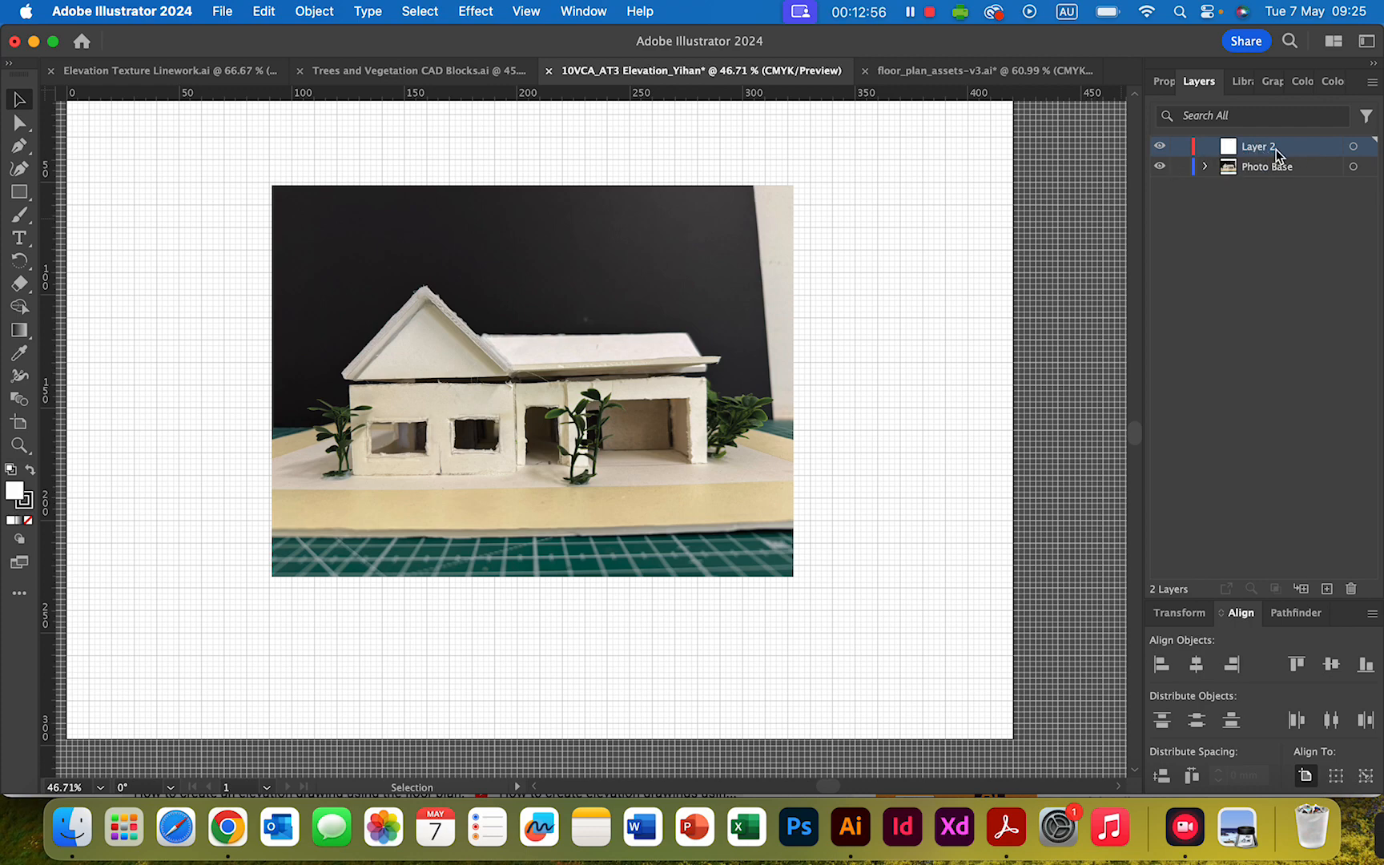
click(1181, 168)
drag(243, 226, 496, 370)
- Rename the new empty layer as Outline Trace
double_click(1255, 148)
text(Outline Trace)
key(Return)
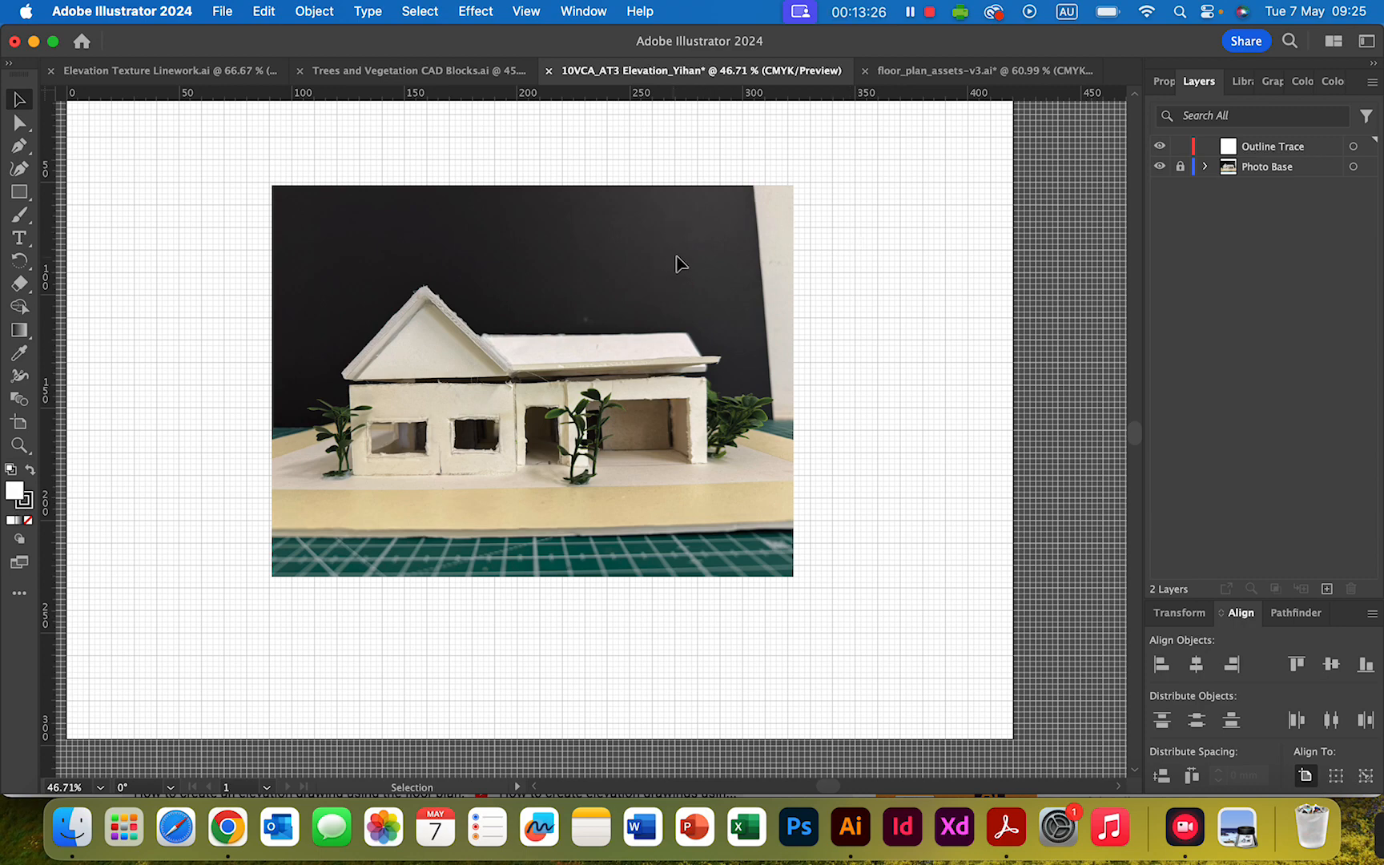
scroll(677, 263, up, 2)
scroll(688, 253, down, 1)
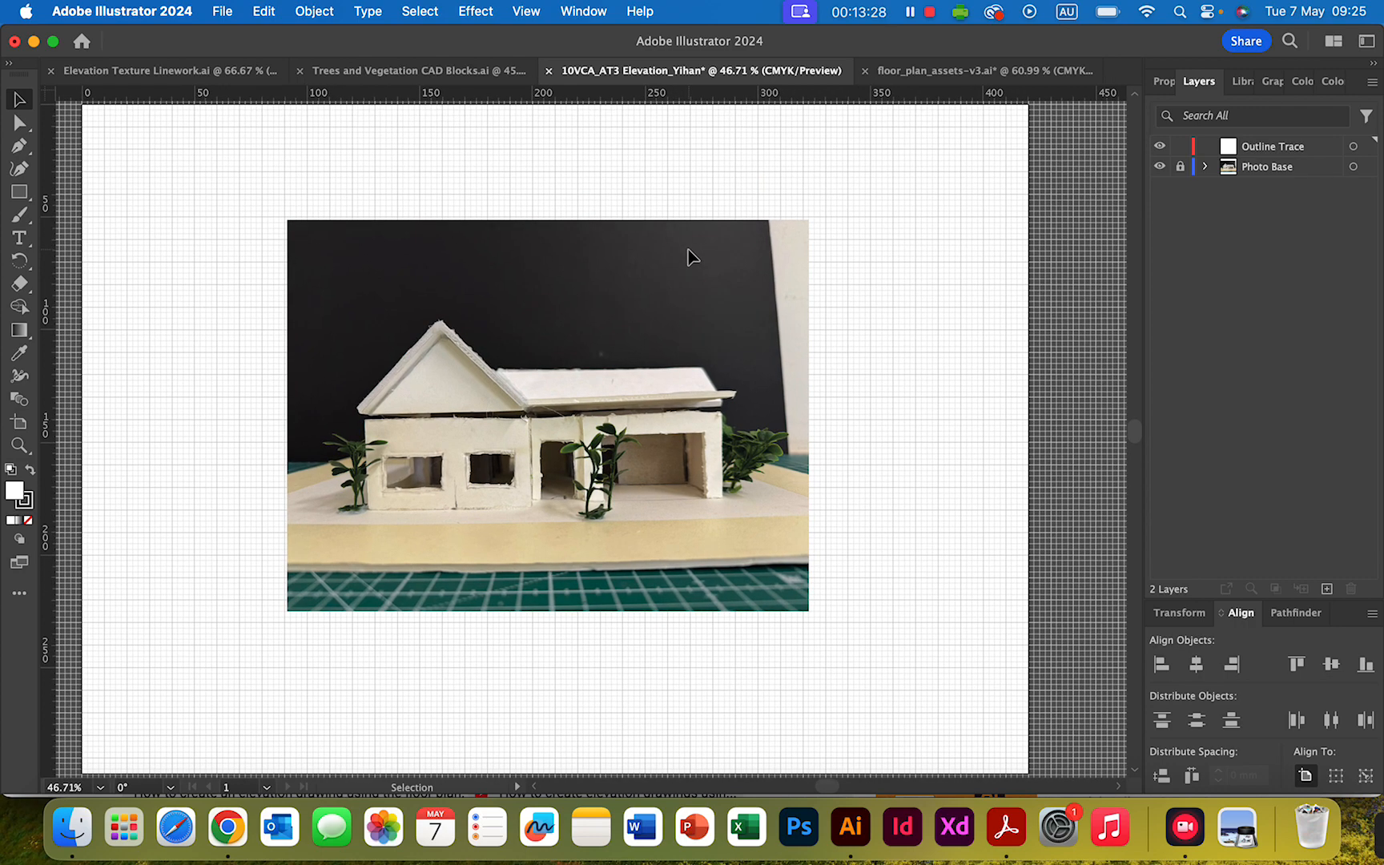